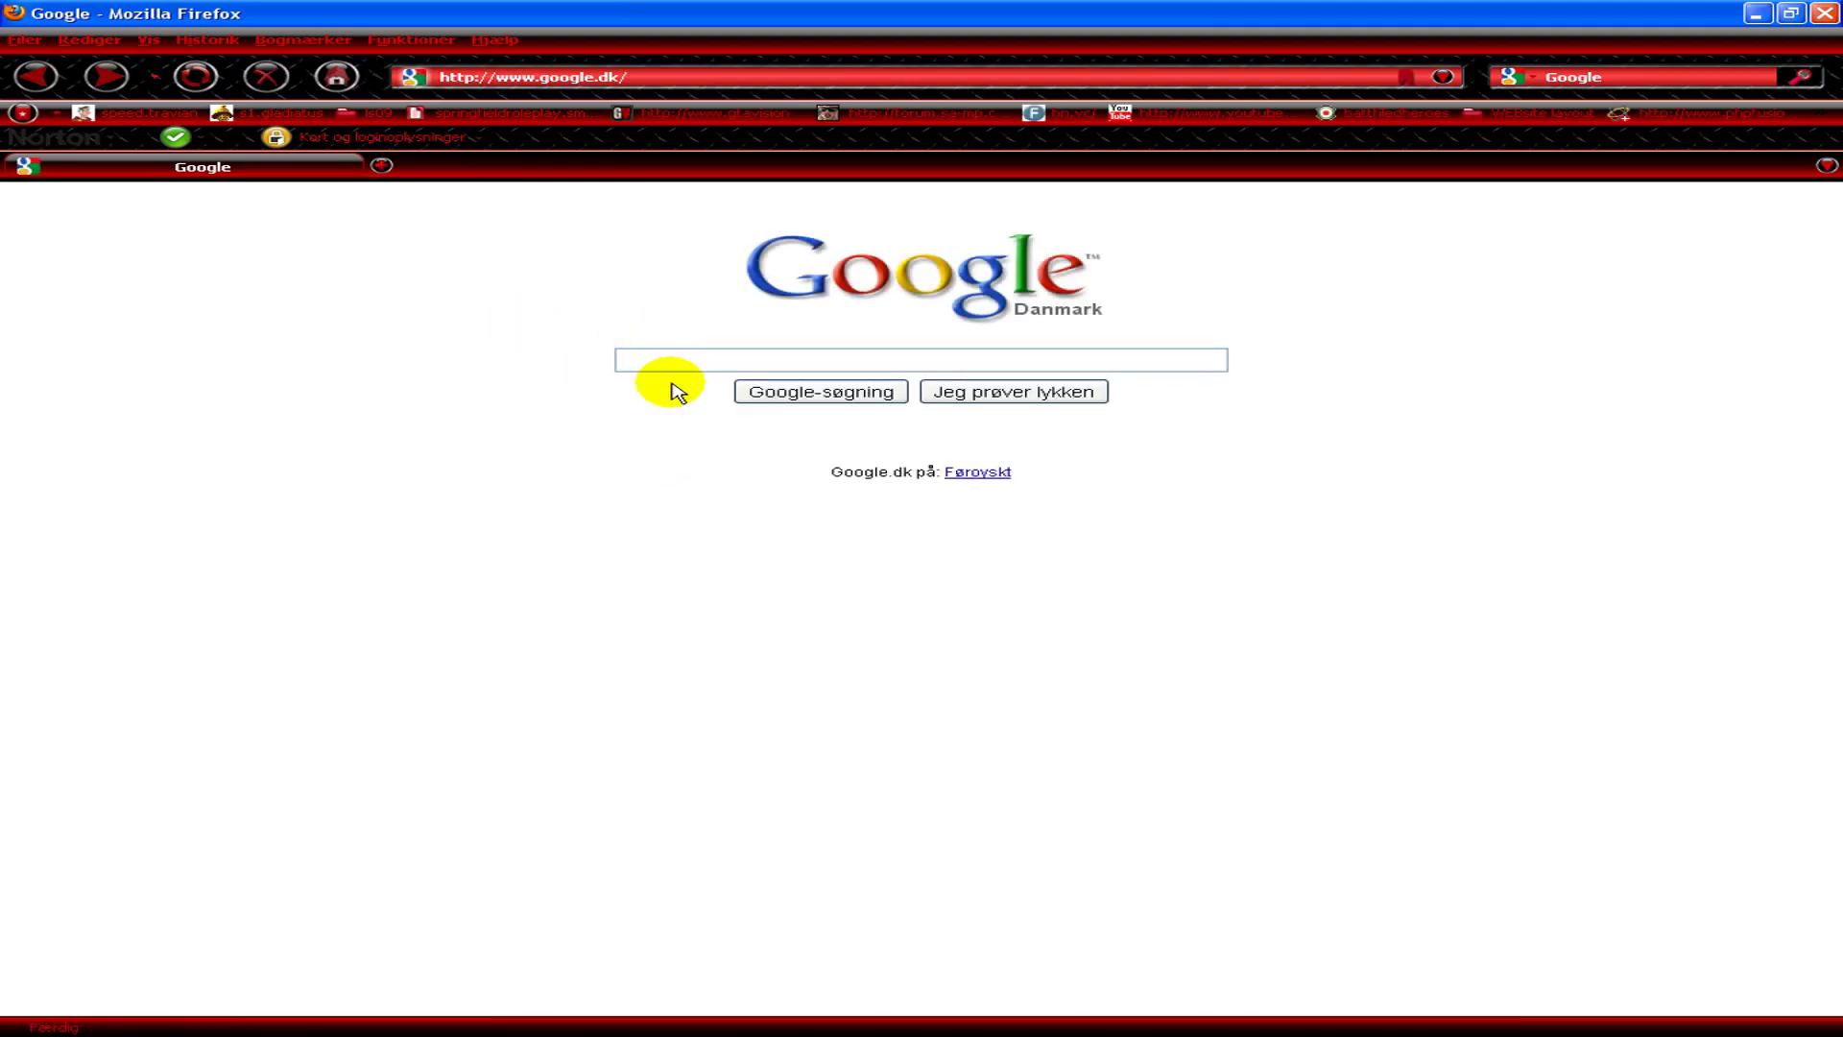
# Search Google Images for 'counter strike' and open the sniper-scope screenshot at full size.
pyautogui.write('counter strike')
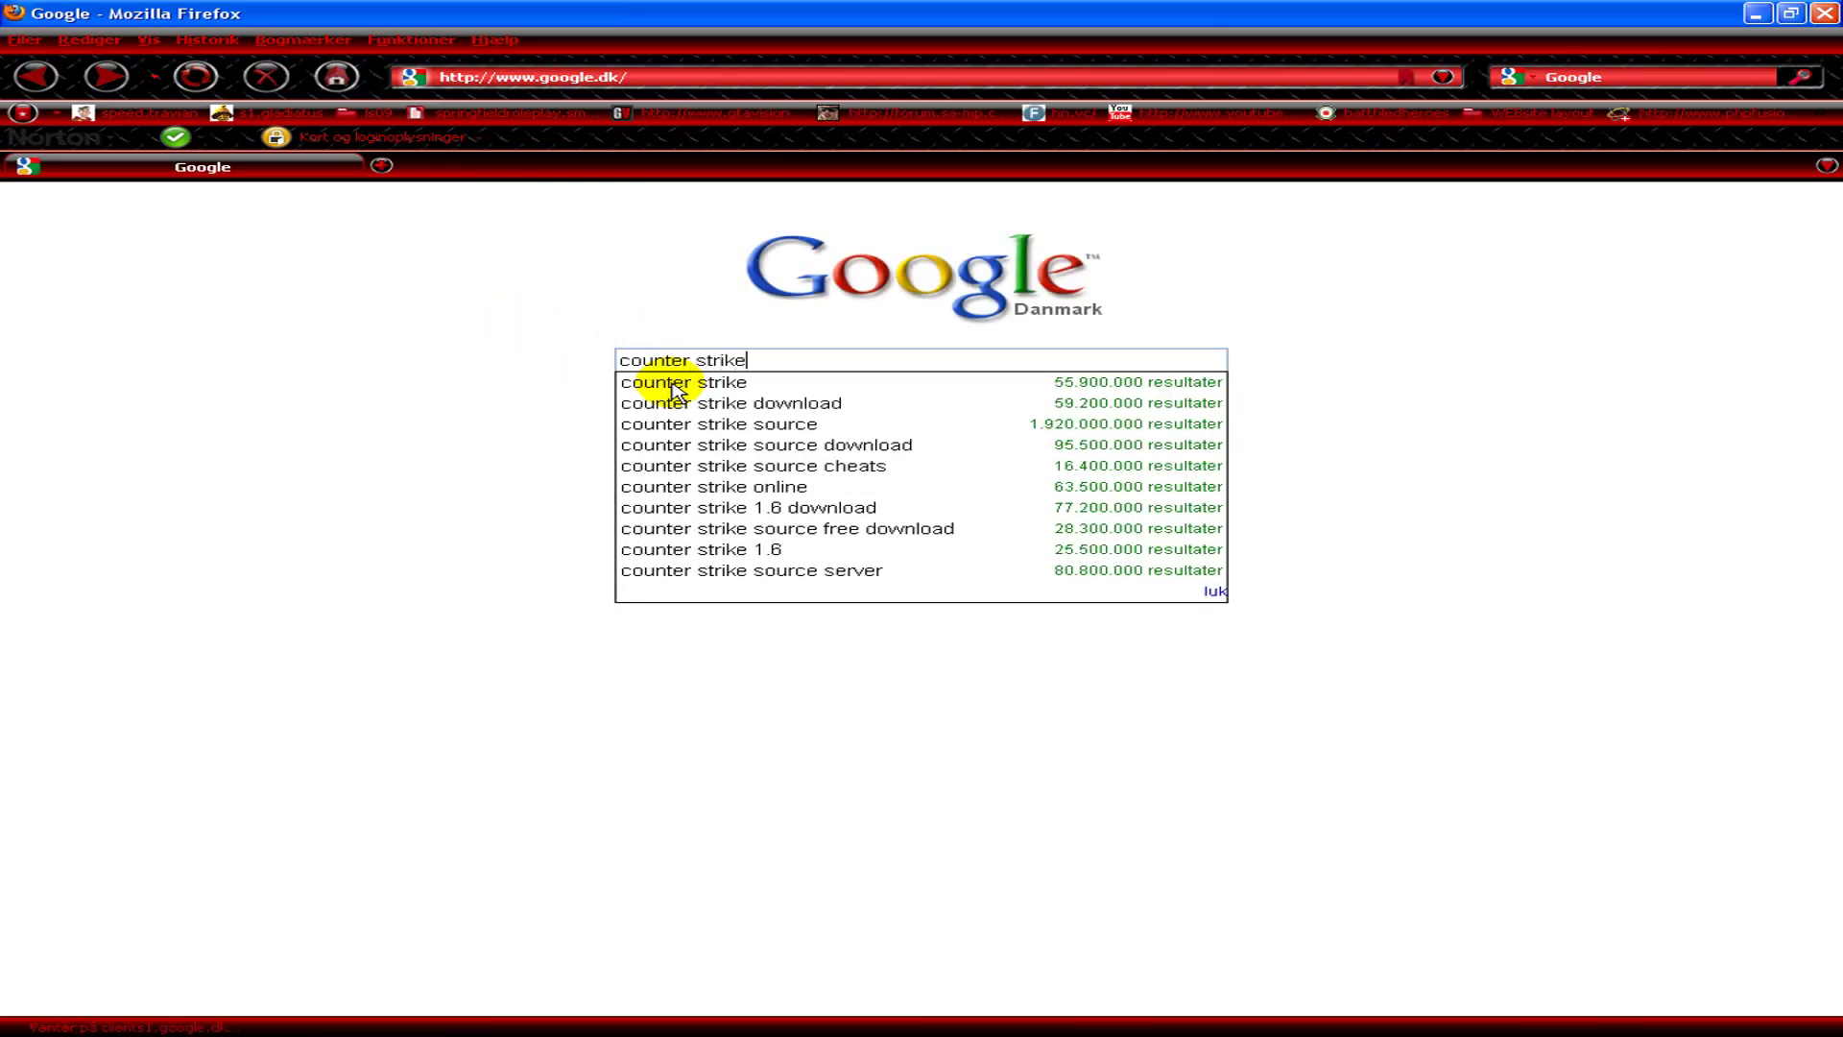
pyautogui.click(675, 389)
pyautogui.click(96, 195)
pyautogui.click(1565, 600)
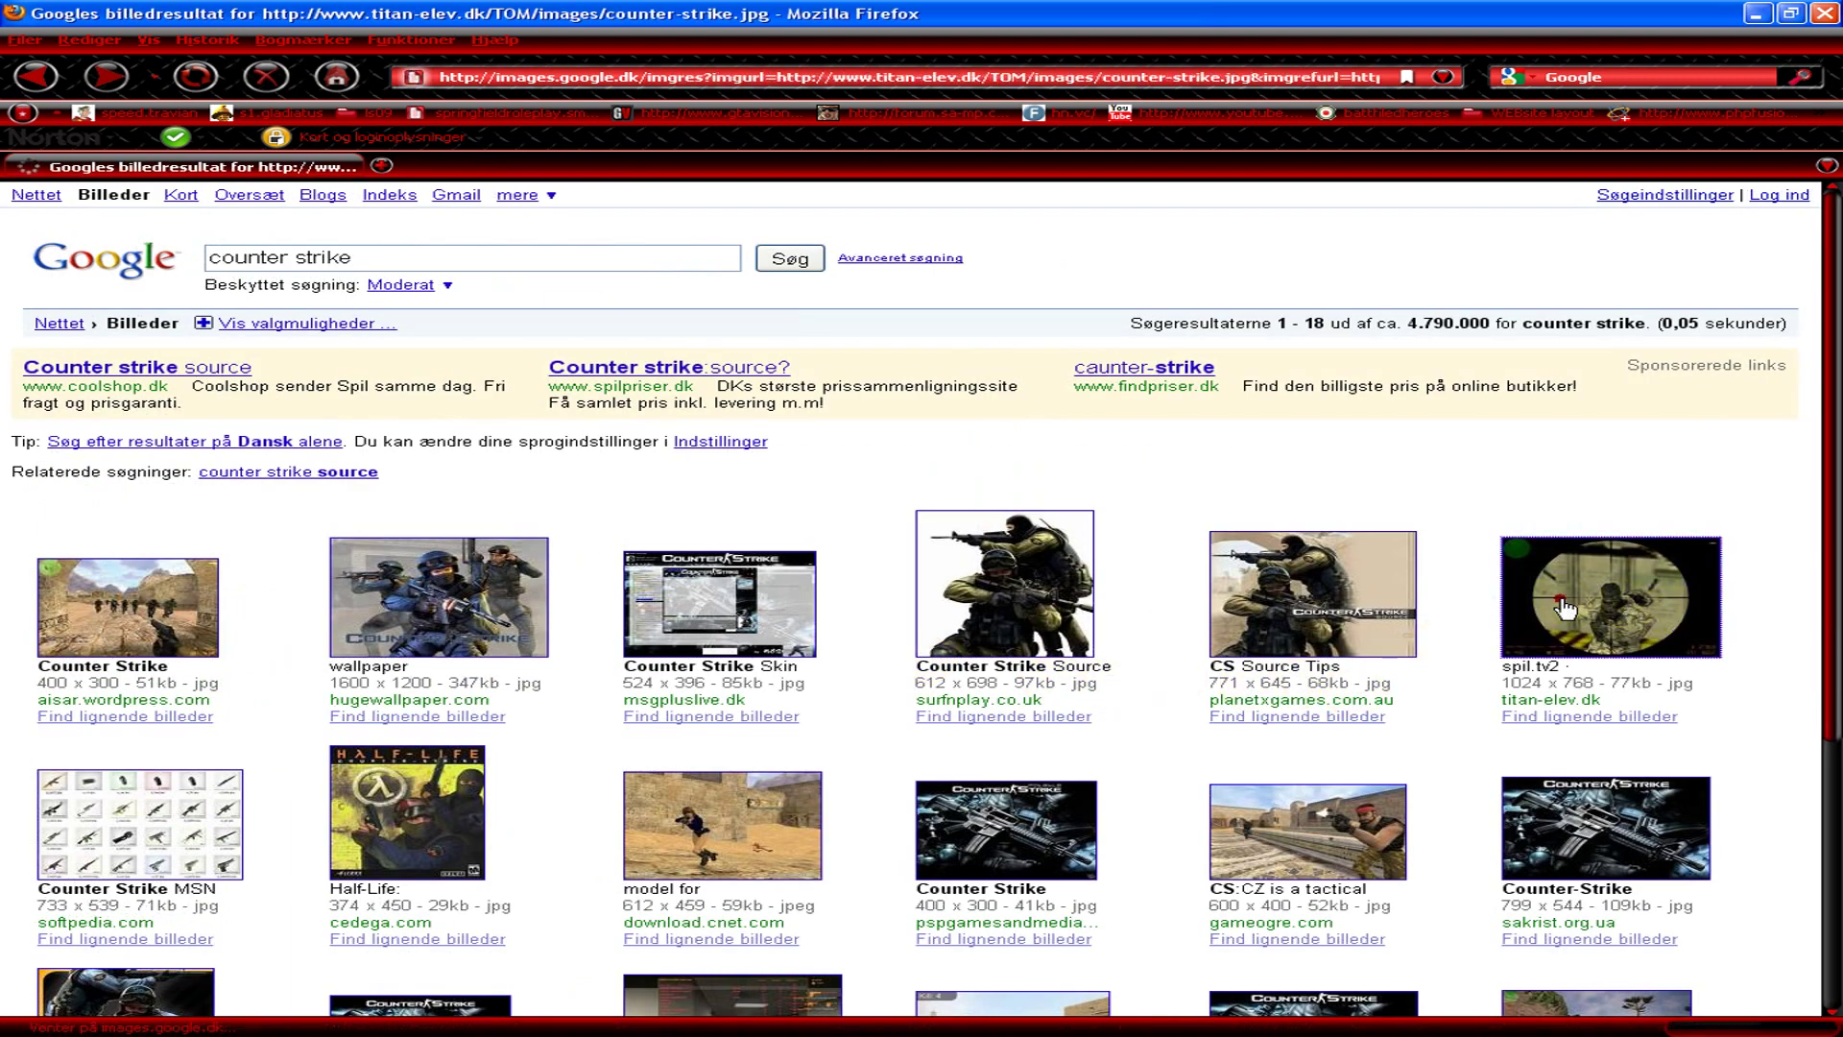
pyautogui.click(53, 310)
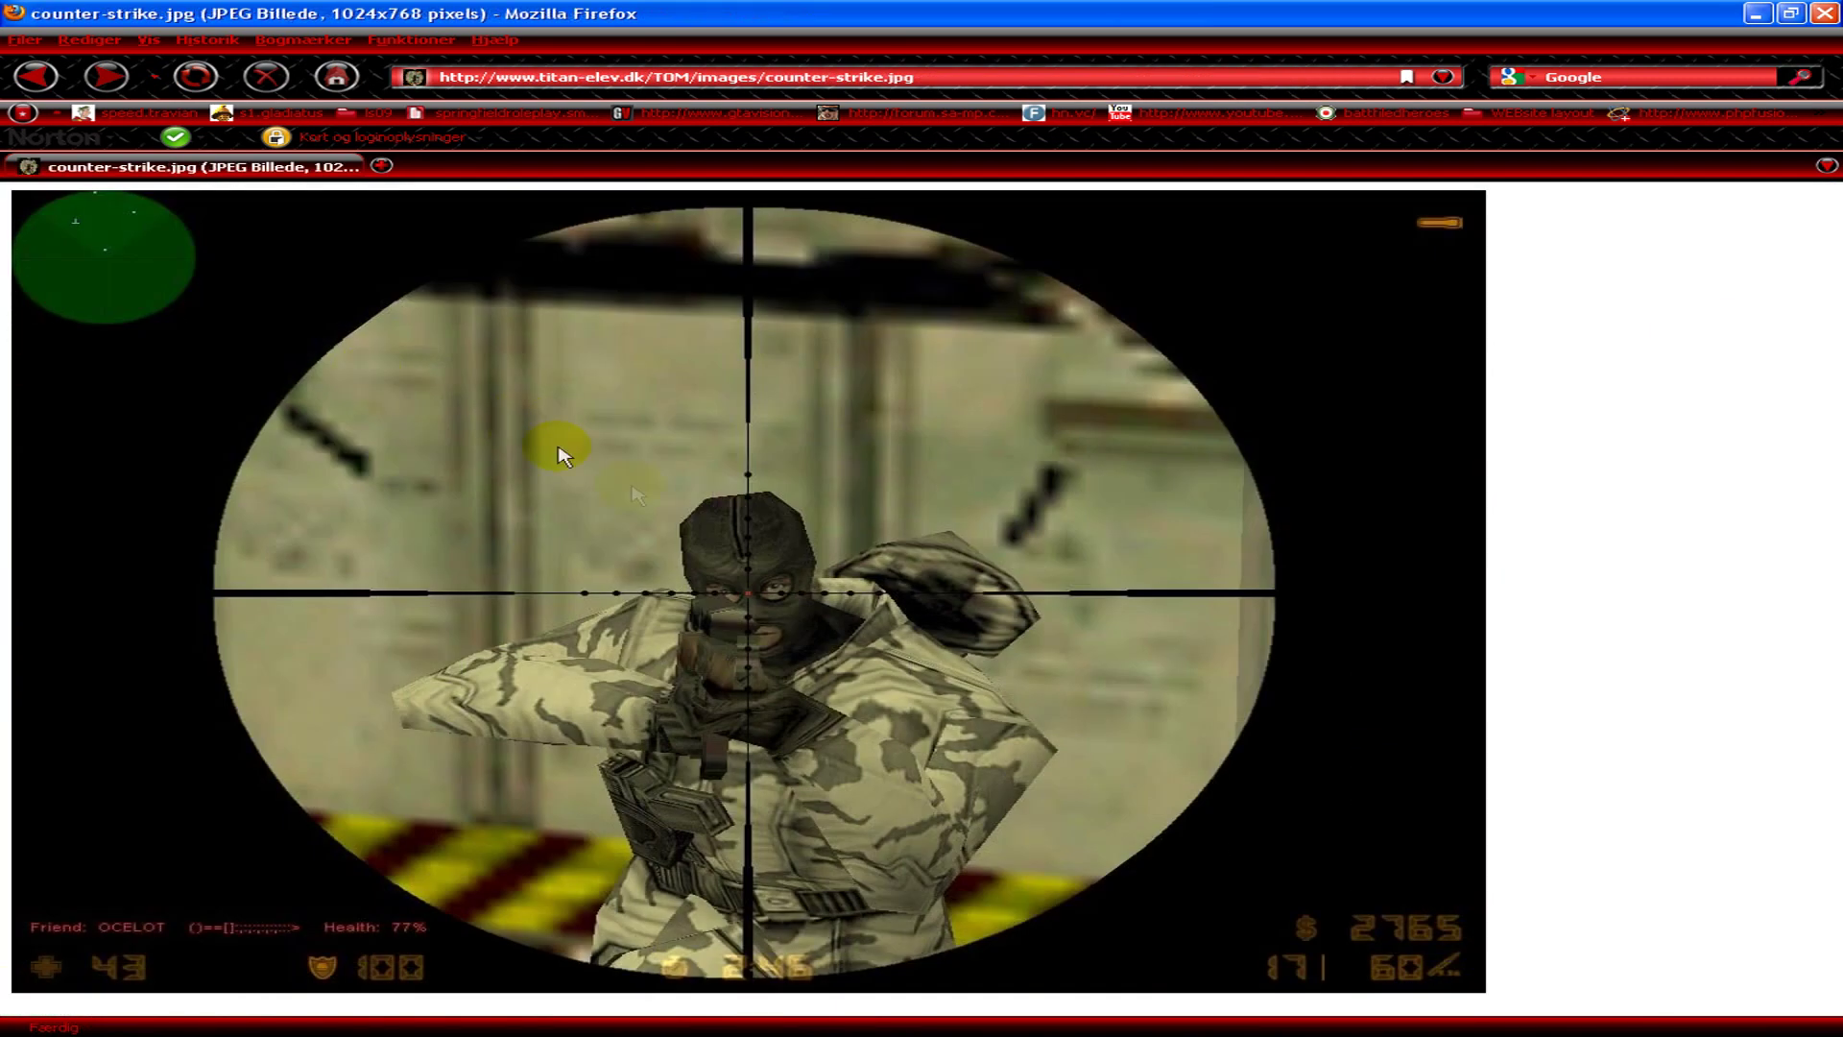
# Copy the full-size scope screenshot and close Firefox.
pyautogui.rightClick(674, 513)
pyautogui.click(780, 526)
pyautogui.click(1823, 14)
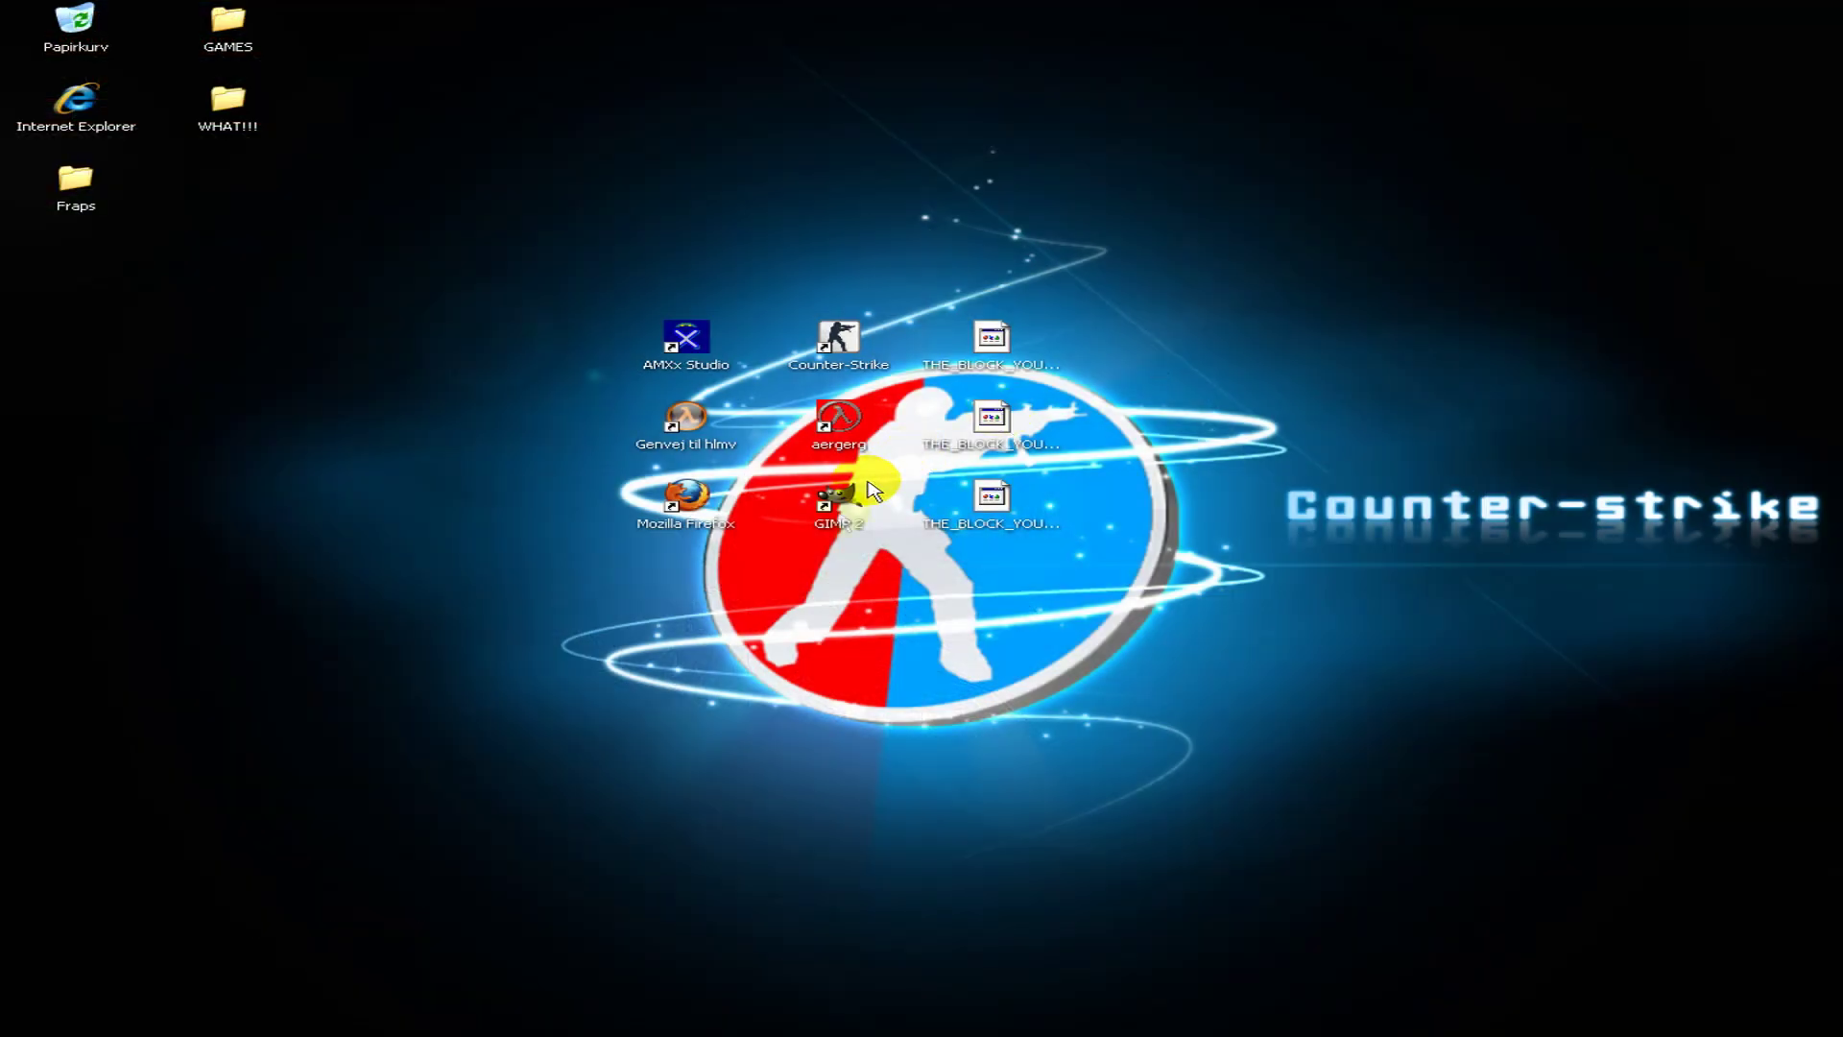
# Launch GIMP, create a new 512×512 image and paste the scope screenshot into it.
pyautogui.doubleClick(816, 514)
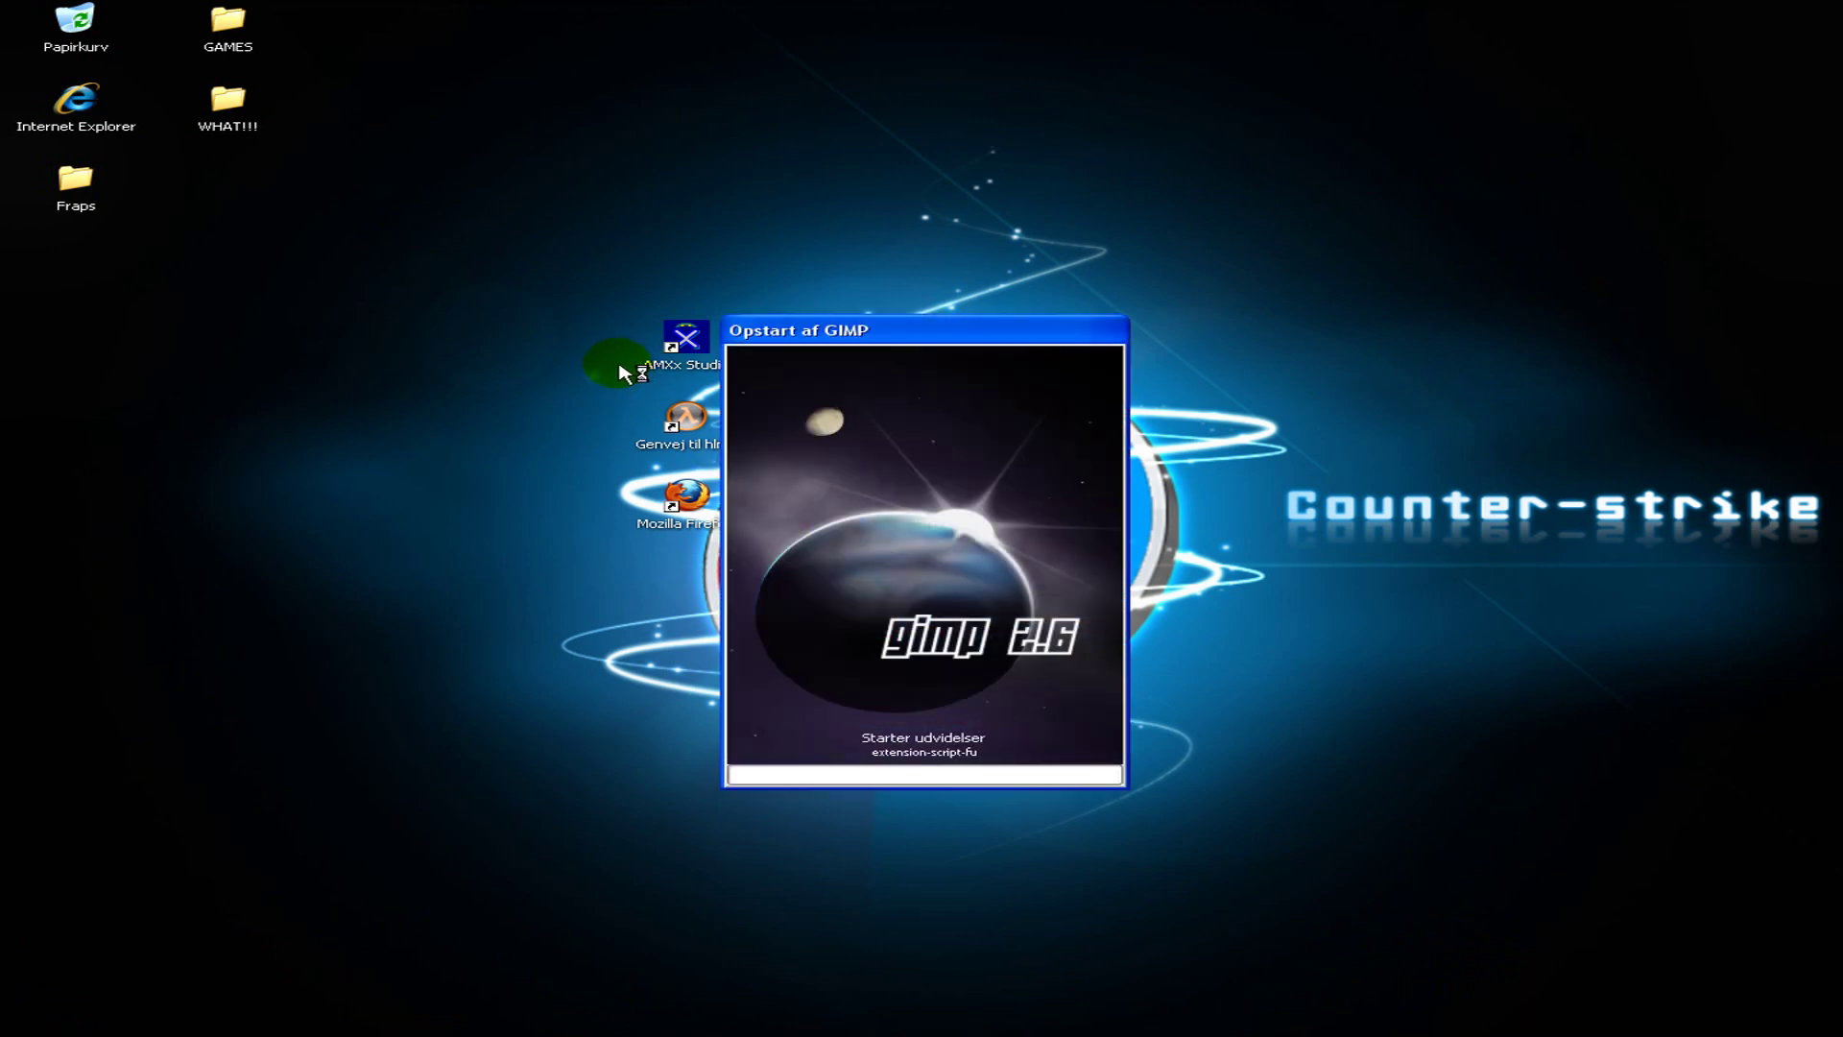
pyautogui.click(181, 193)
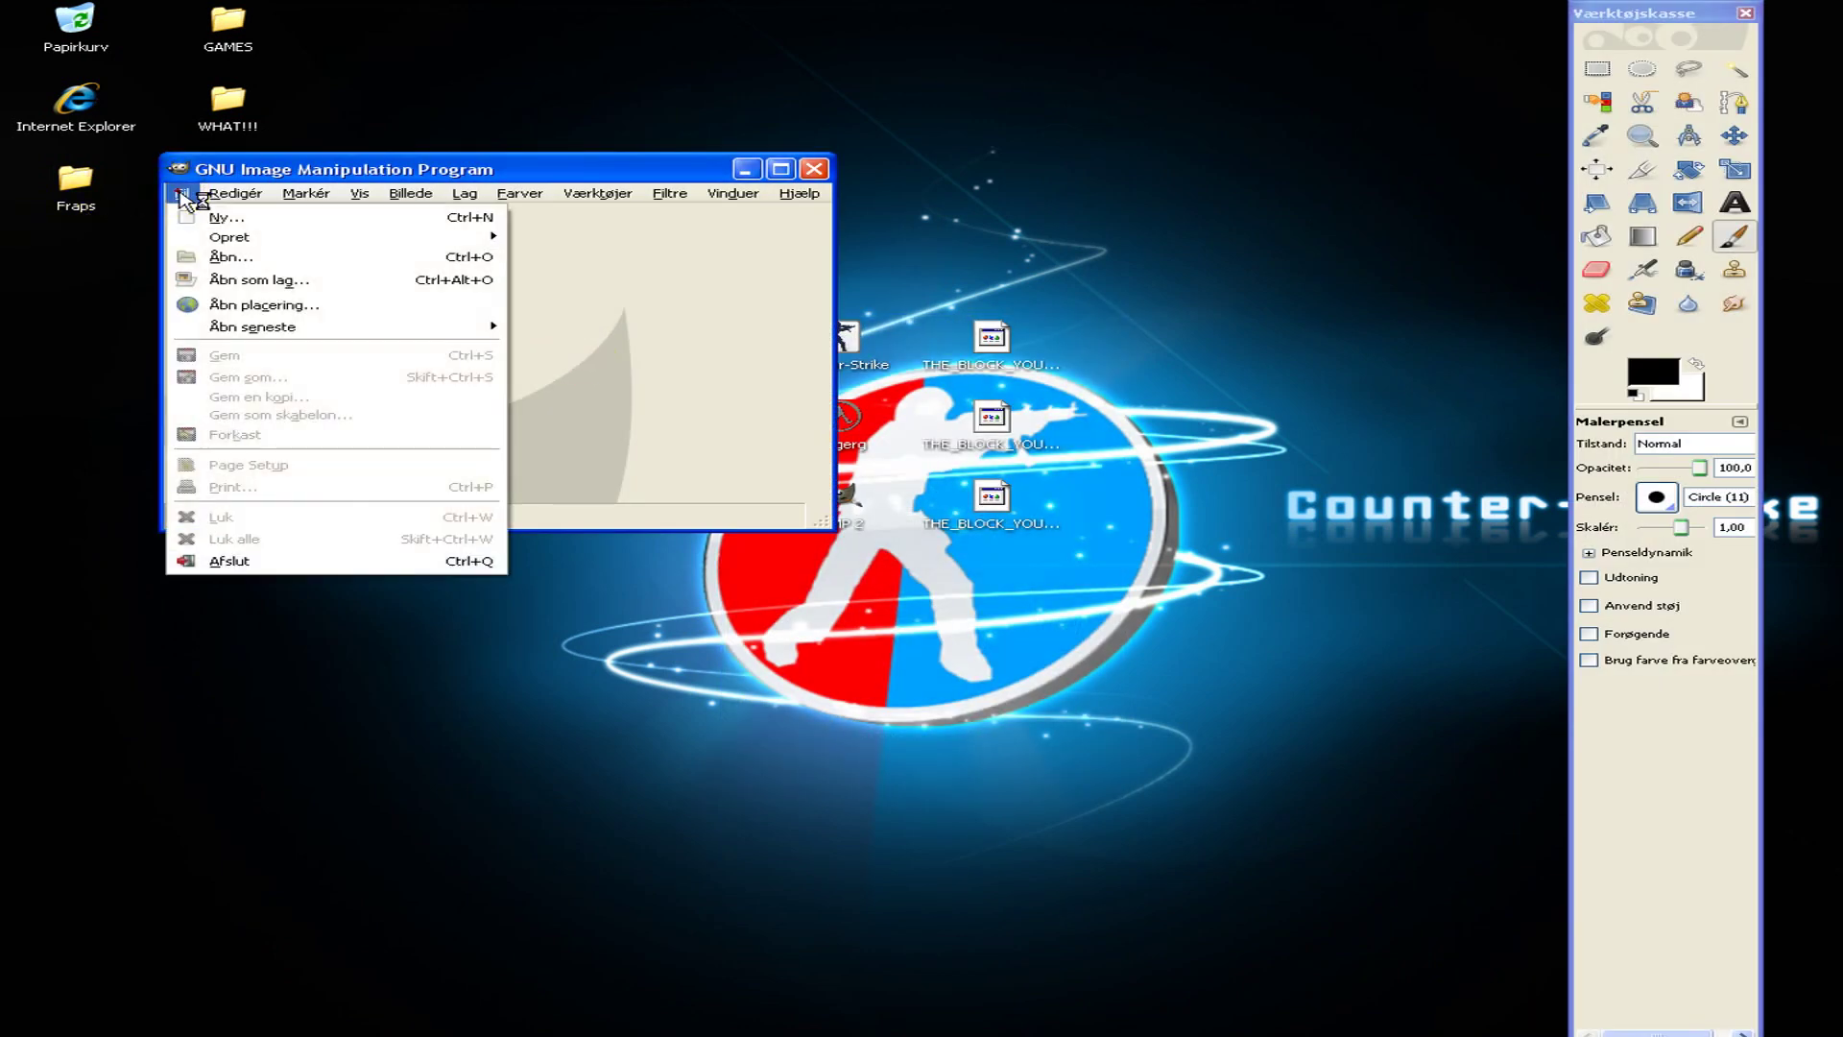
pyautogui.click(192, 213)
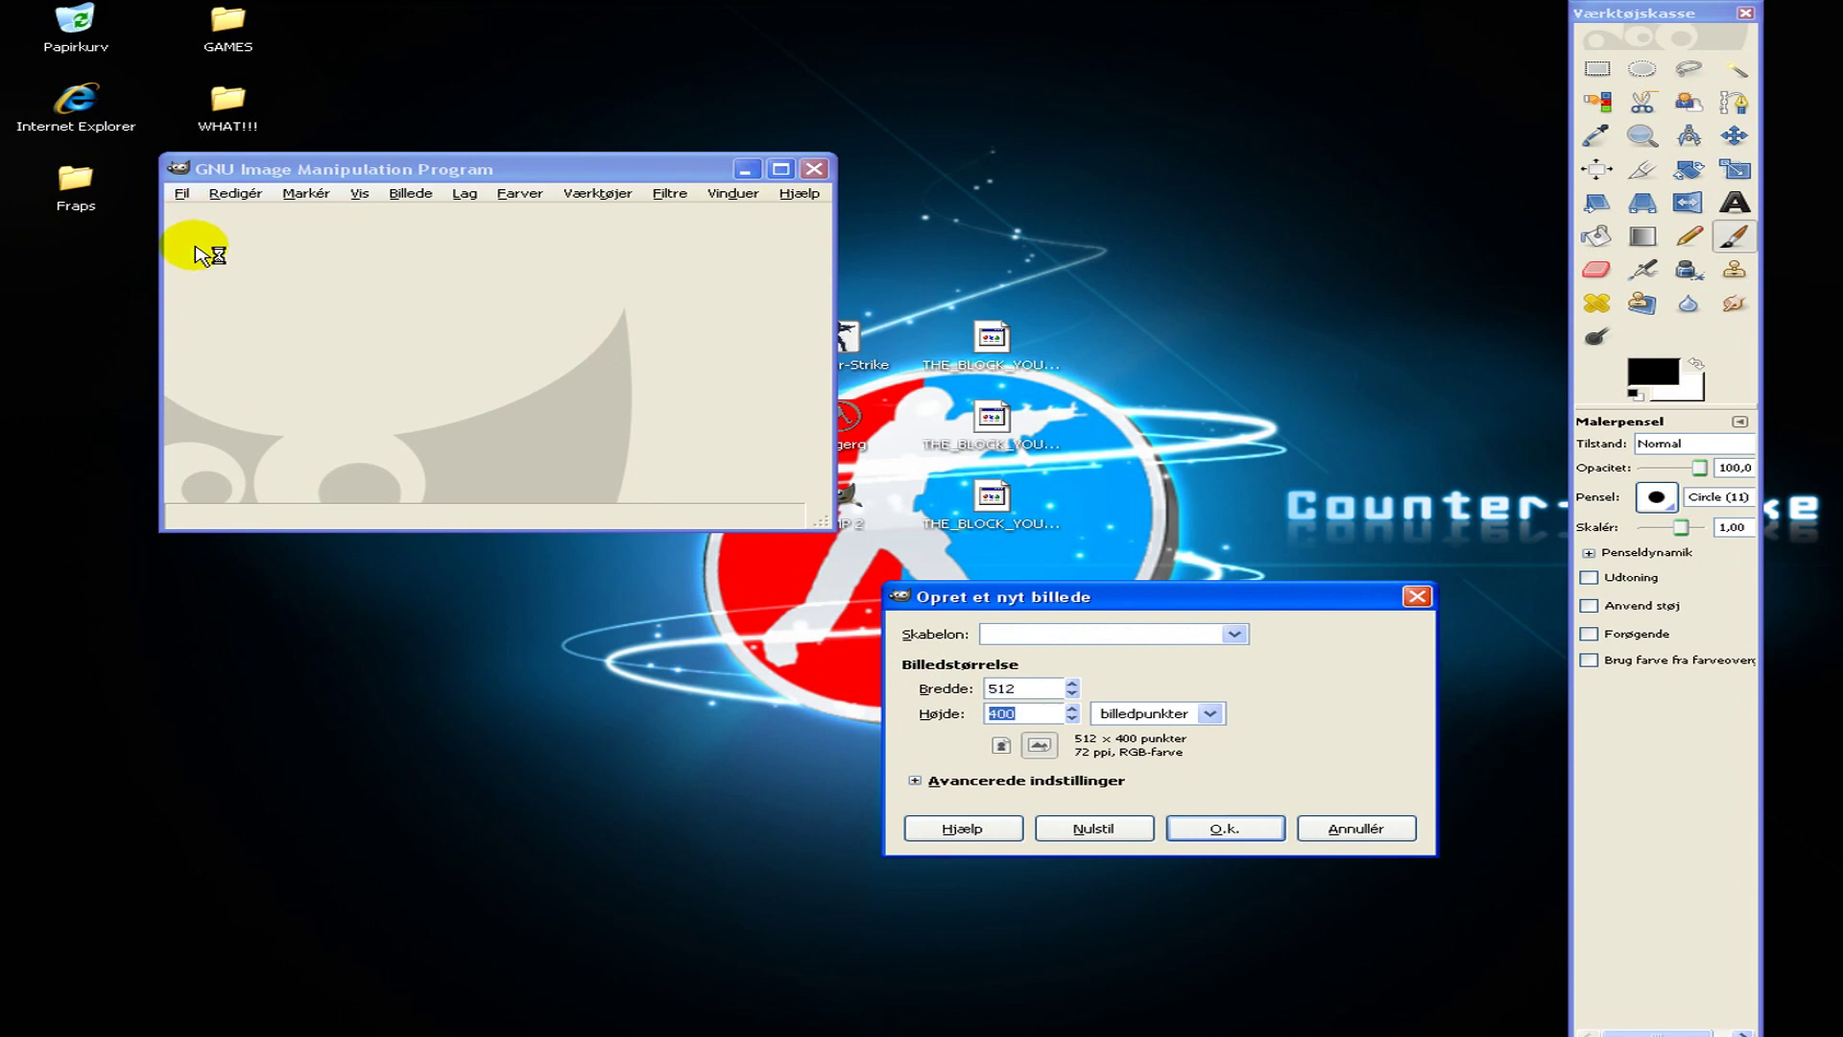
pyautogui.press('Return')
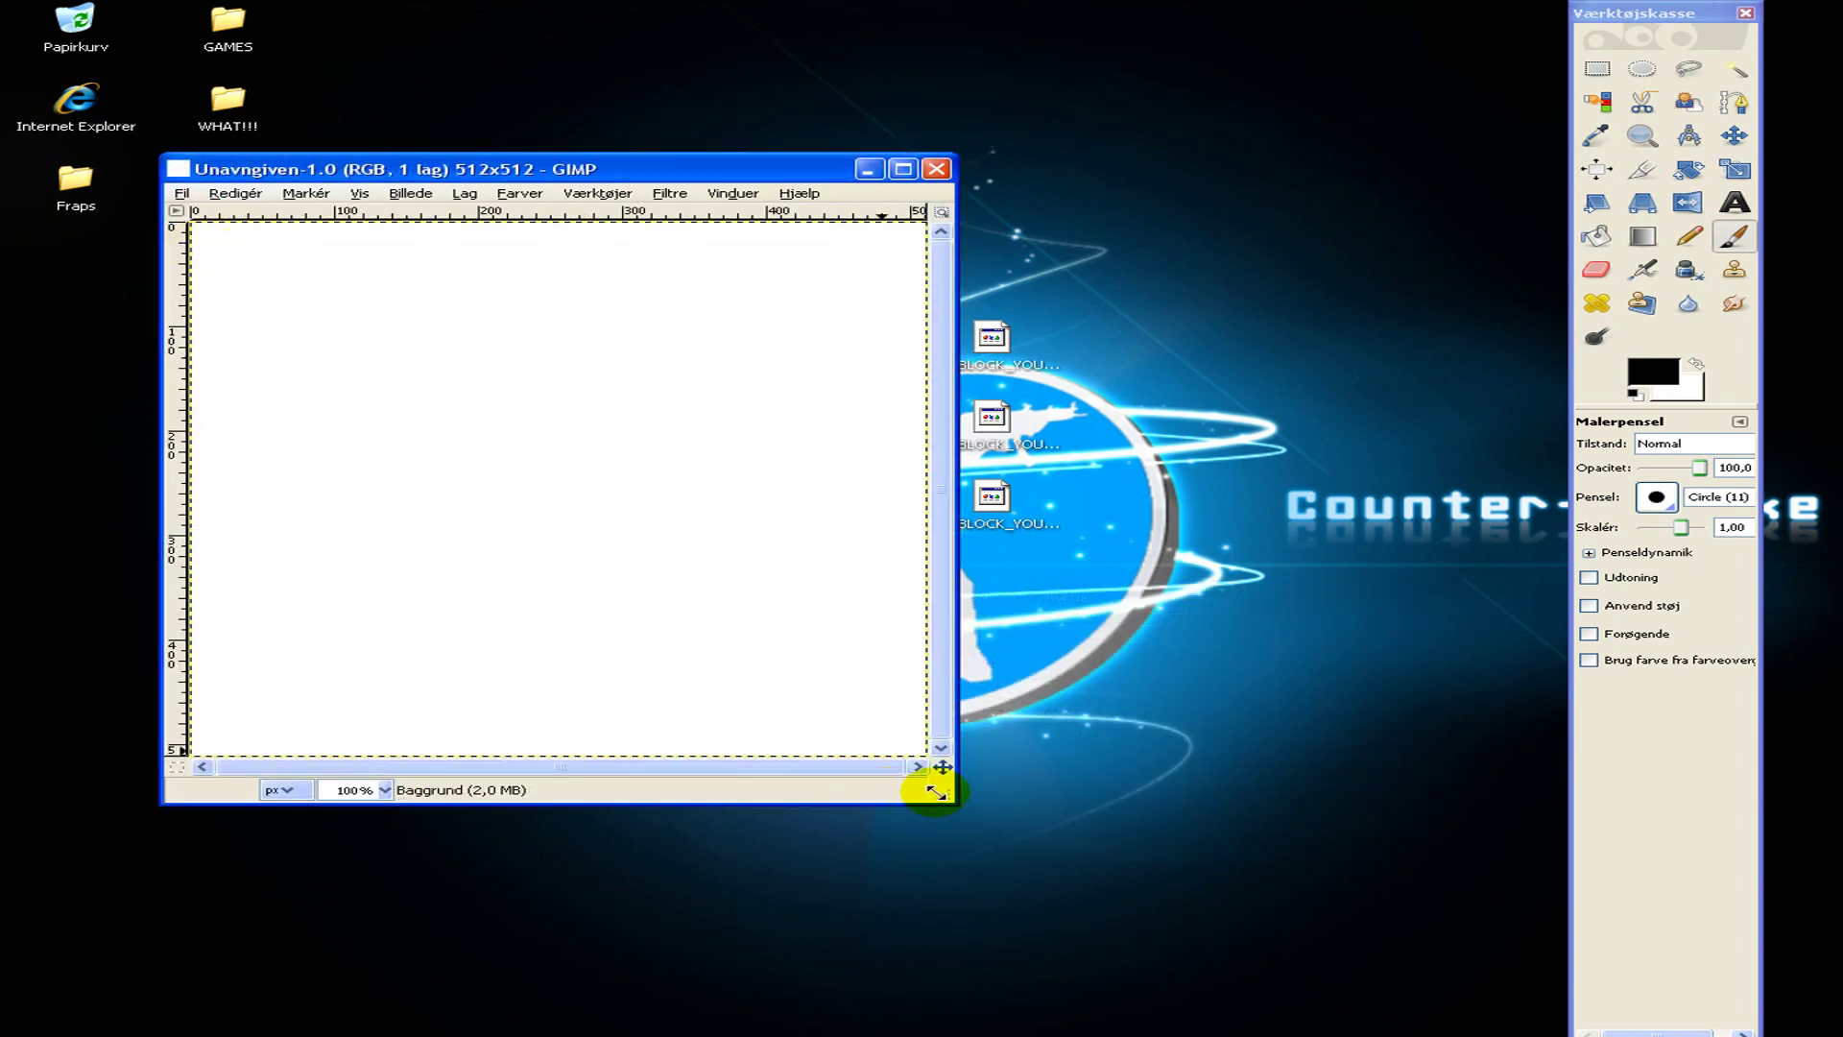
pyautogui.moveTo(936, 792); pyautogui.dragTo(1142, 891)
pyautogui.hotkey('ctrl', 'v')
# Scale the pasted screenshot layer to 512×512.
pyautogui.hotkey('shift', 't')
pyautogui.click(667, 478)
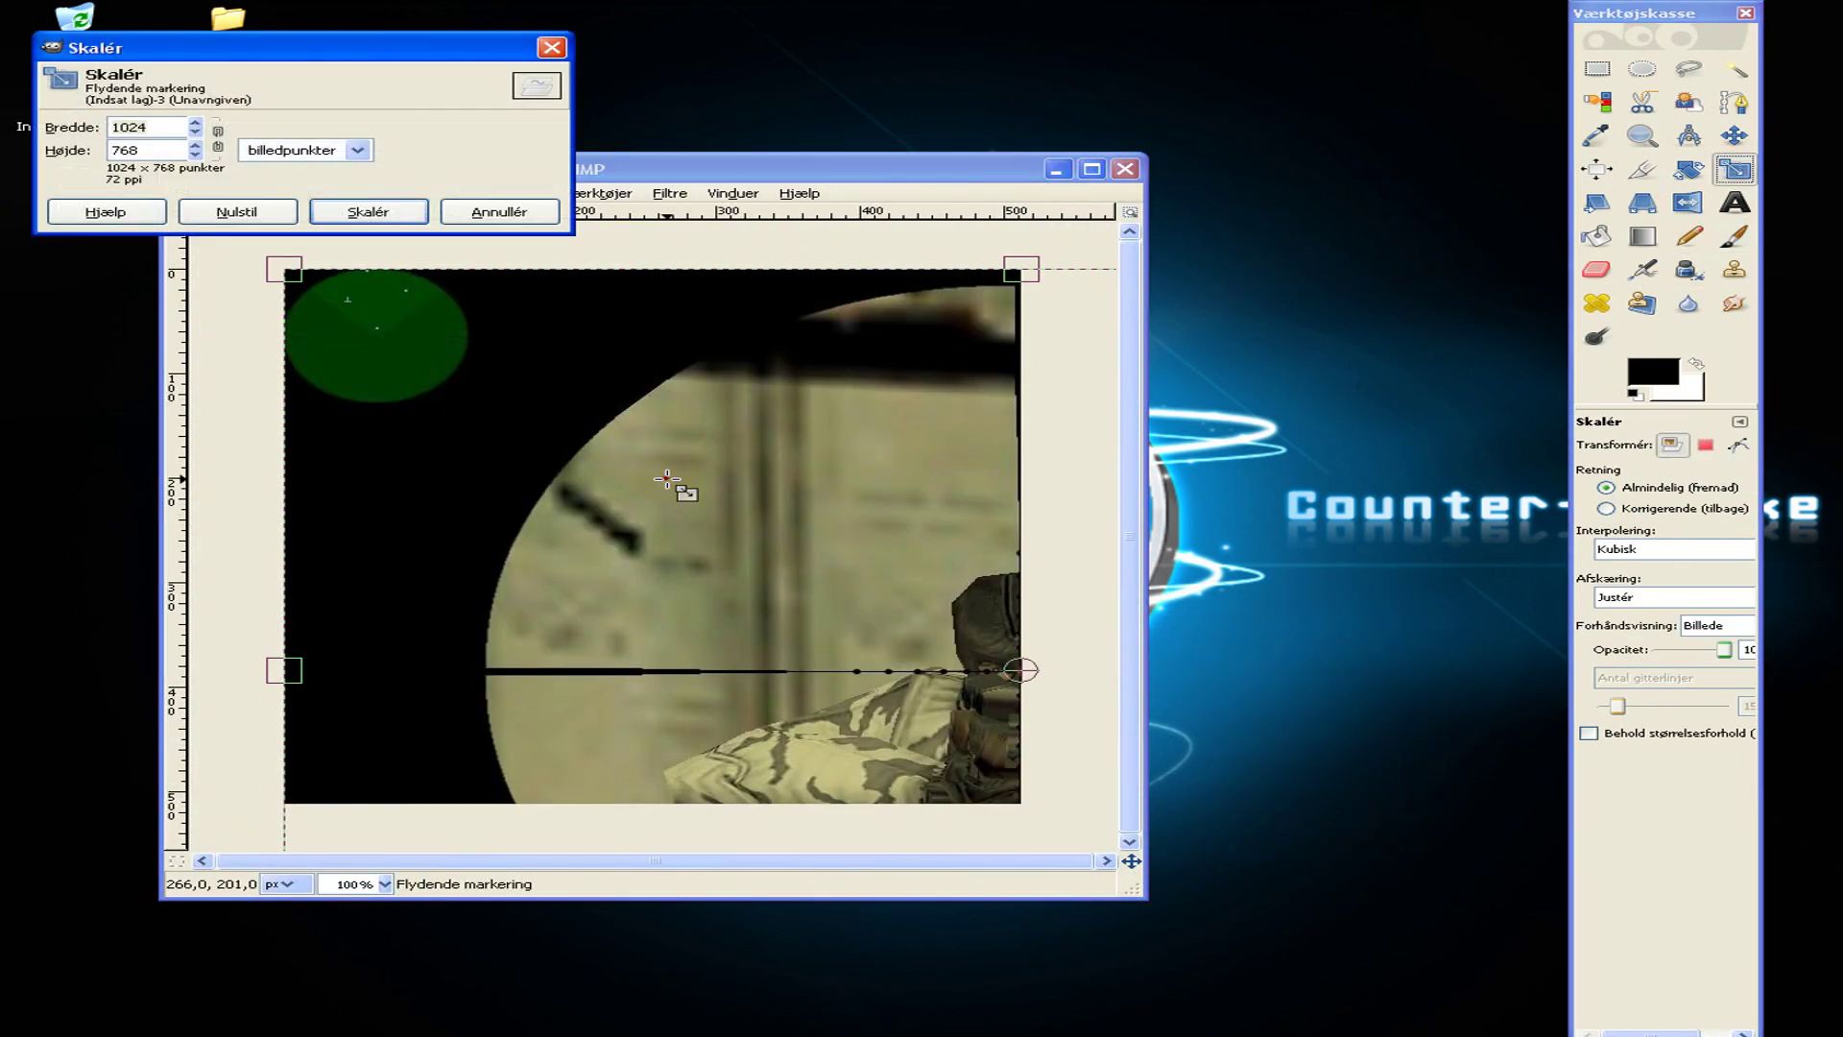
pyautogui.click(291, 173)
pyautogui.write('2')
pyautogui.press('Tab')
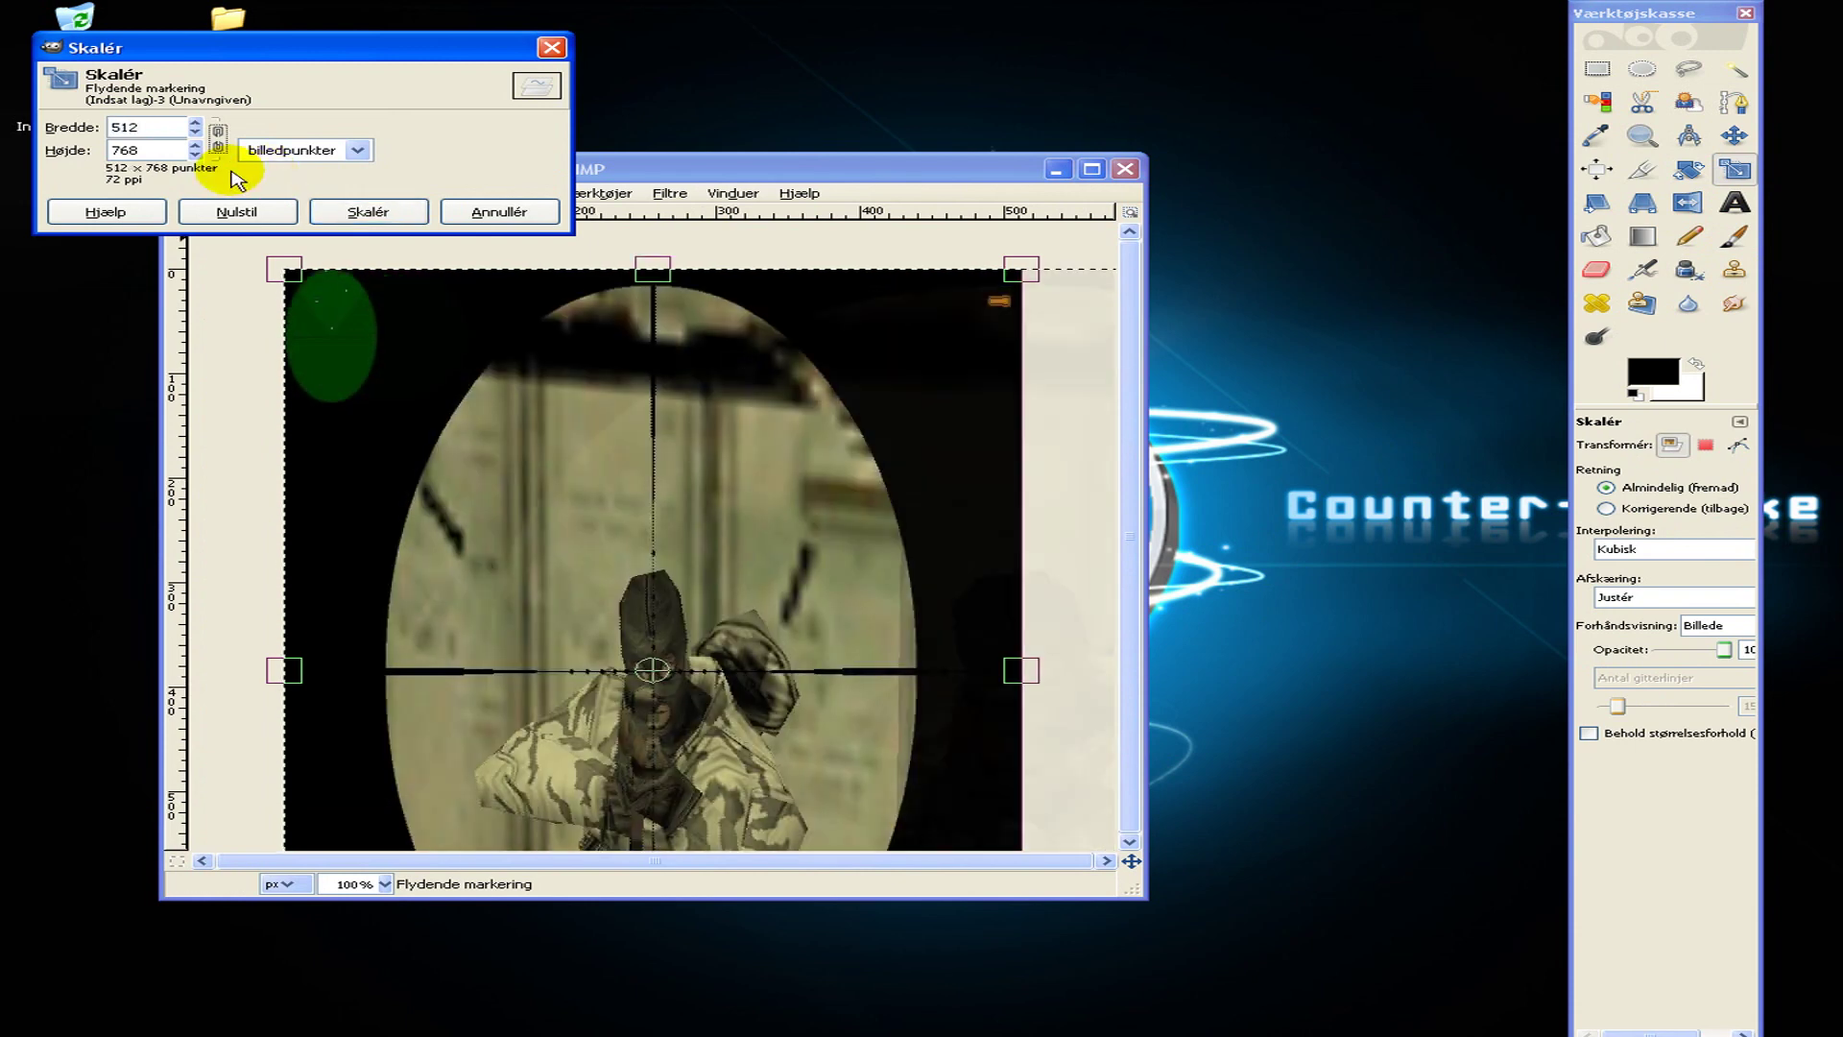
pyautogui.click(367, 211)
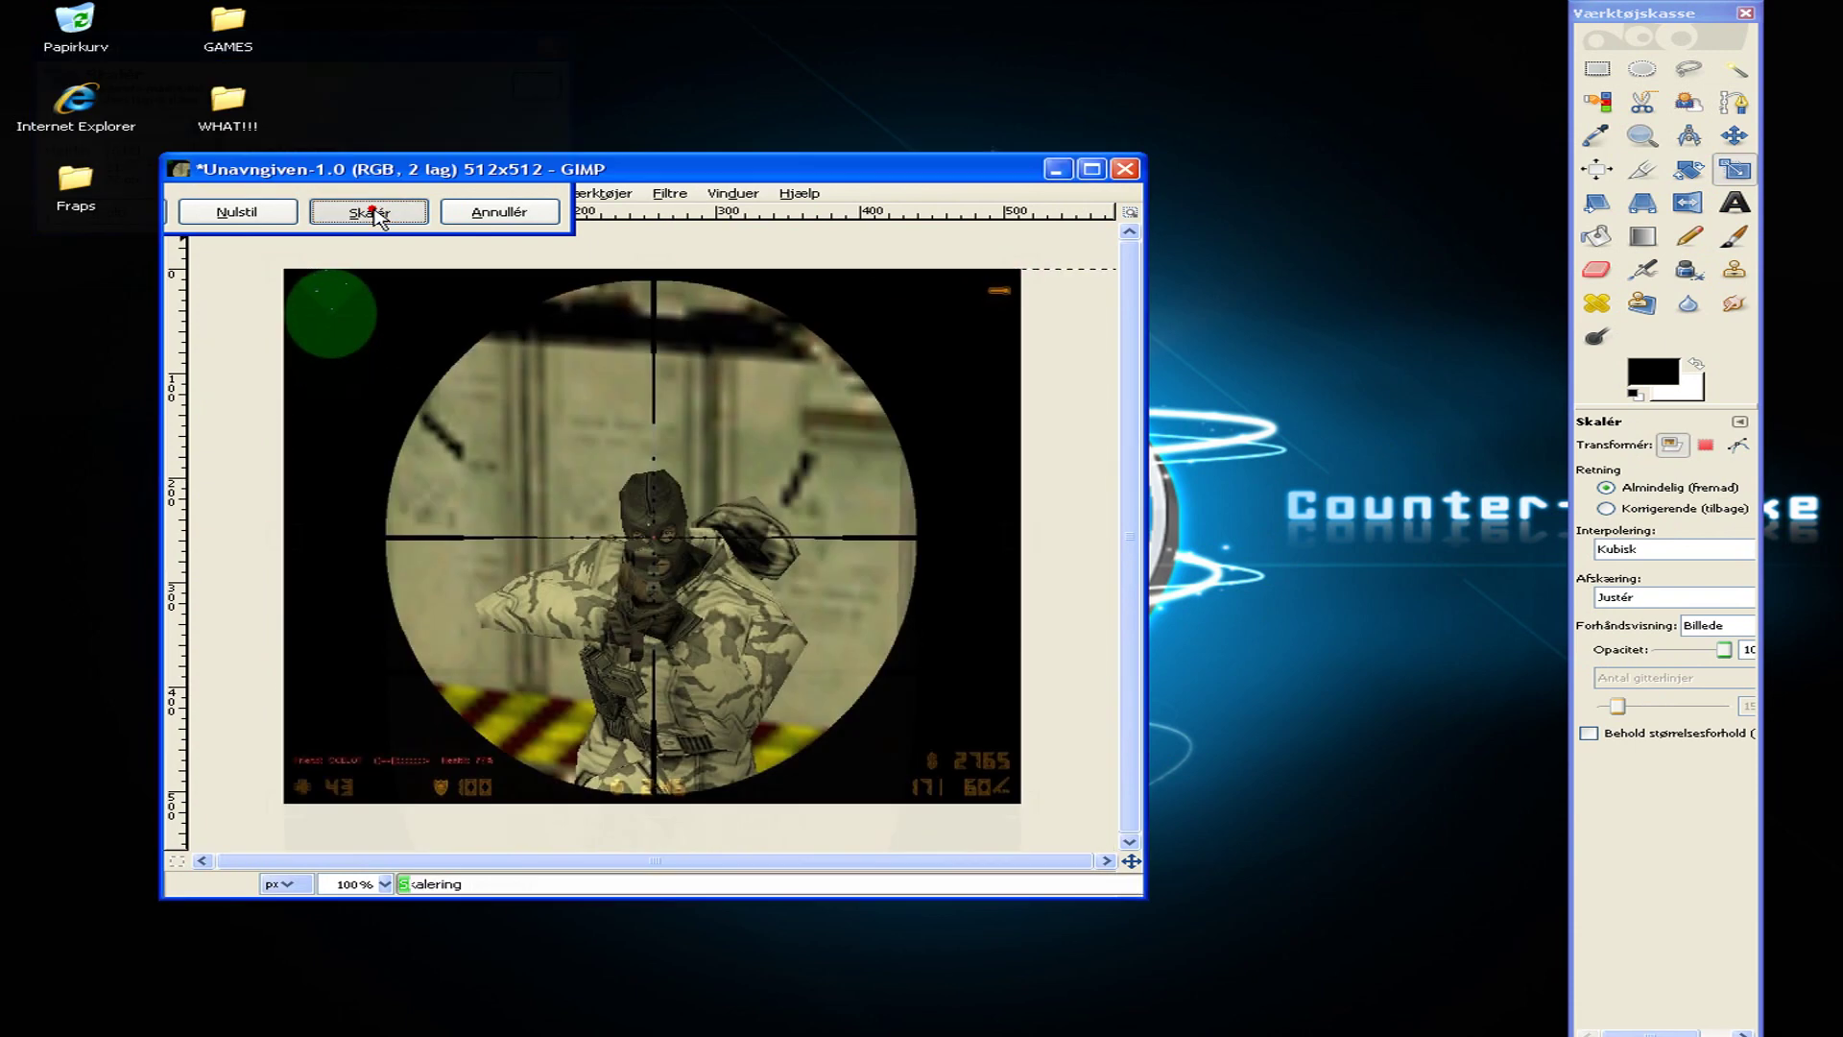
# Convert the image to indexed colour and bring up the save dialog.
pyautogui.click(410, 193)
pyautogui.moveTo(451, 236)
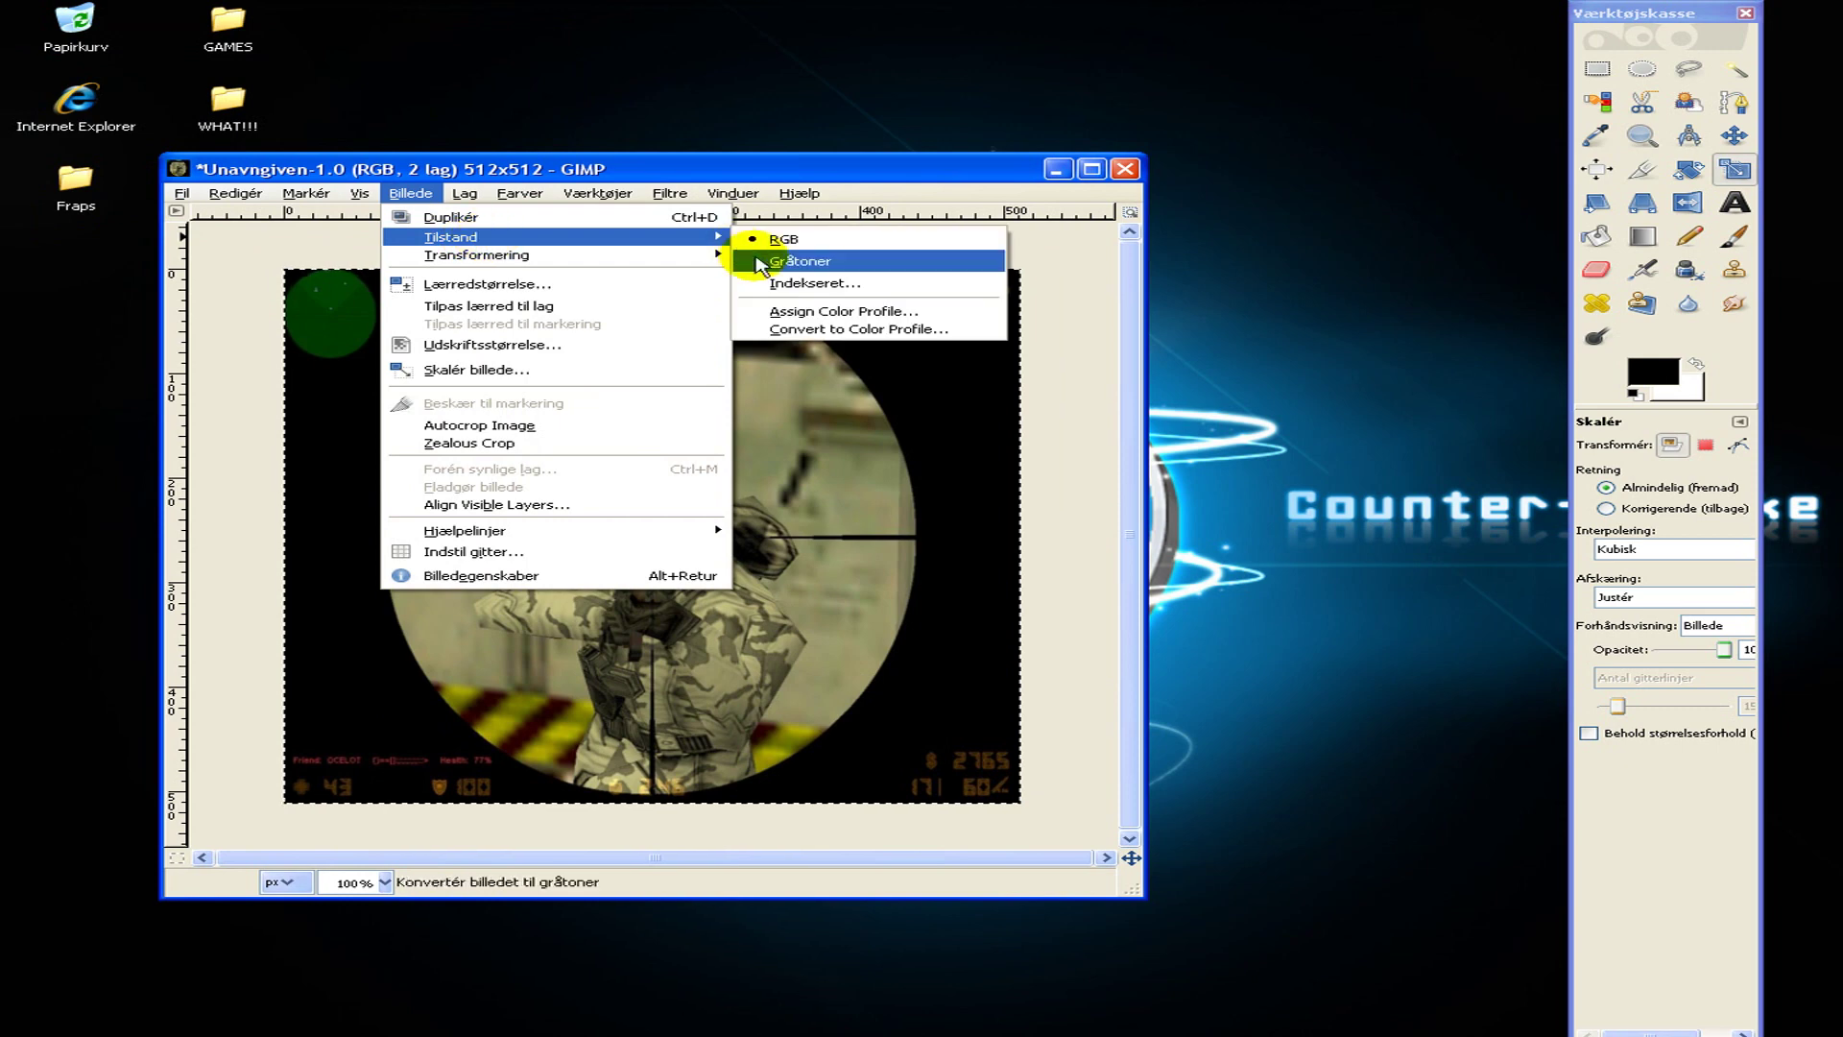
pyautogui.click(779, 281)
pyautogui.click(408, 494)
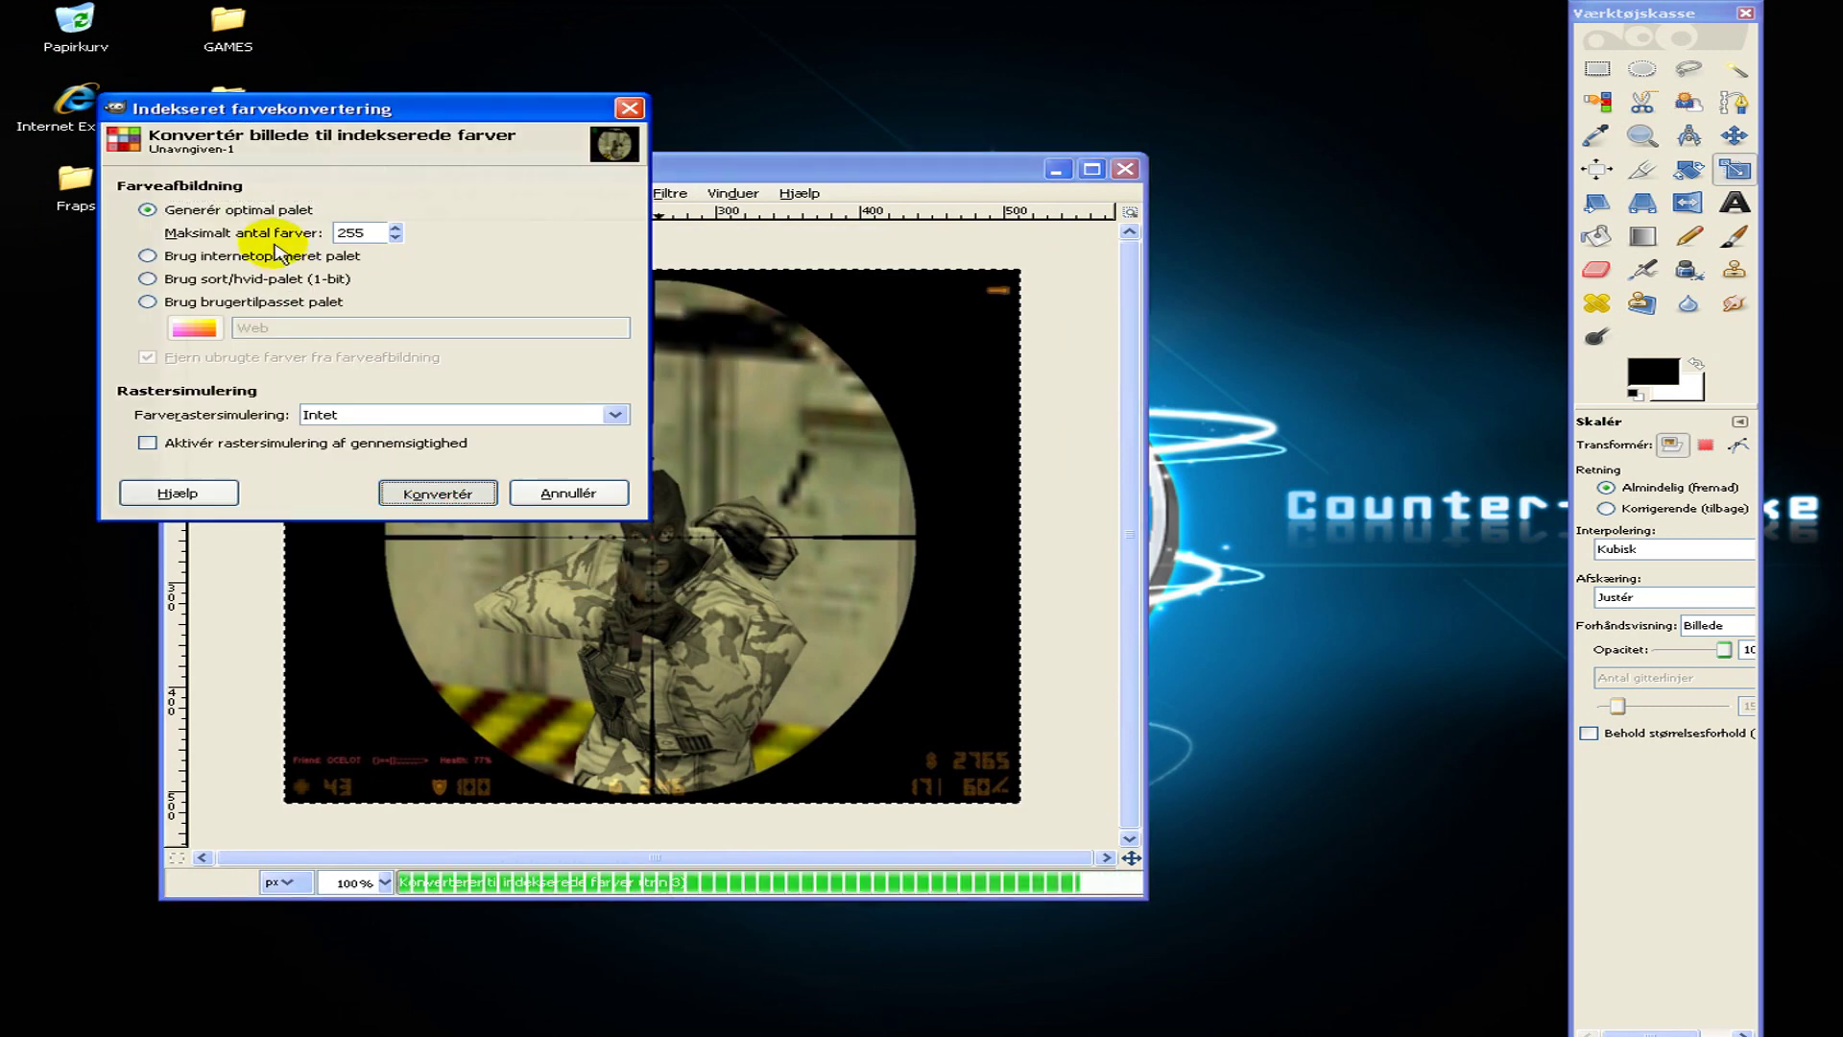
pyautogui.click(182, 193)
pyautogui.click(247, 376)
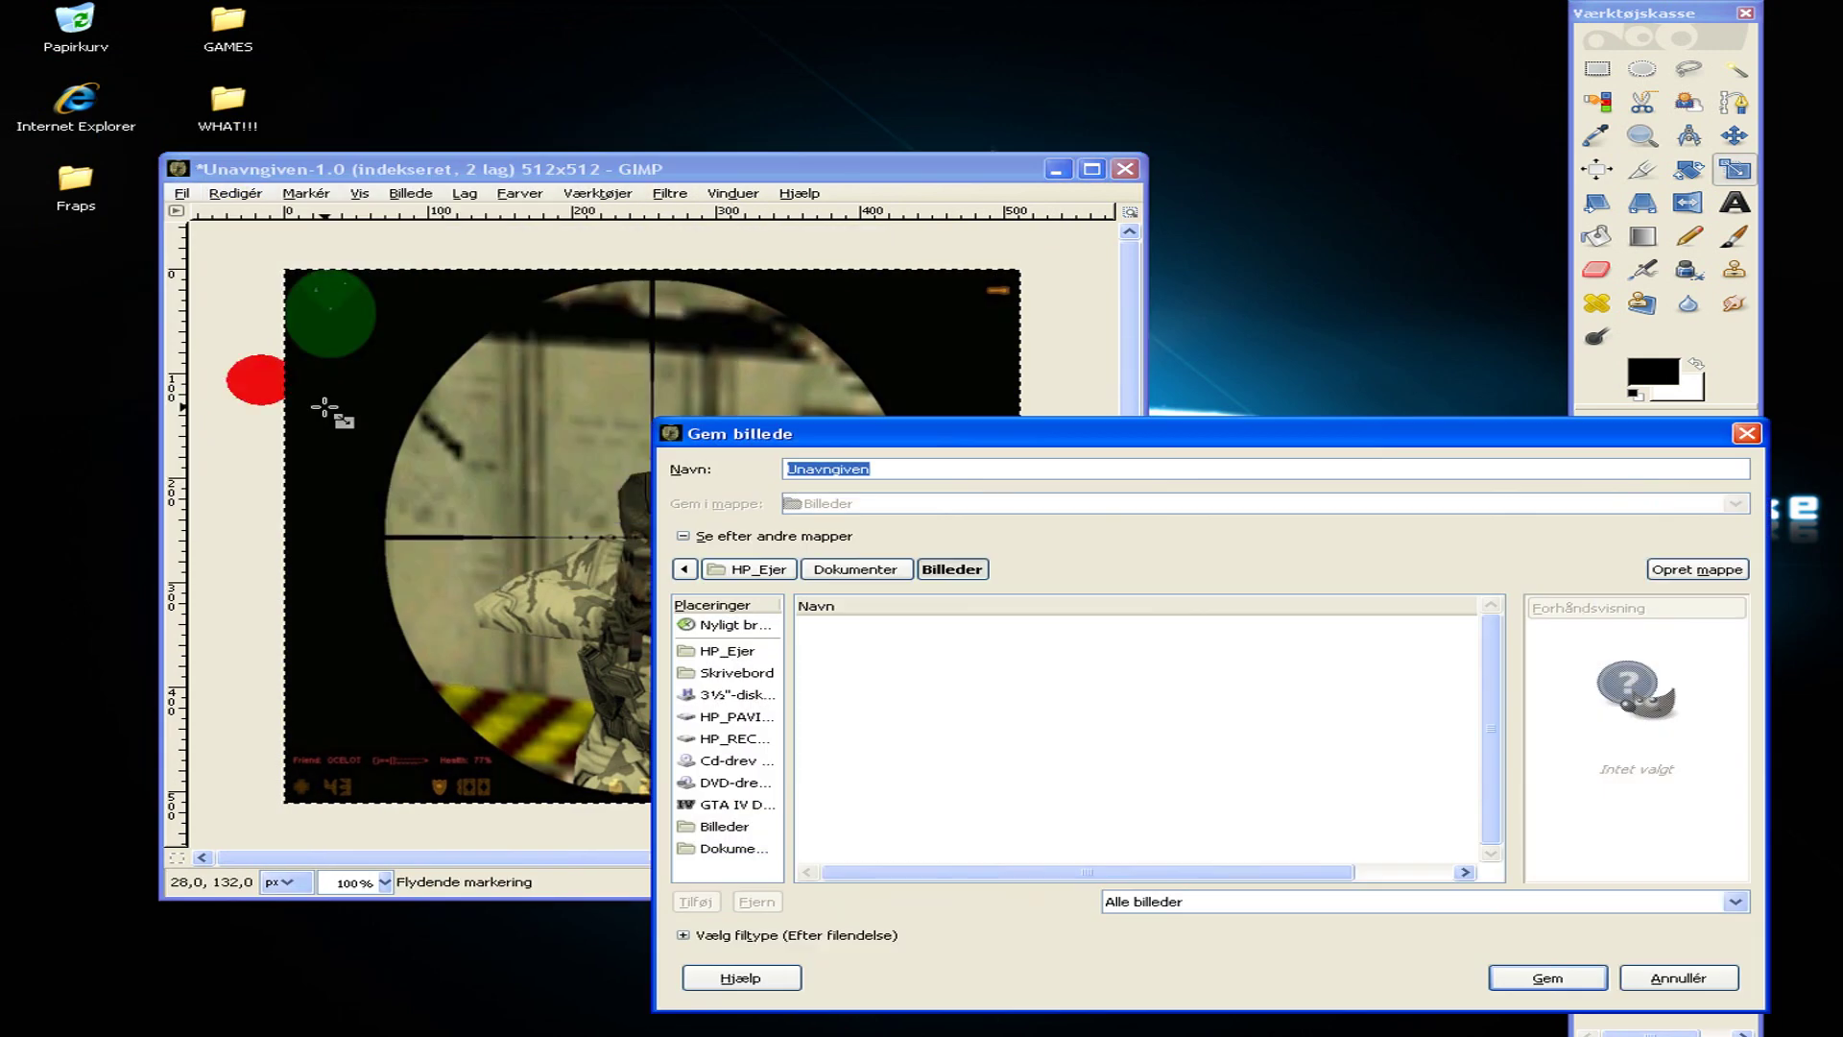
# Save the scope image to the desktop as bm_block_bhop.bmp, exported with visible layers merged.
pyautogui.click(736, 672)
pyautogui.click(890, 471)
pyautogui.doubleClick(889, 471)
pyautogui.write('bm_block_bhop.bmp')
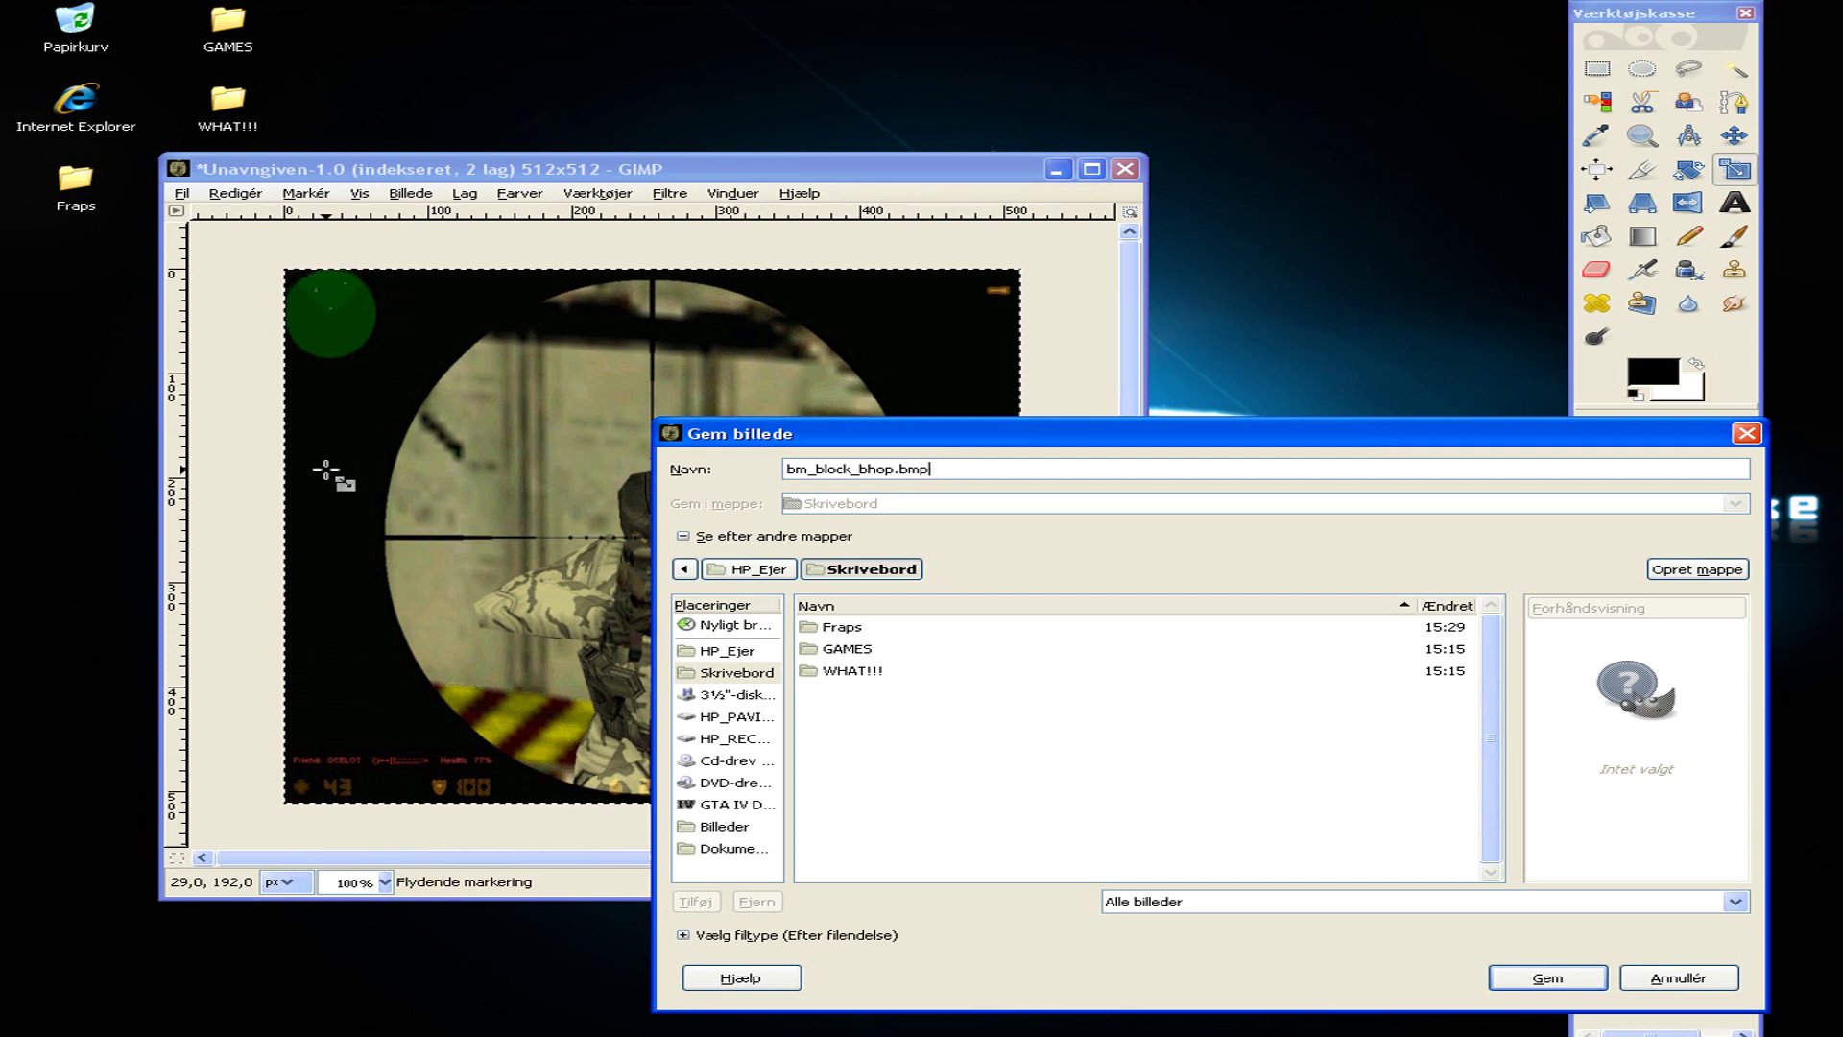
pyautogui.click(1549, 978)
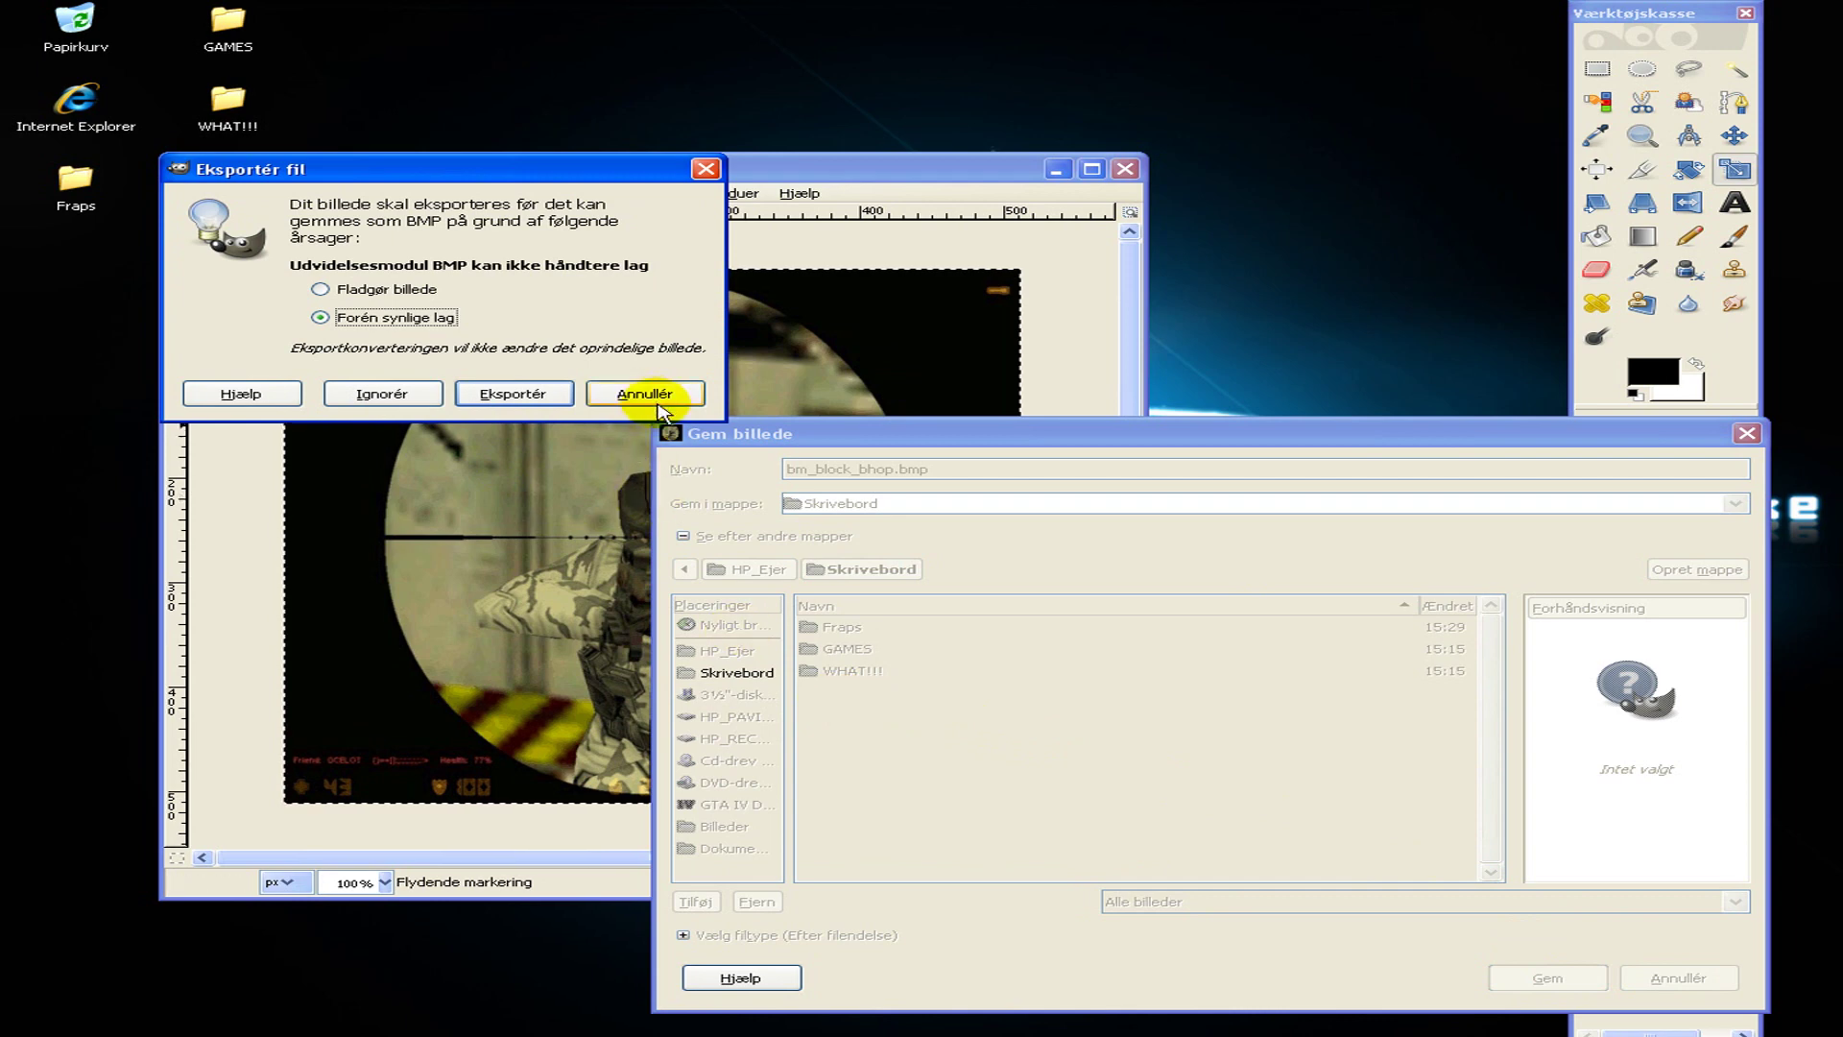
pyautogui.click(512, 394)
pyautogui.click(394, 332)
pyautogui.click(175, 210)
pyautogui.click(196, 219)
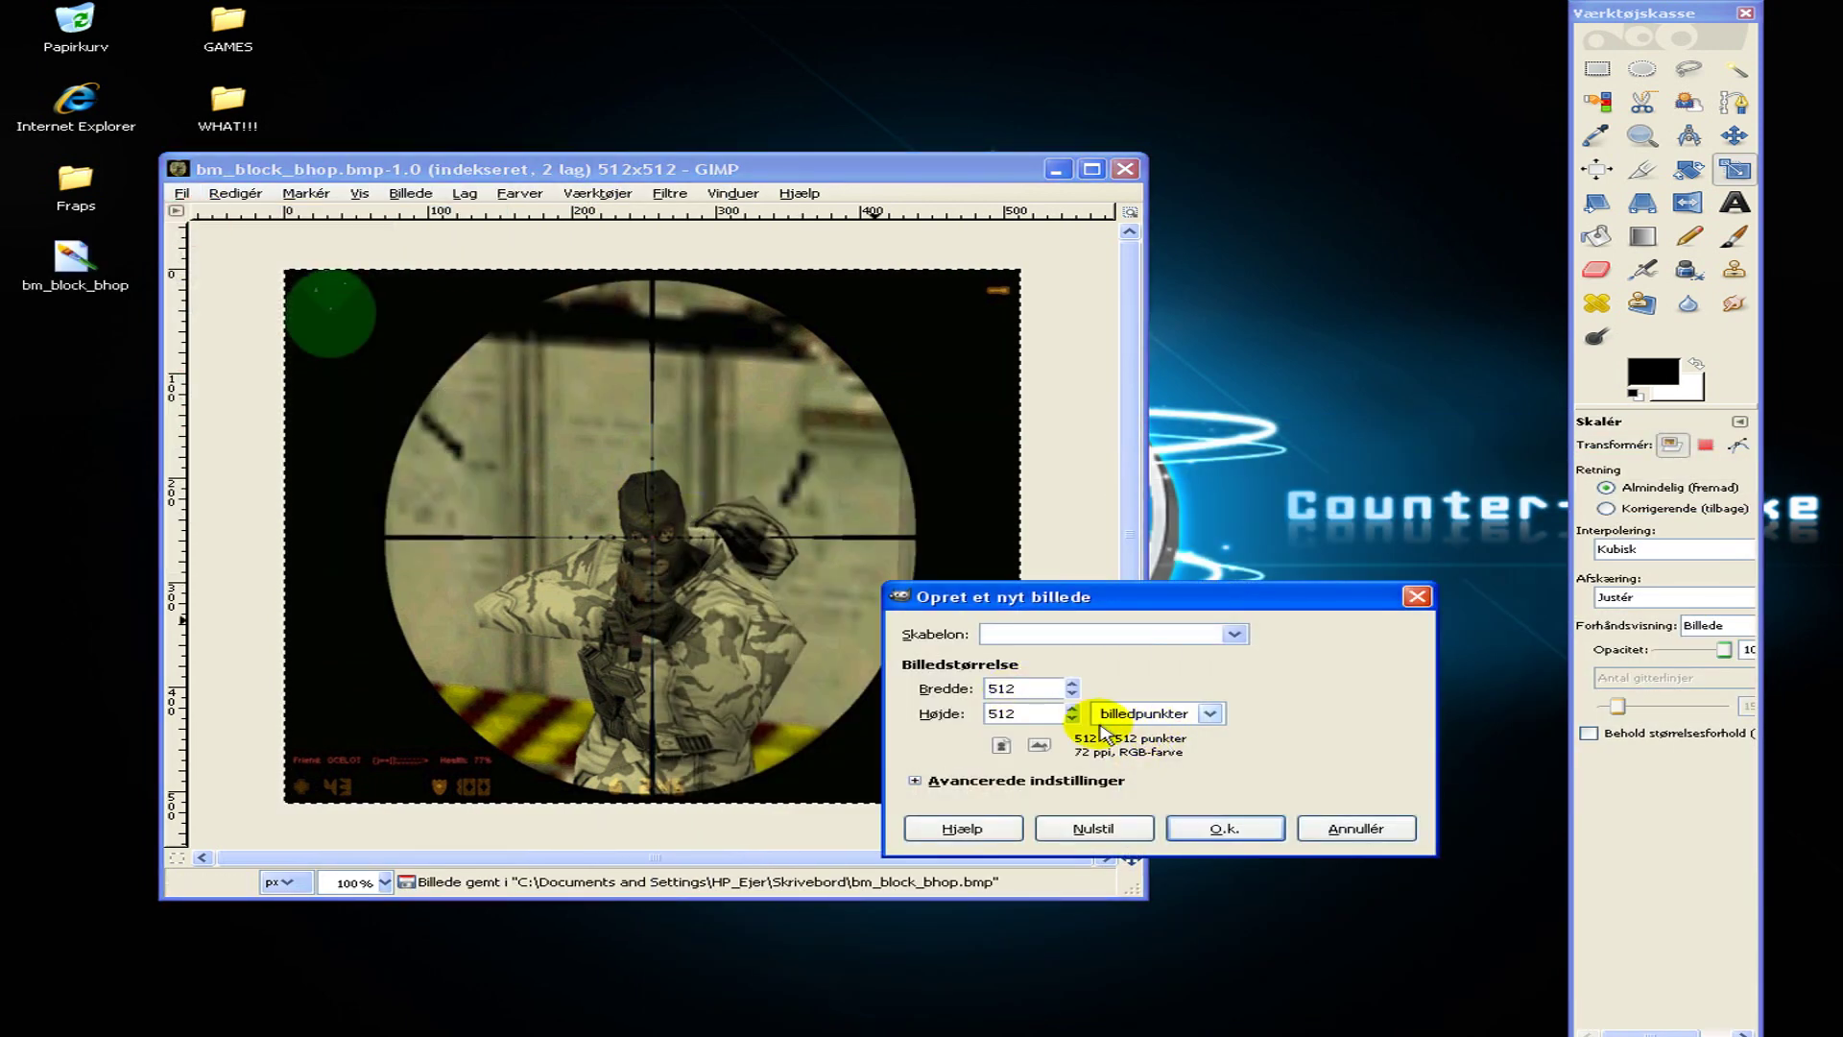
# Create a 512×64 image, paste the scope screenshot and scale it to 512×64.
pyautogui.press('Tab')
pyautogui.press('Return')
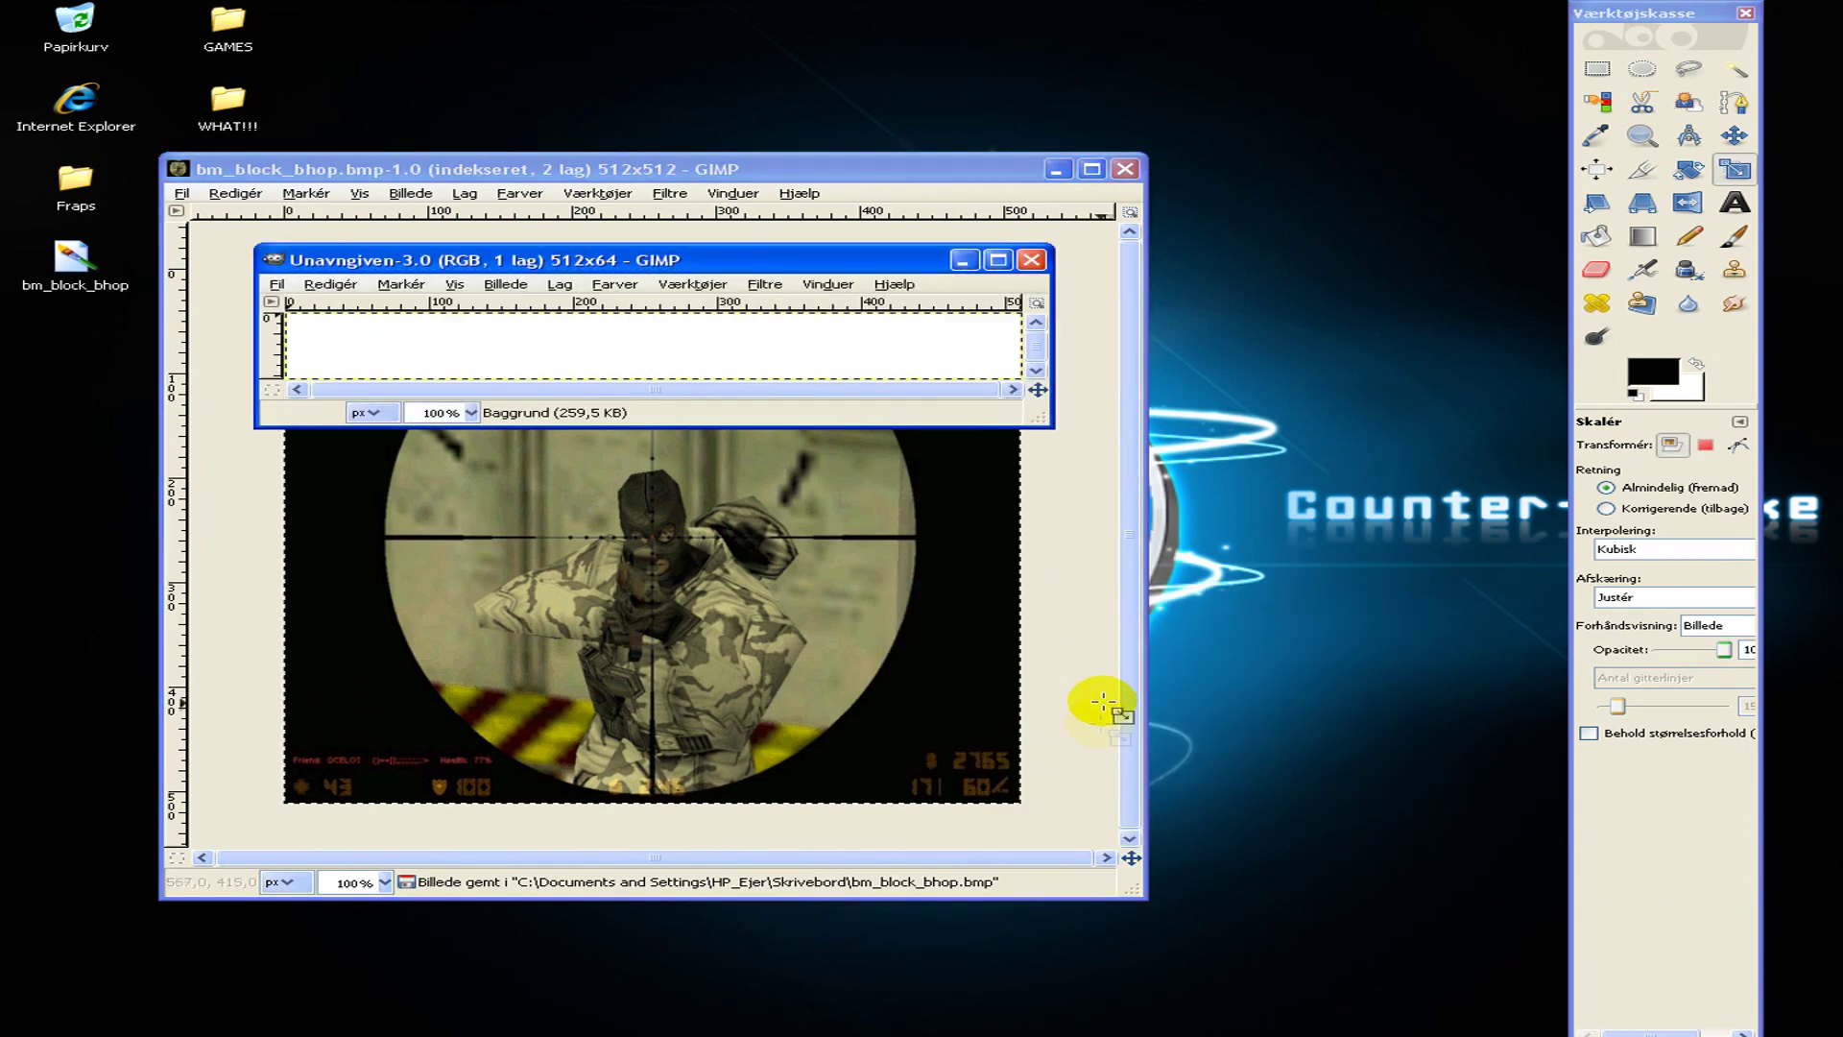
pyautogui.moveTo(1059, 425); pyautogui.dragTo(1246, 857)
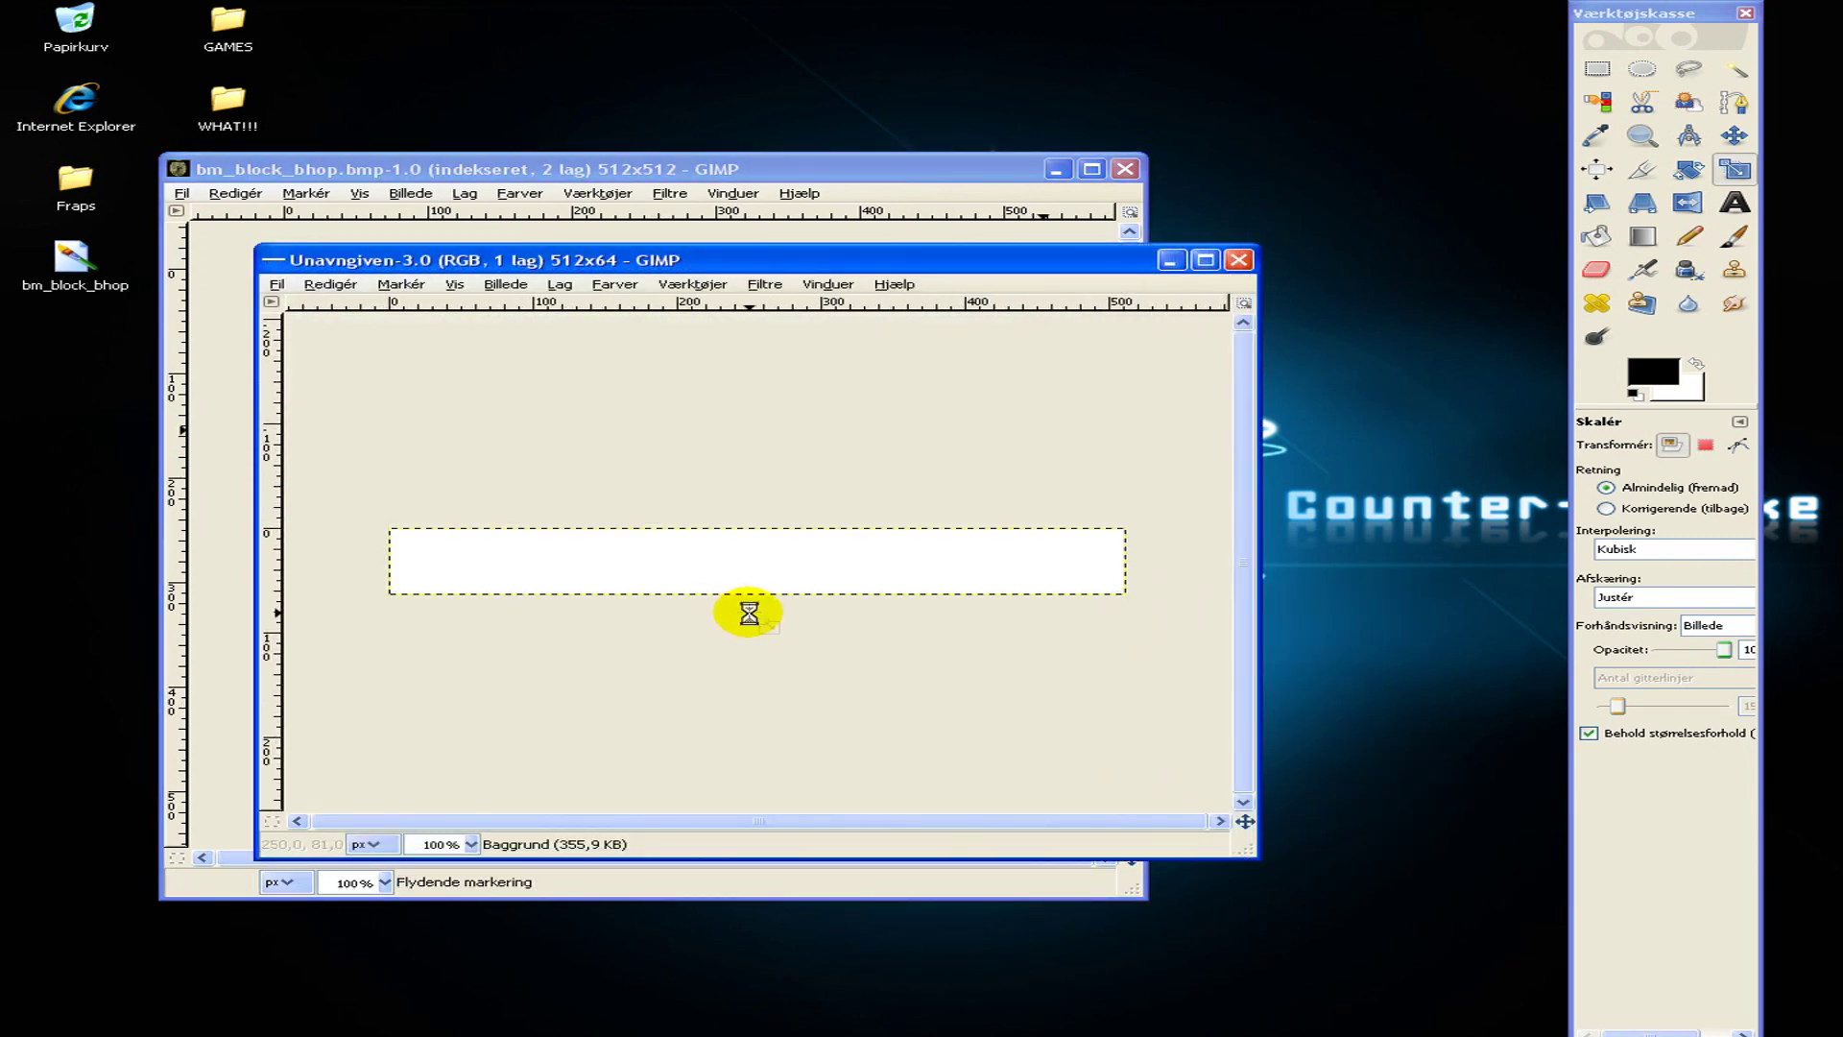
pyautogui.hotkey('ctrl', 'v')
pyautogui.click(864, 576)
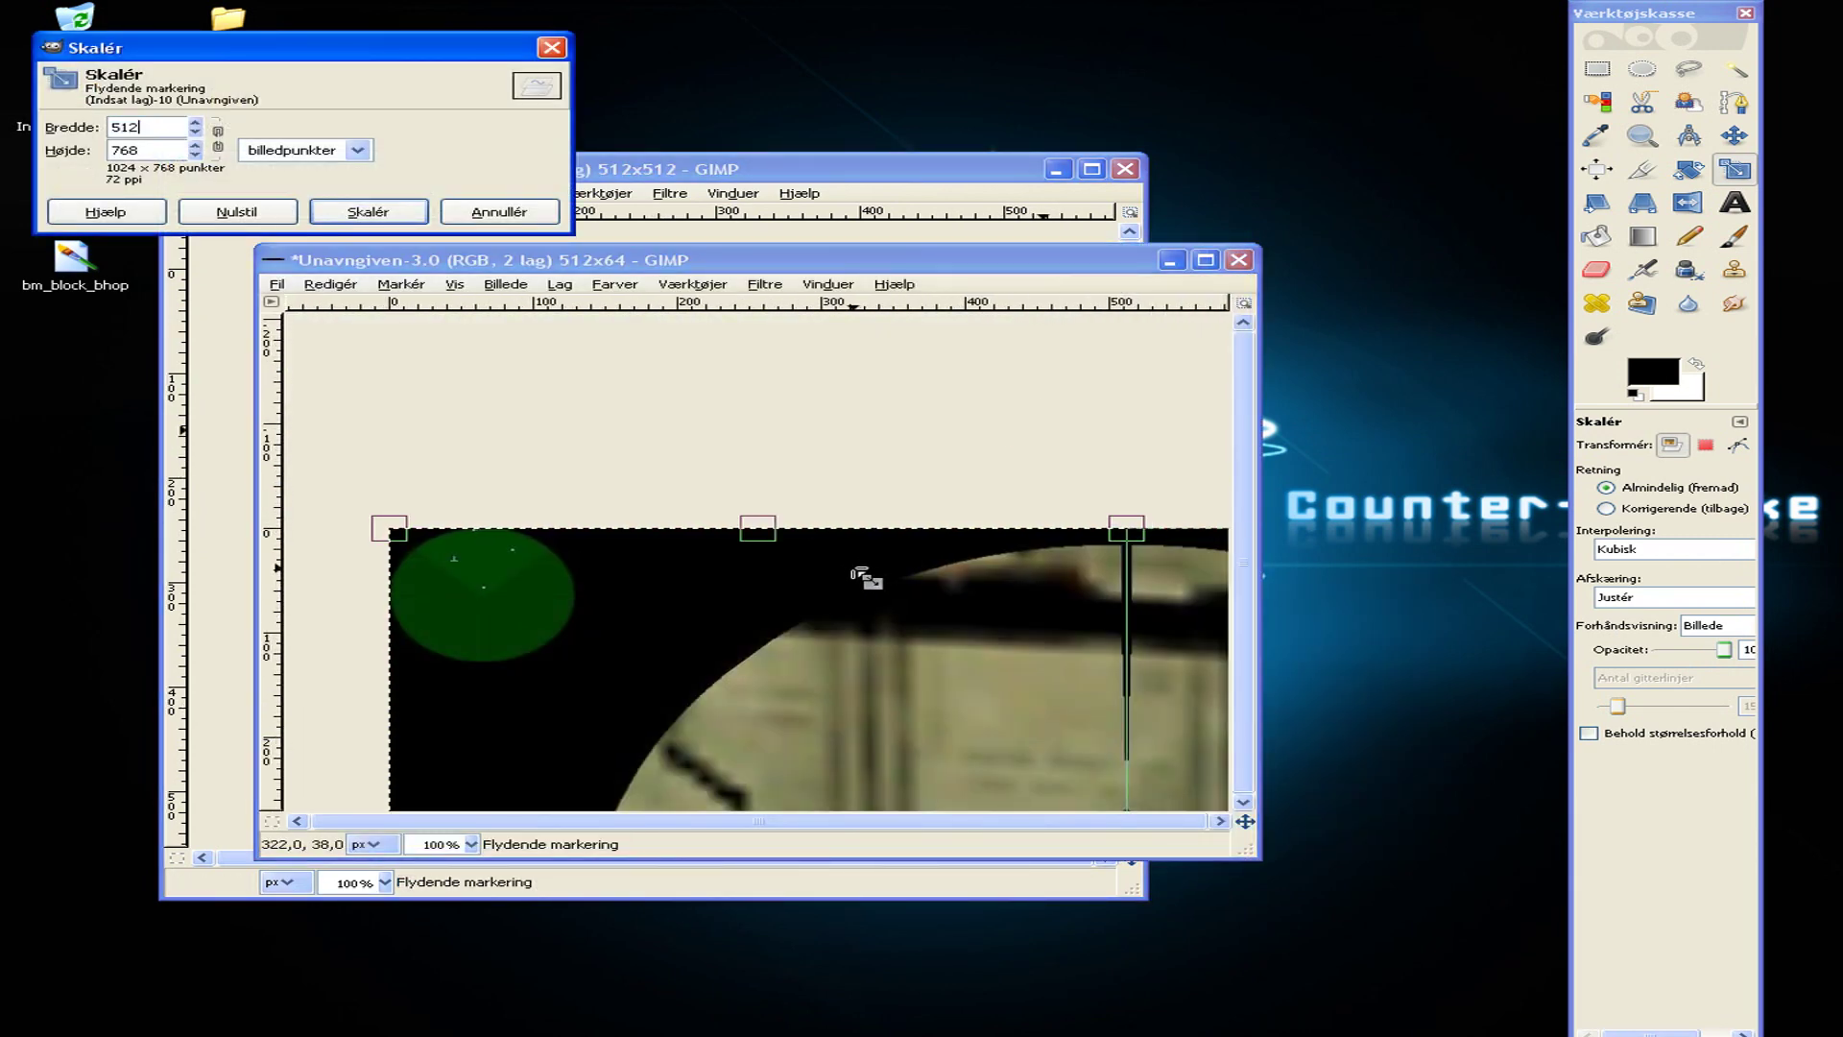
pyautogui.press('Tab')
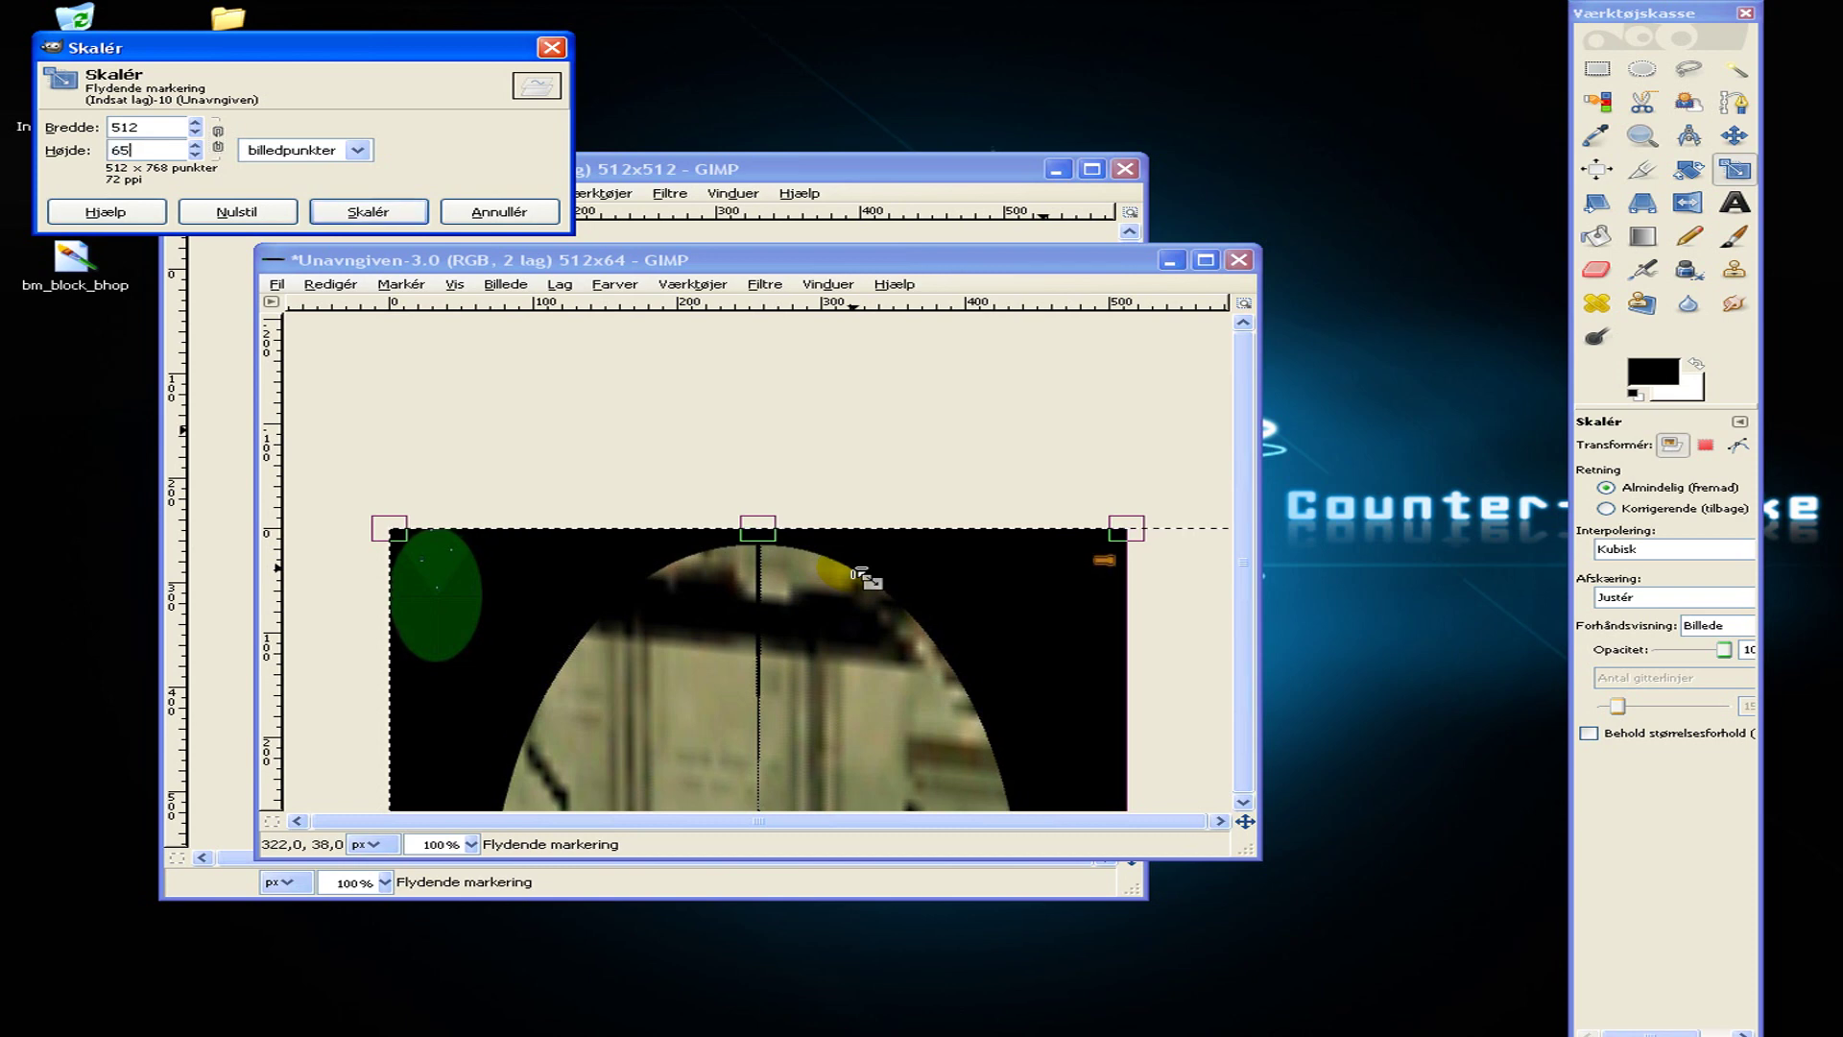
pyautogui.click(402, 213)
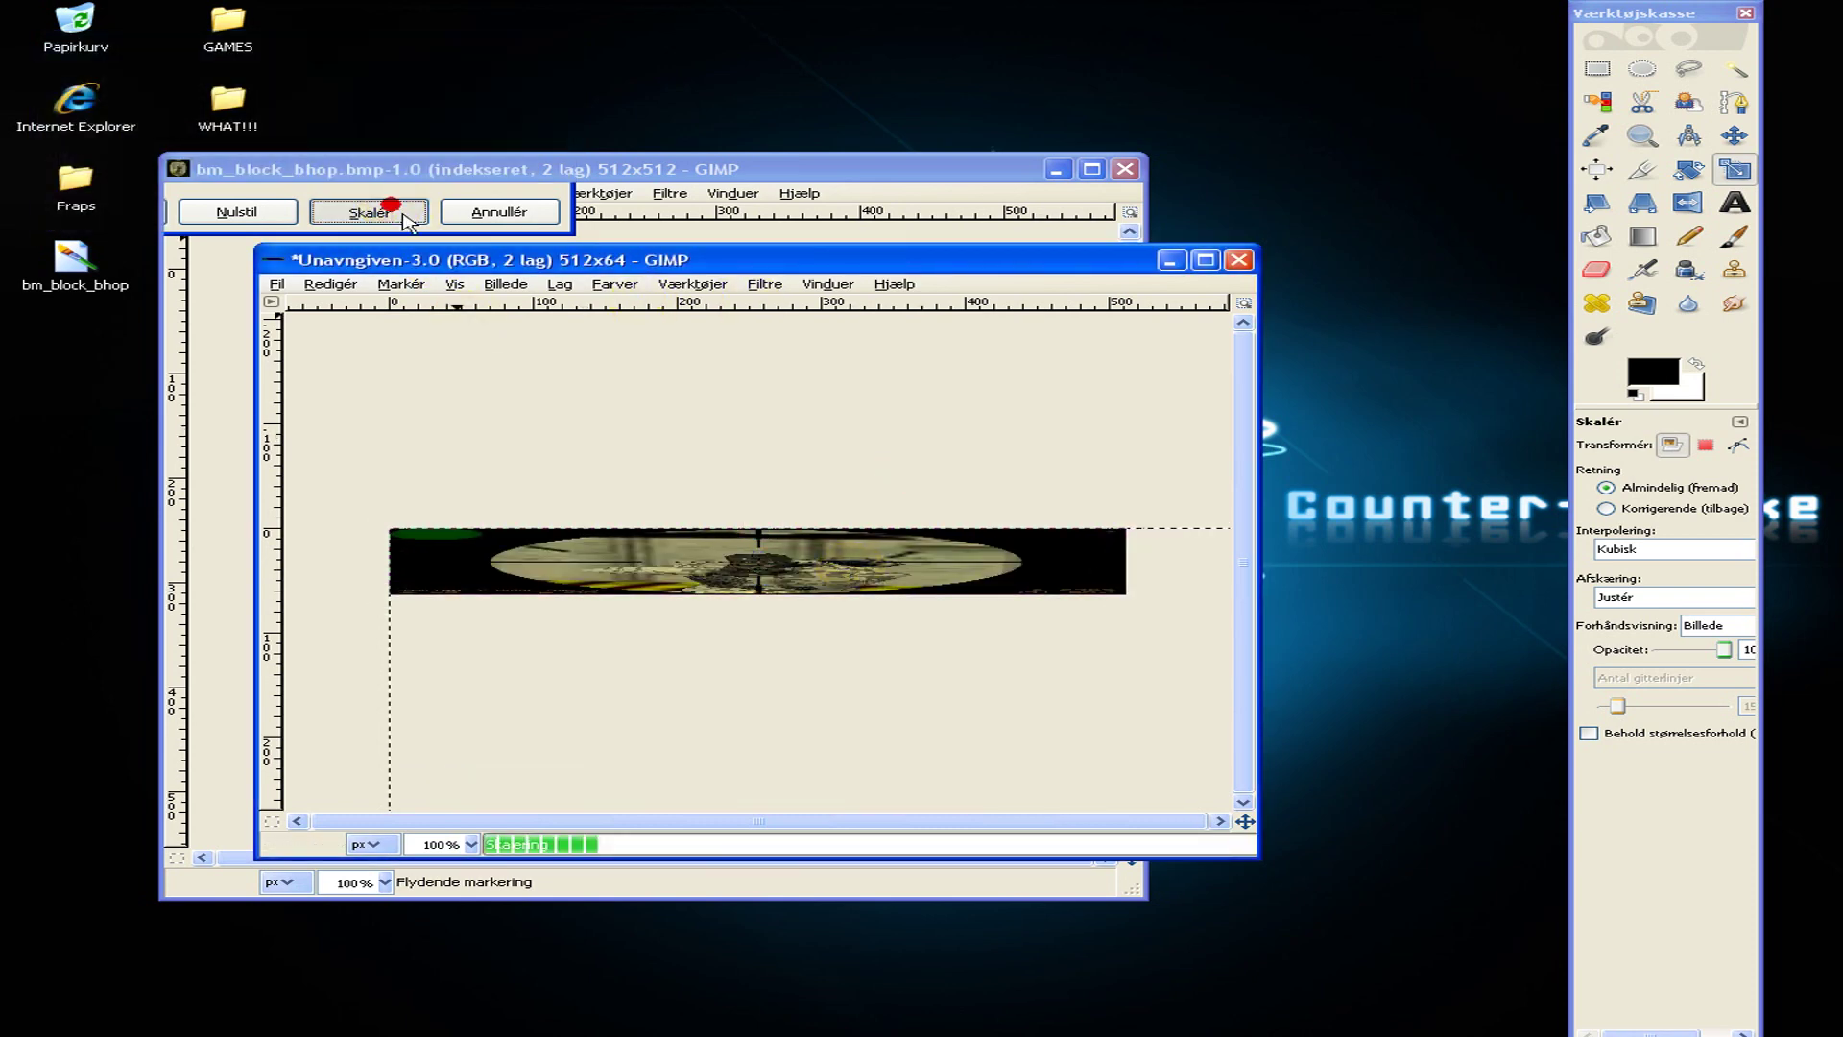
# Convert the 512×64 strip to indexed colour.
pyautogui.click(505, 284)
pyautogui.moveTo(545, 326)
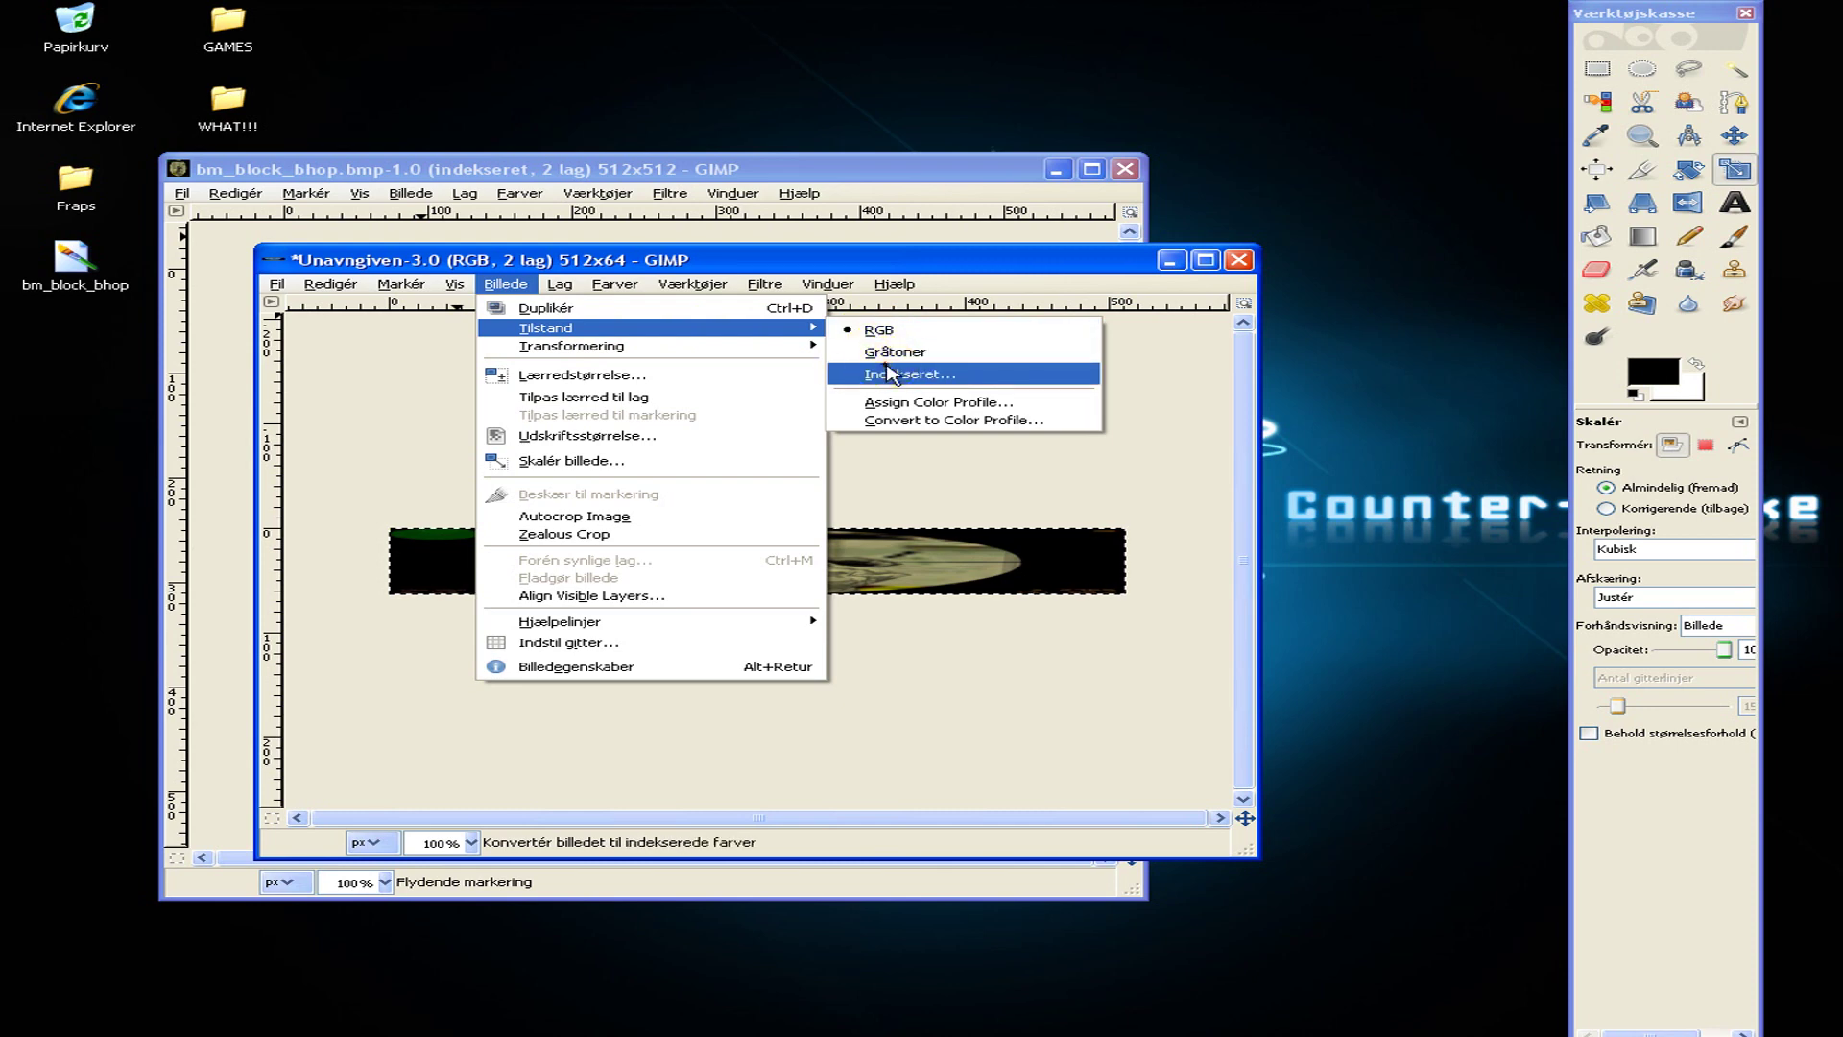
pyautogui.click(893, 373)
pyautogui.click(372, 423)
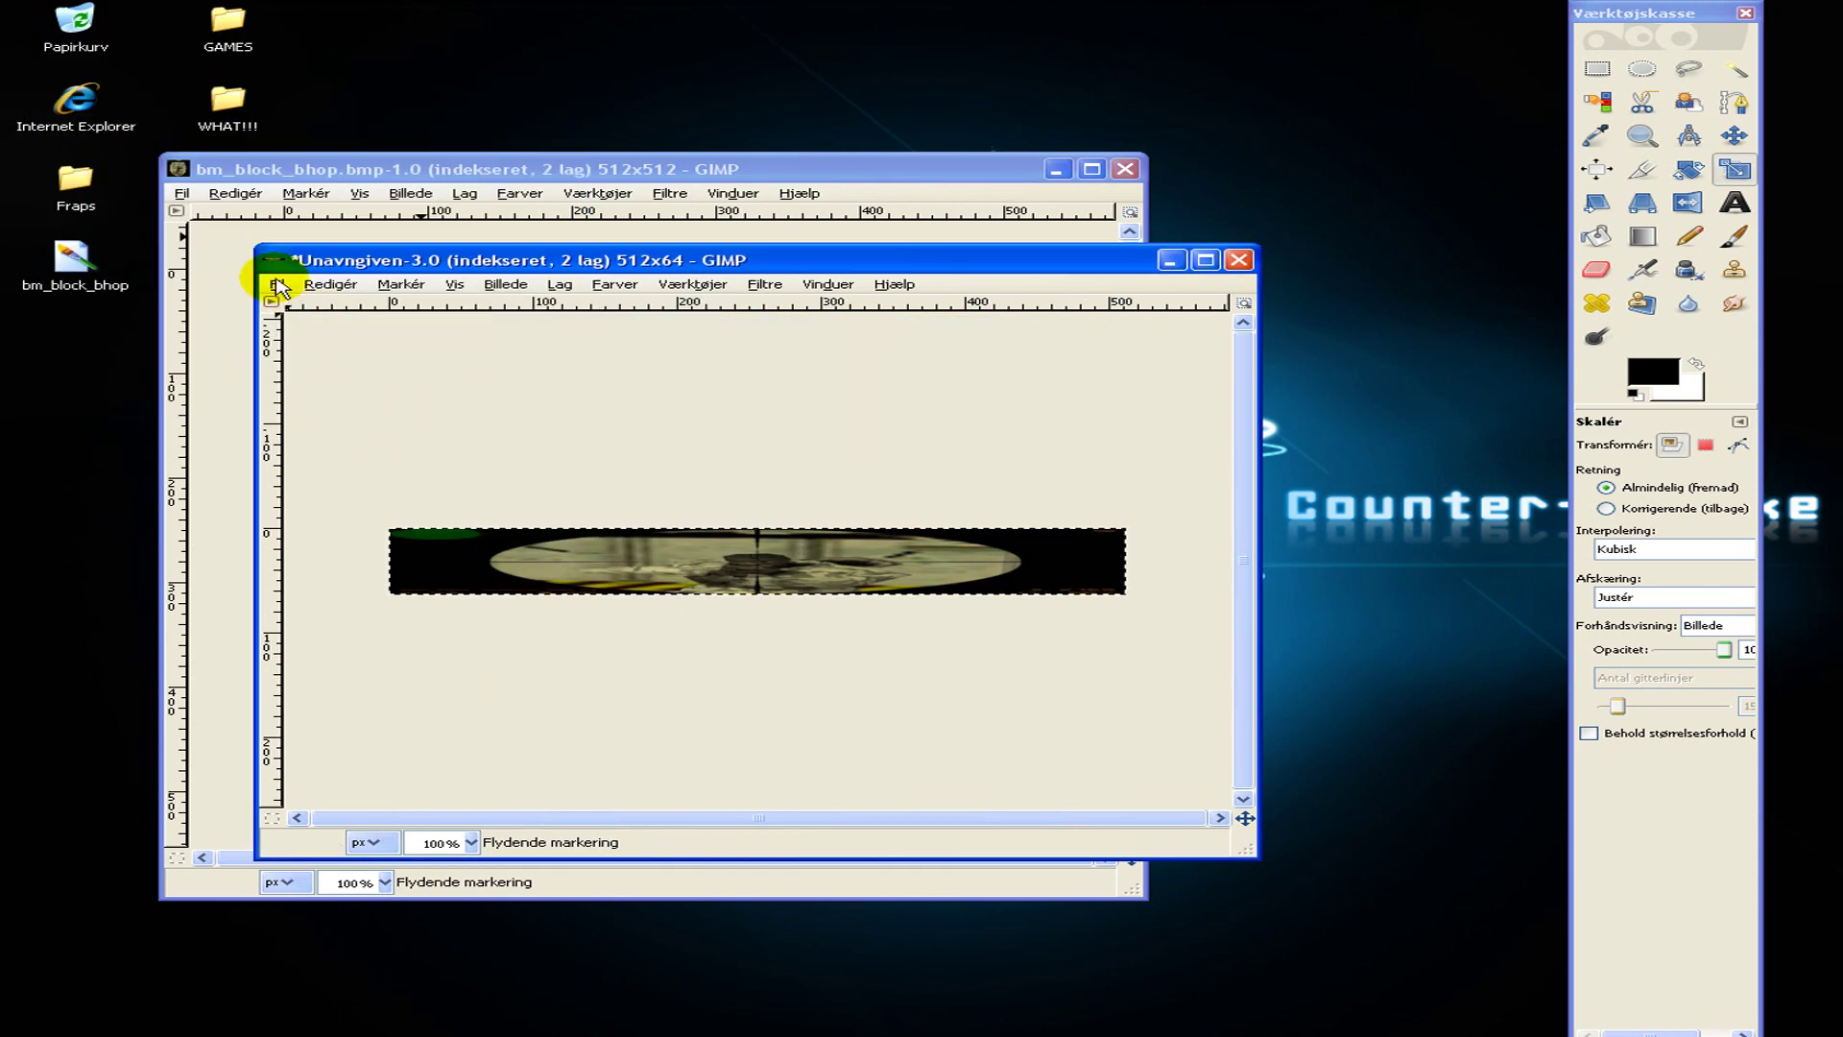
pyautogui.click(277, 286)
# Save the 512×64 strip to the desktop as bm_block_bhop_side.bmp, exported as a flattened BMP.
pyautogui.click(362, 465)
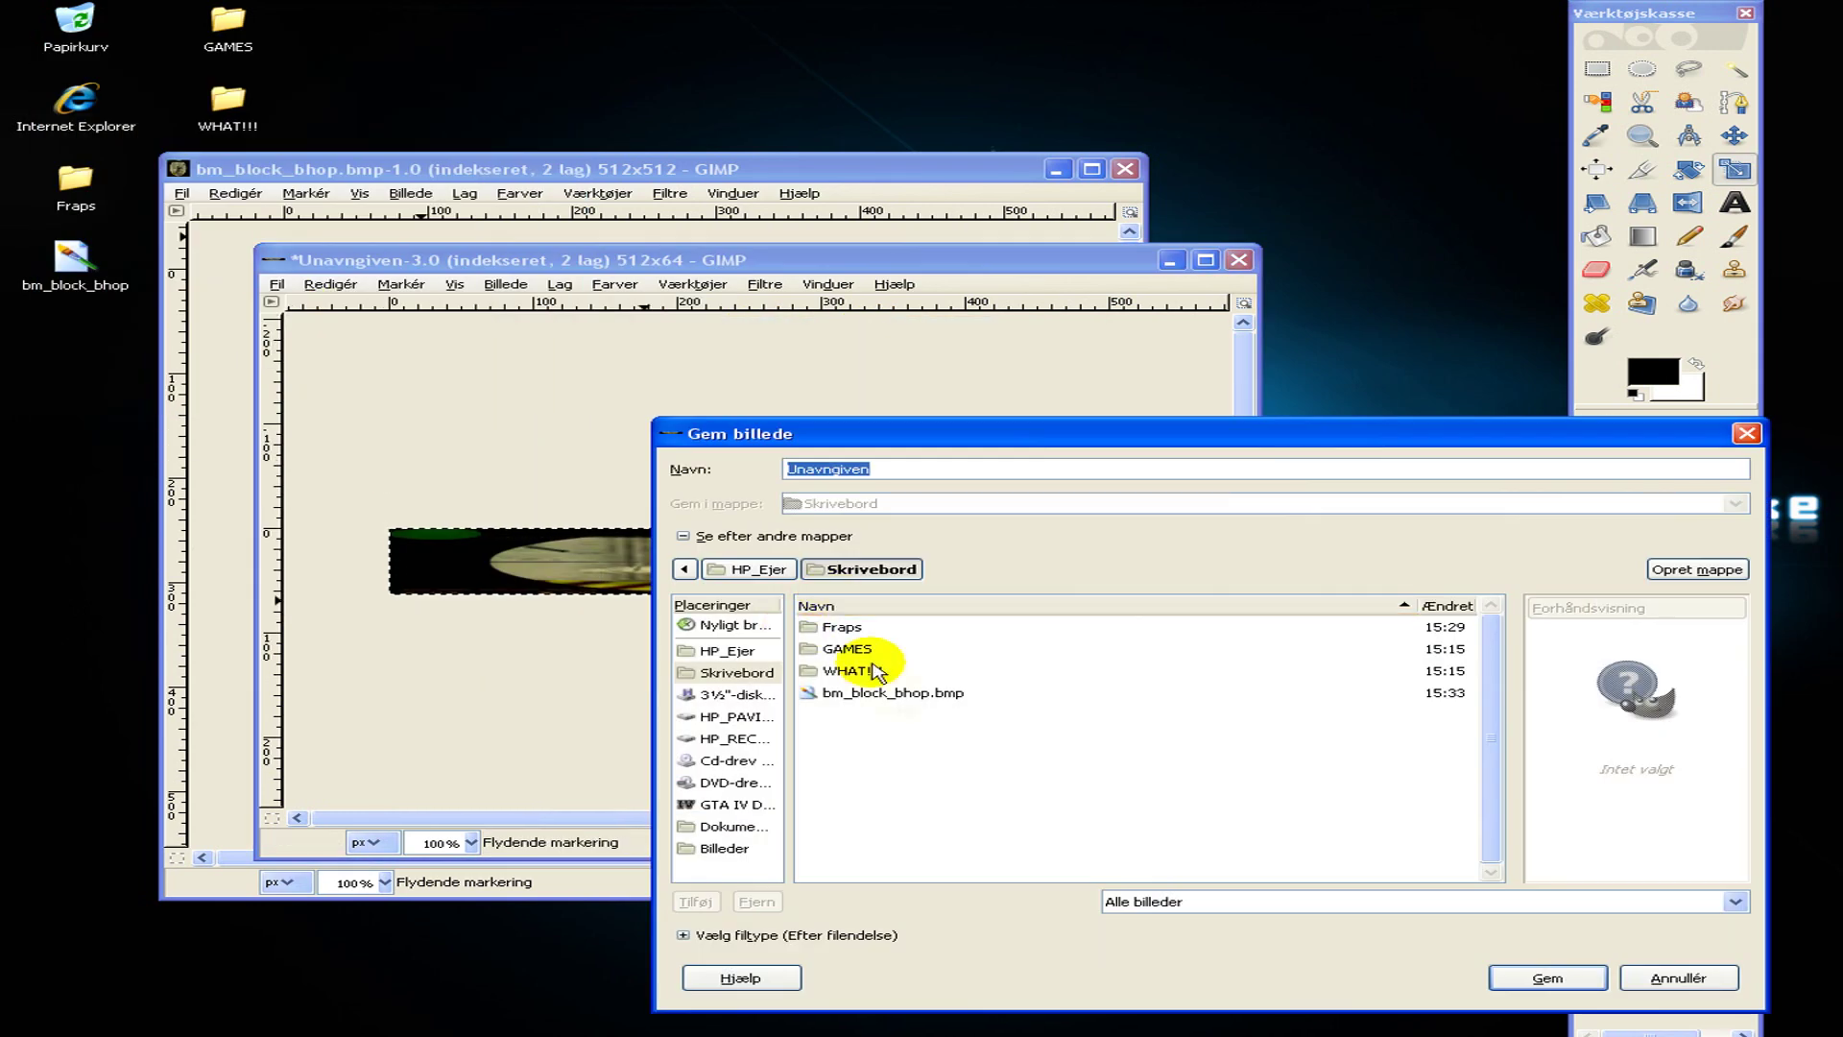
pyautogui.click(893, 693)
pyautogui.click(893, 469)
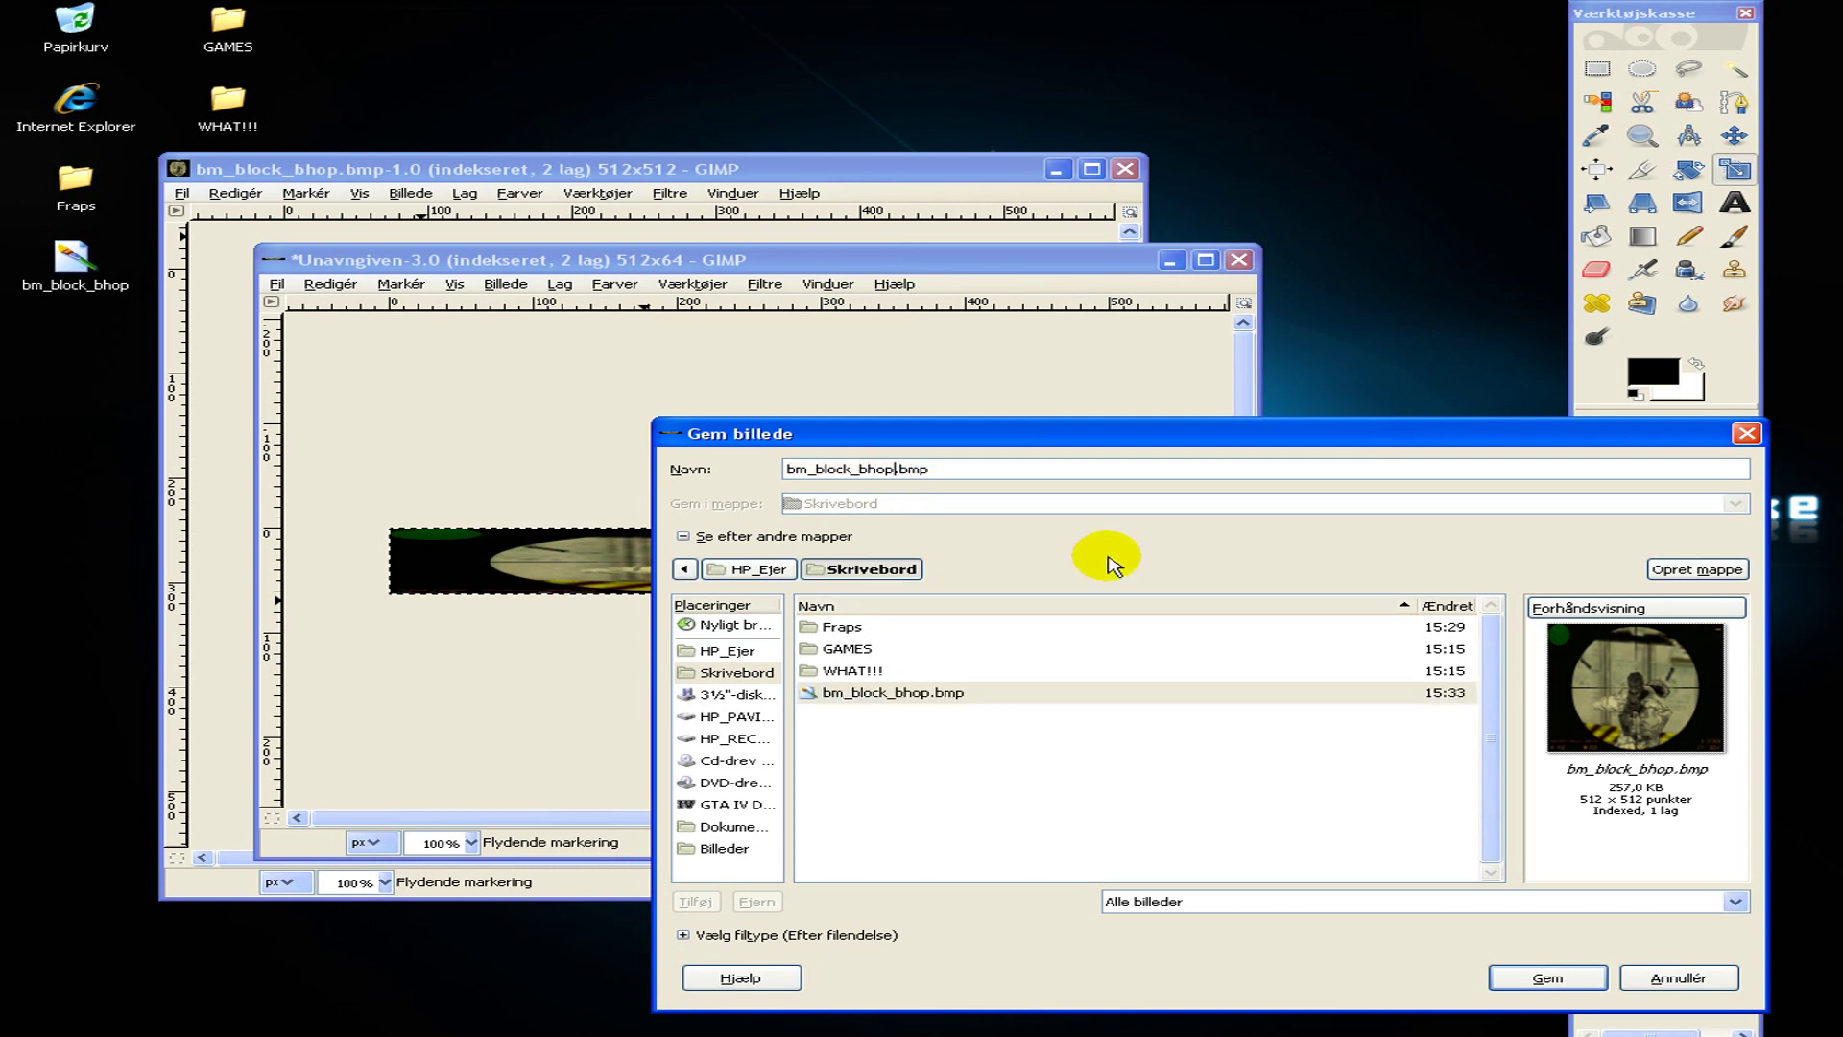
pyautogui.write('_side')
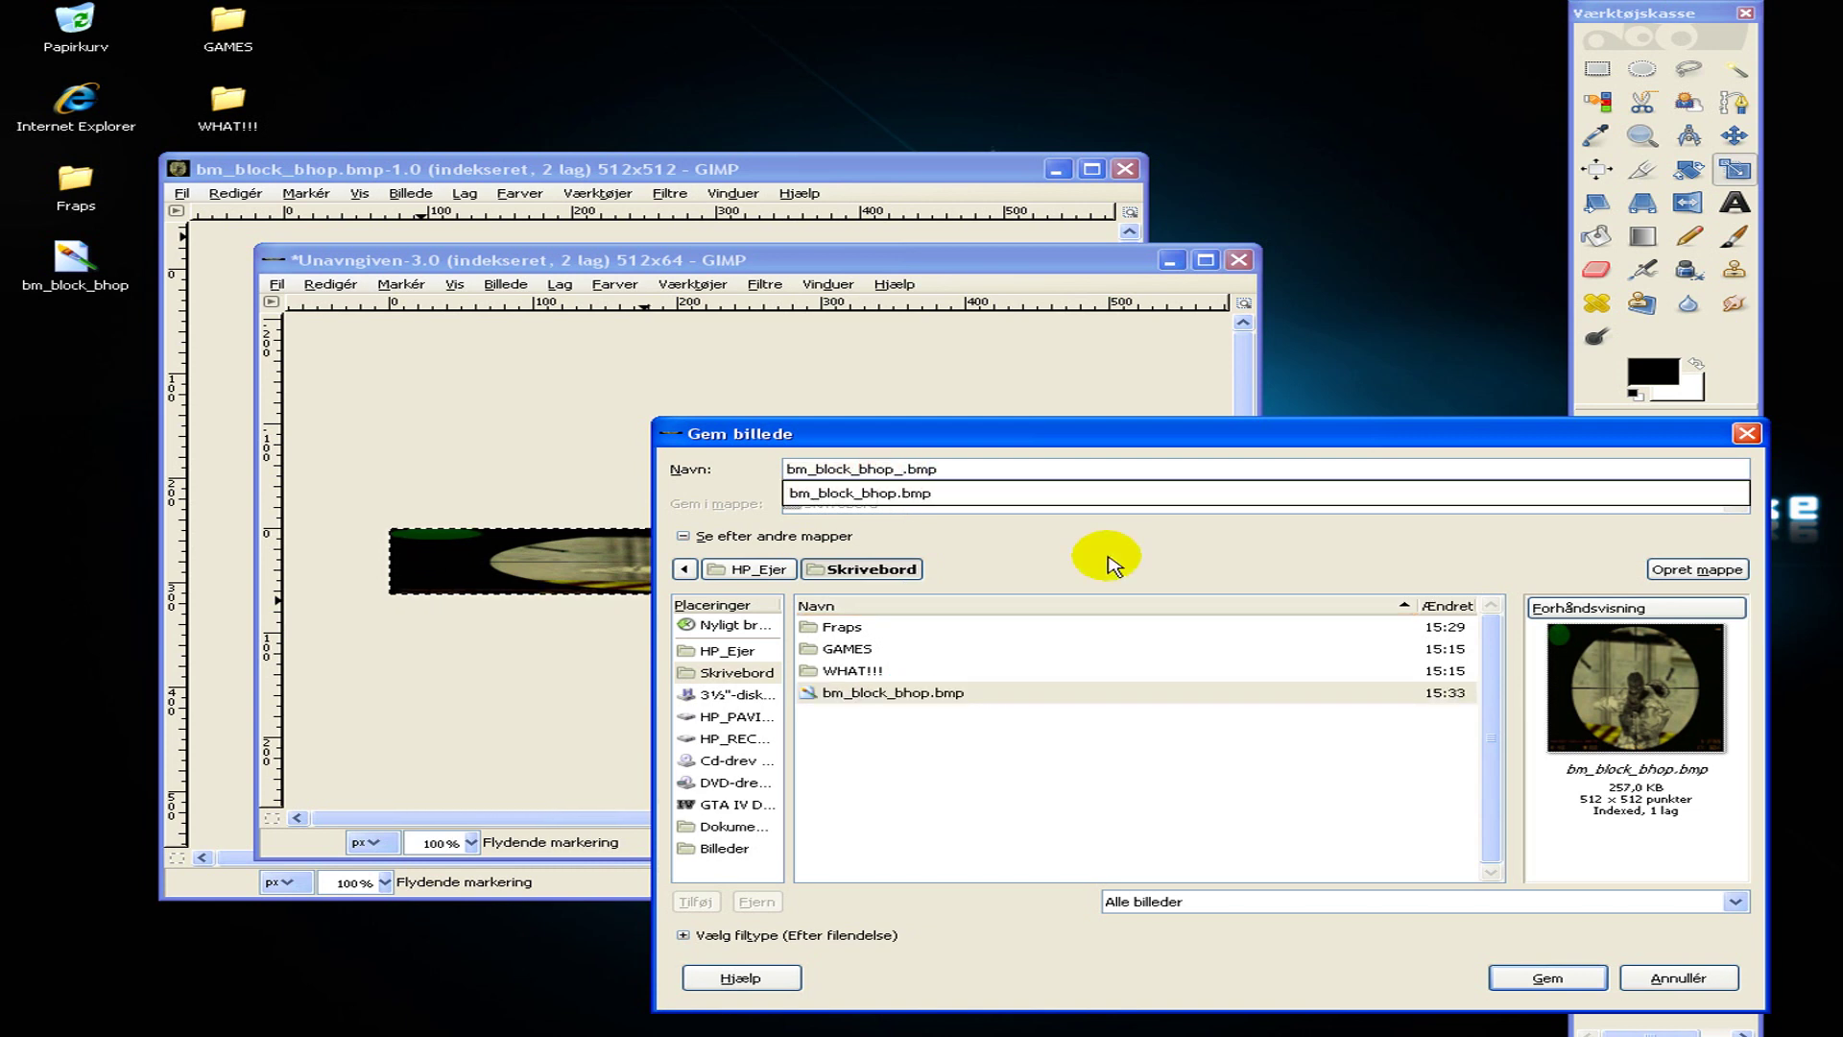
pyautogui.click(1545, 978)
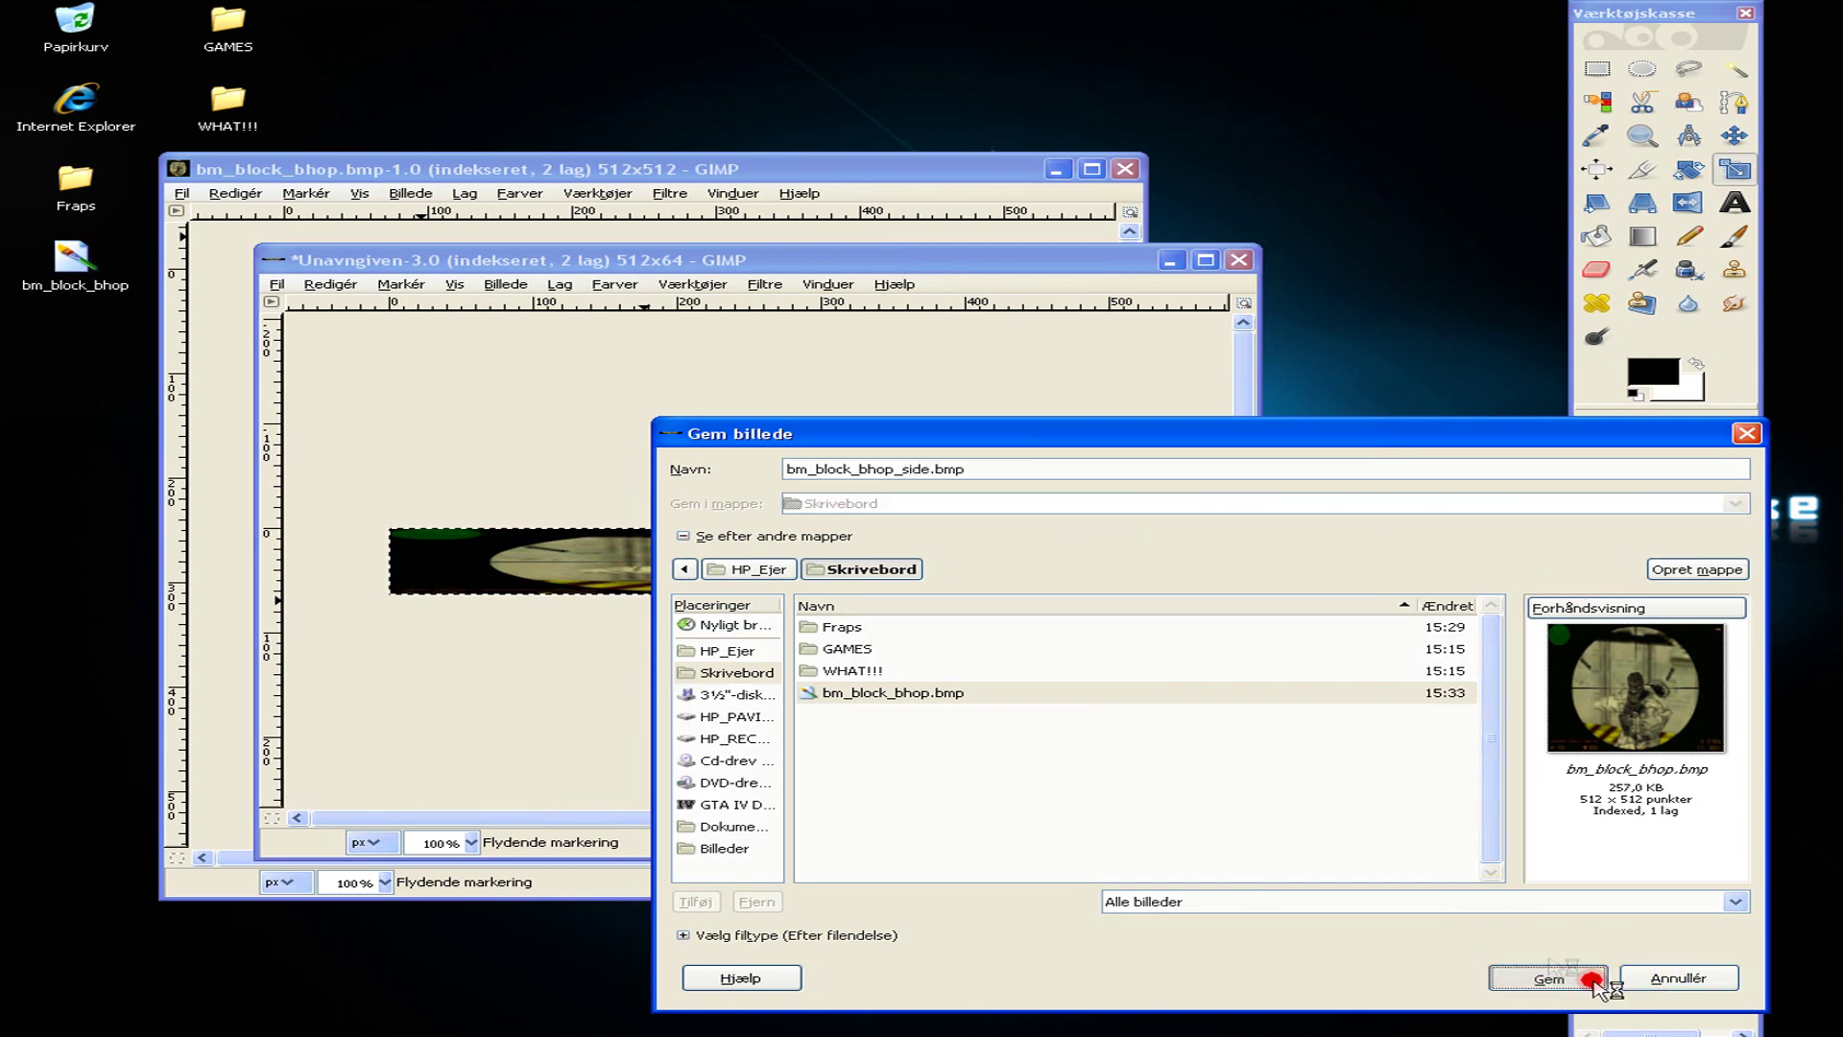
pyautogui.click(1593, 979)
pyautogui.click(411, 300)
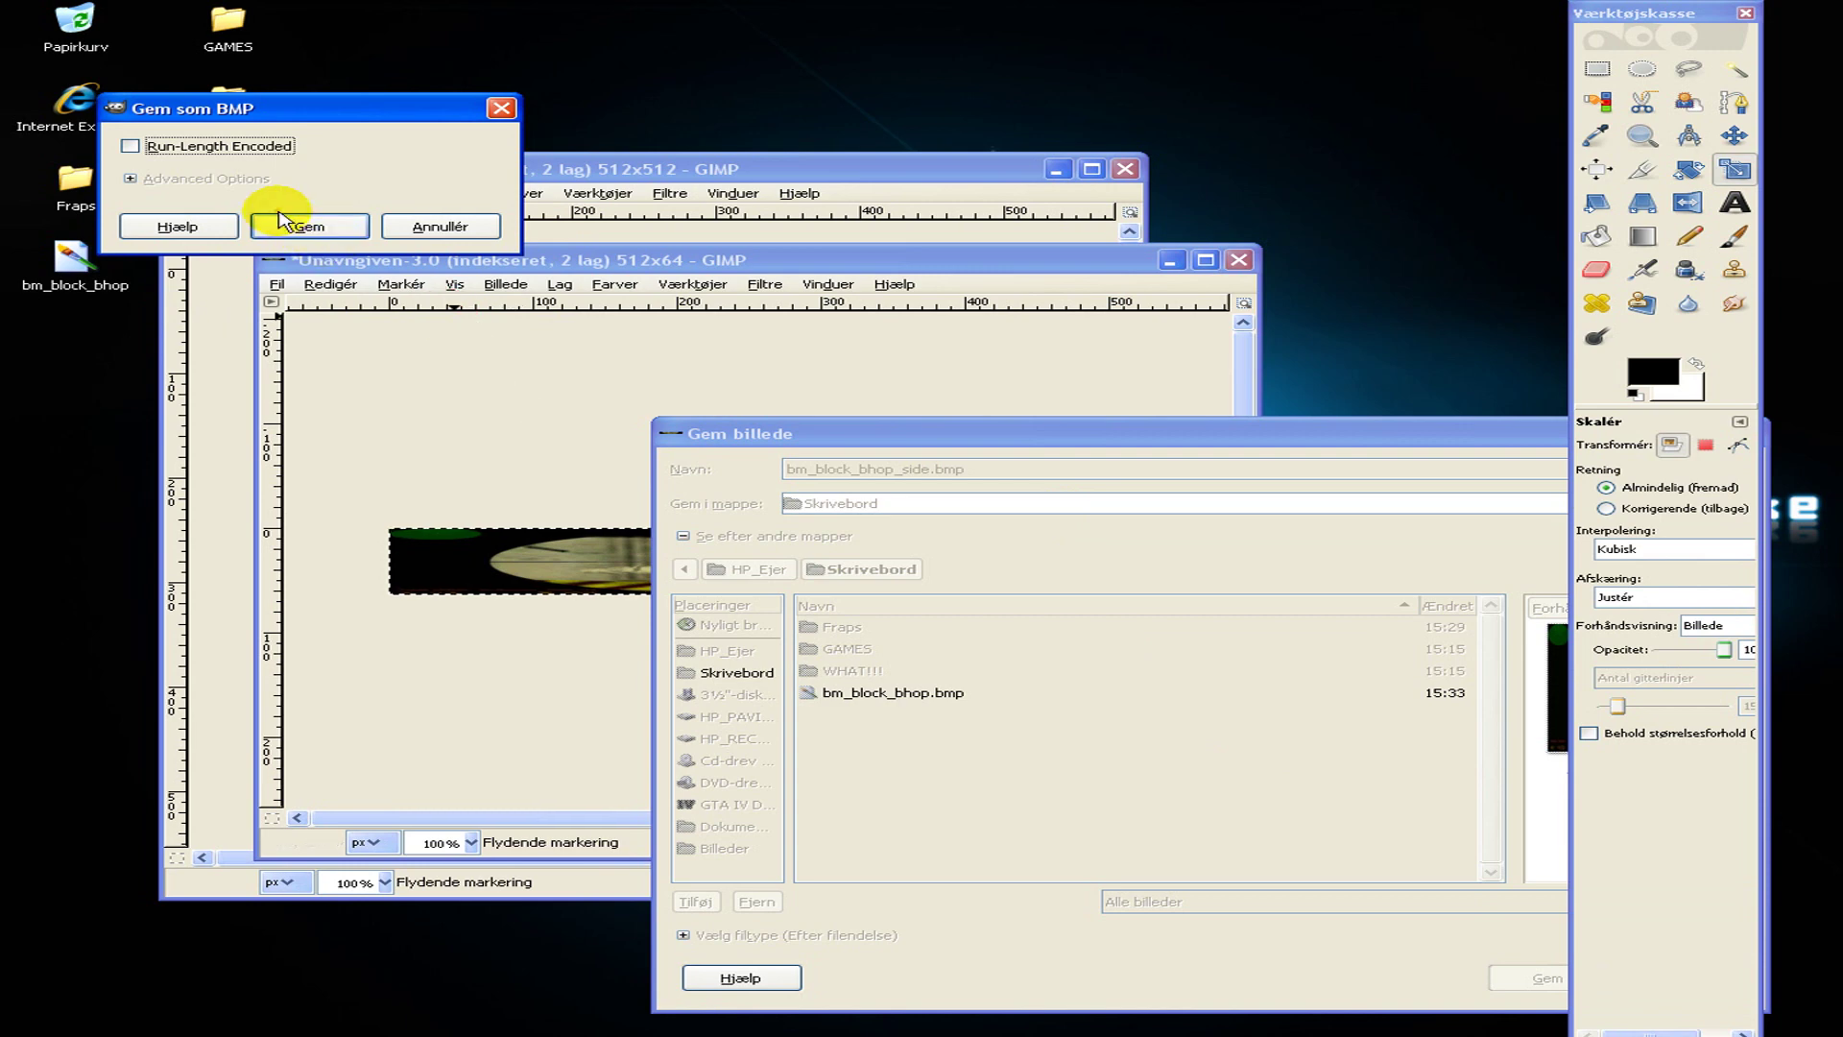
pyautogui.click(280, 221)
pyautogui.click(278, 284)
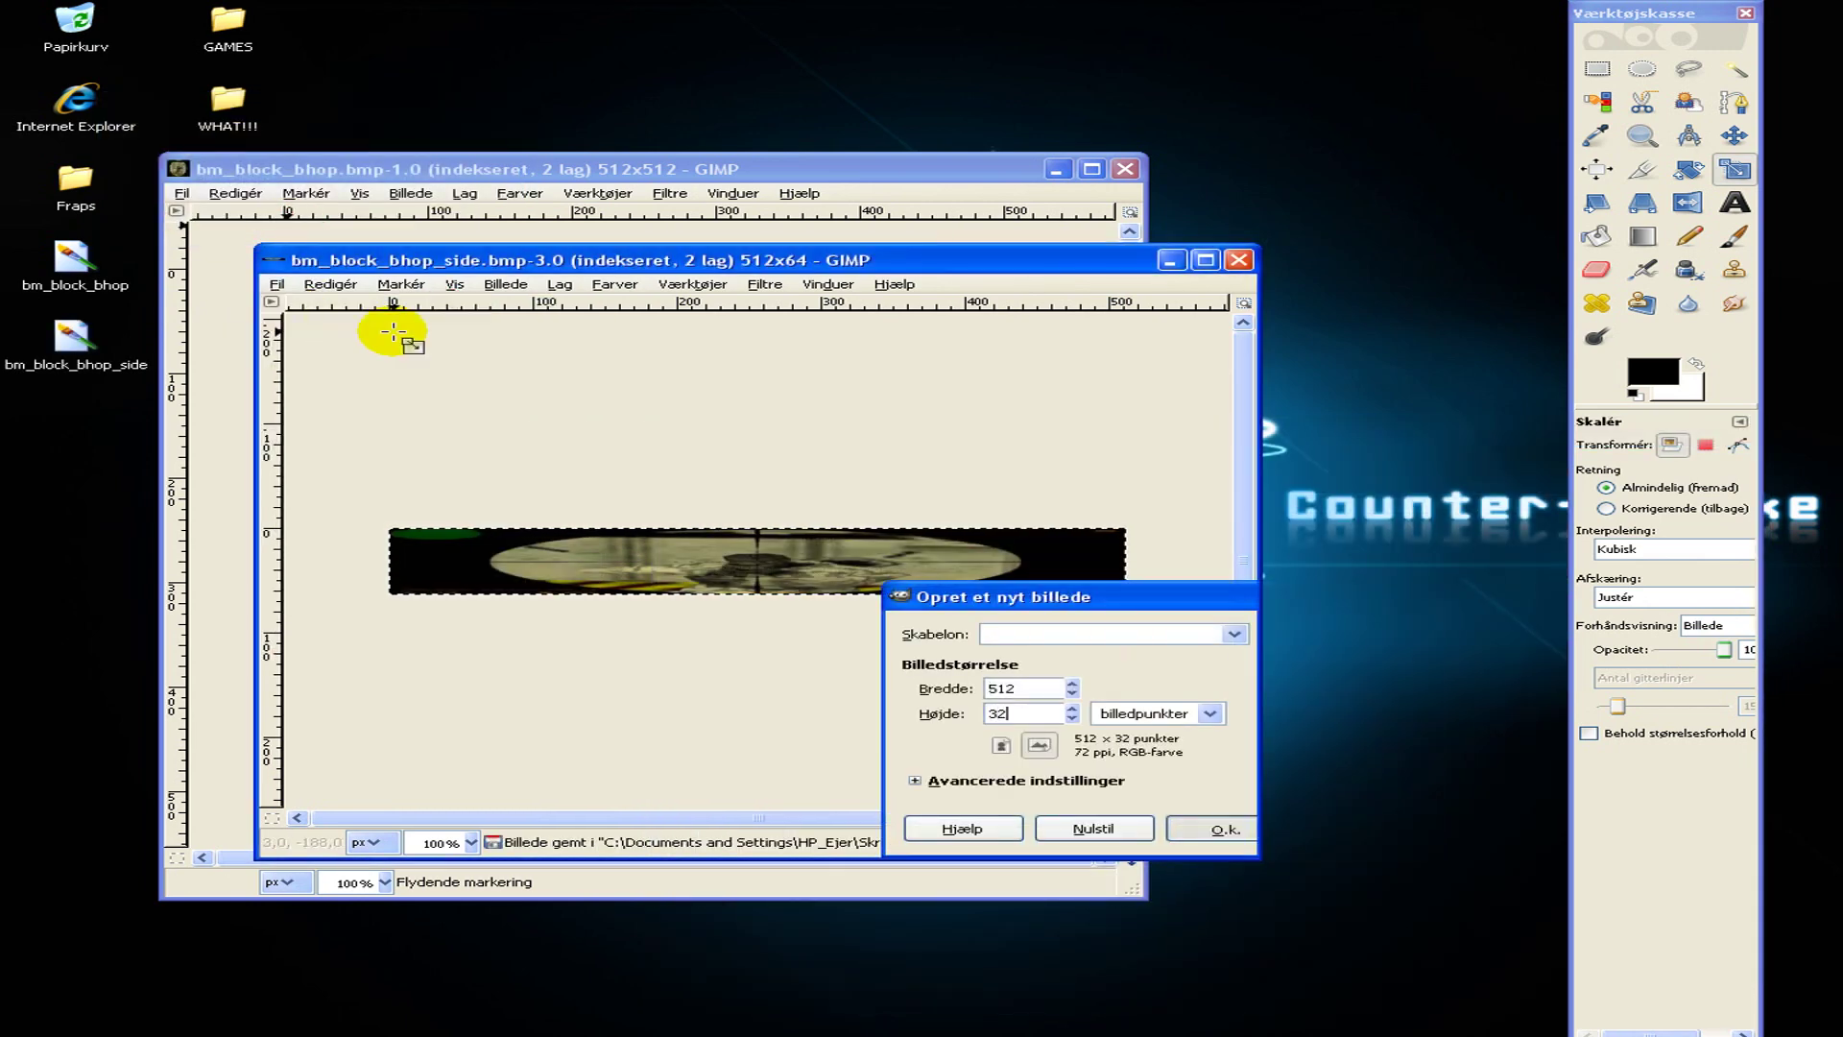
# Create the 512×32 image, paste the scope picture and scale it to 512×32.
pyautogui.press('Return')
pyautogui.moveTo(939, 309); pyautogui.dragTo(1197, 705)
pyautogui.hotkey('ctrl', 'v')
pyautogui.click(815, 580)
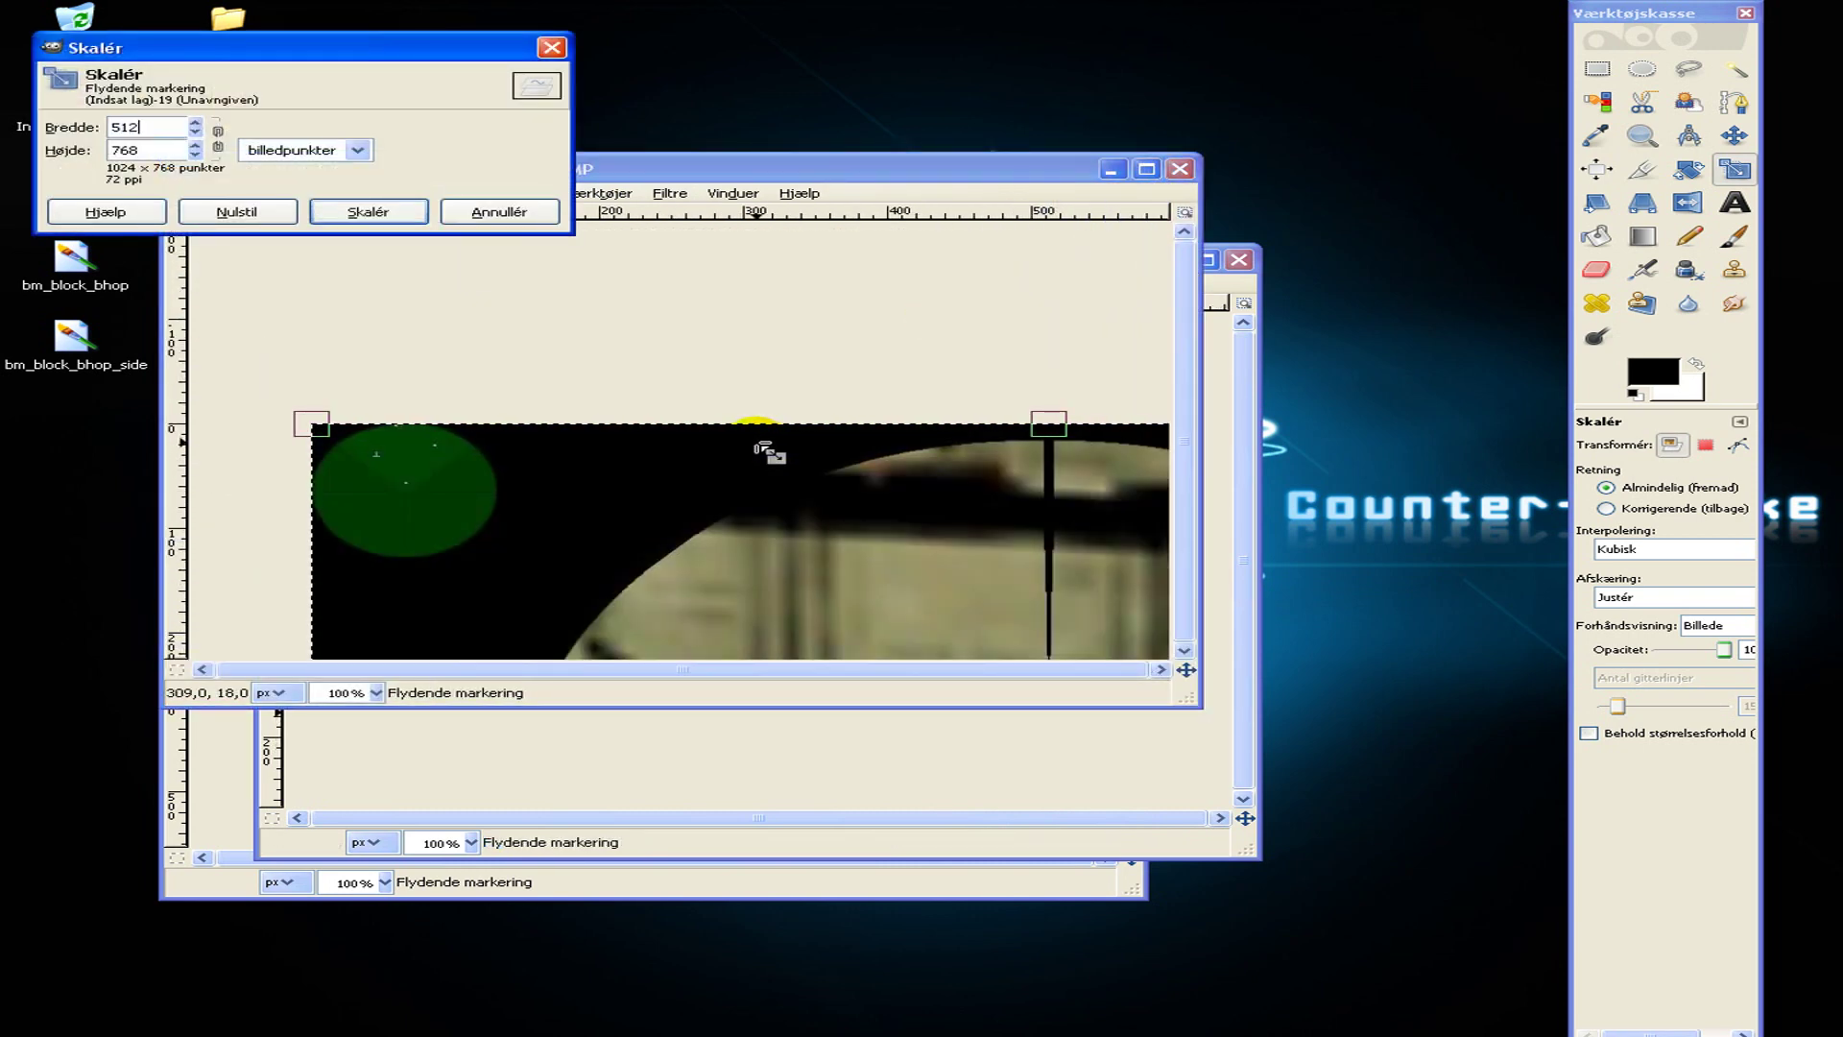
pyautogui.press('Tab')
pyautogui.press('Tab')
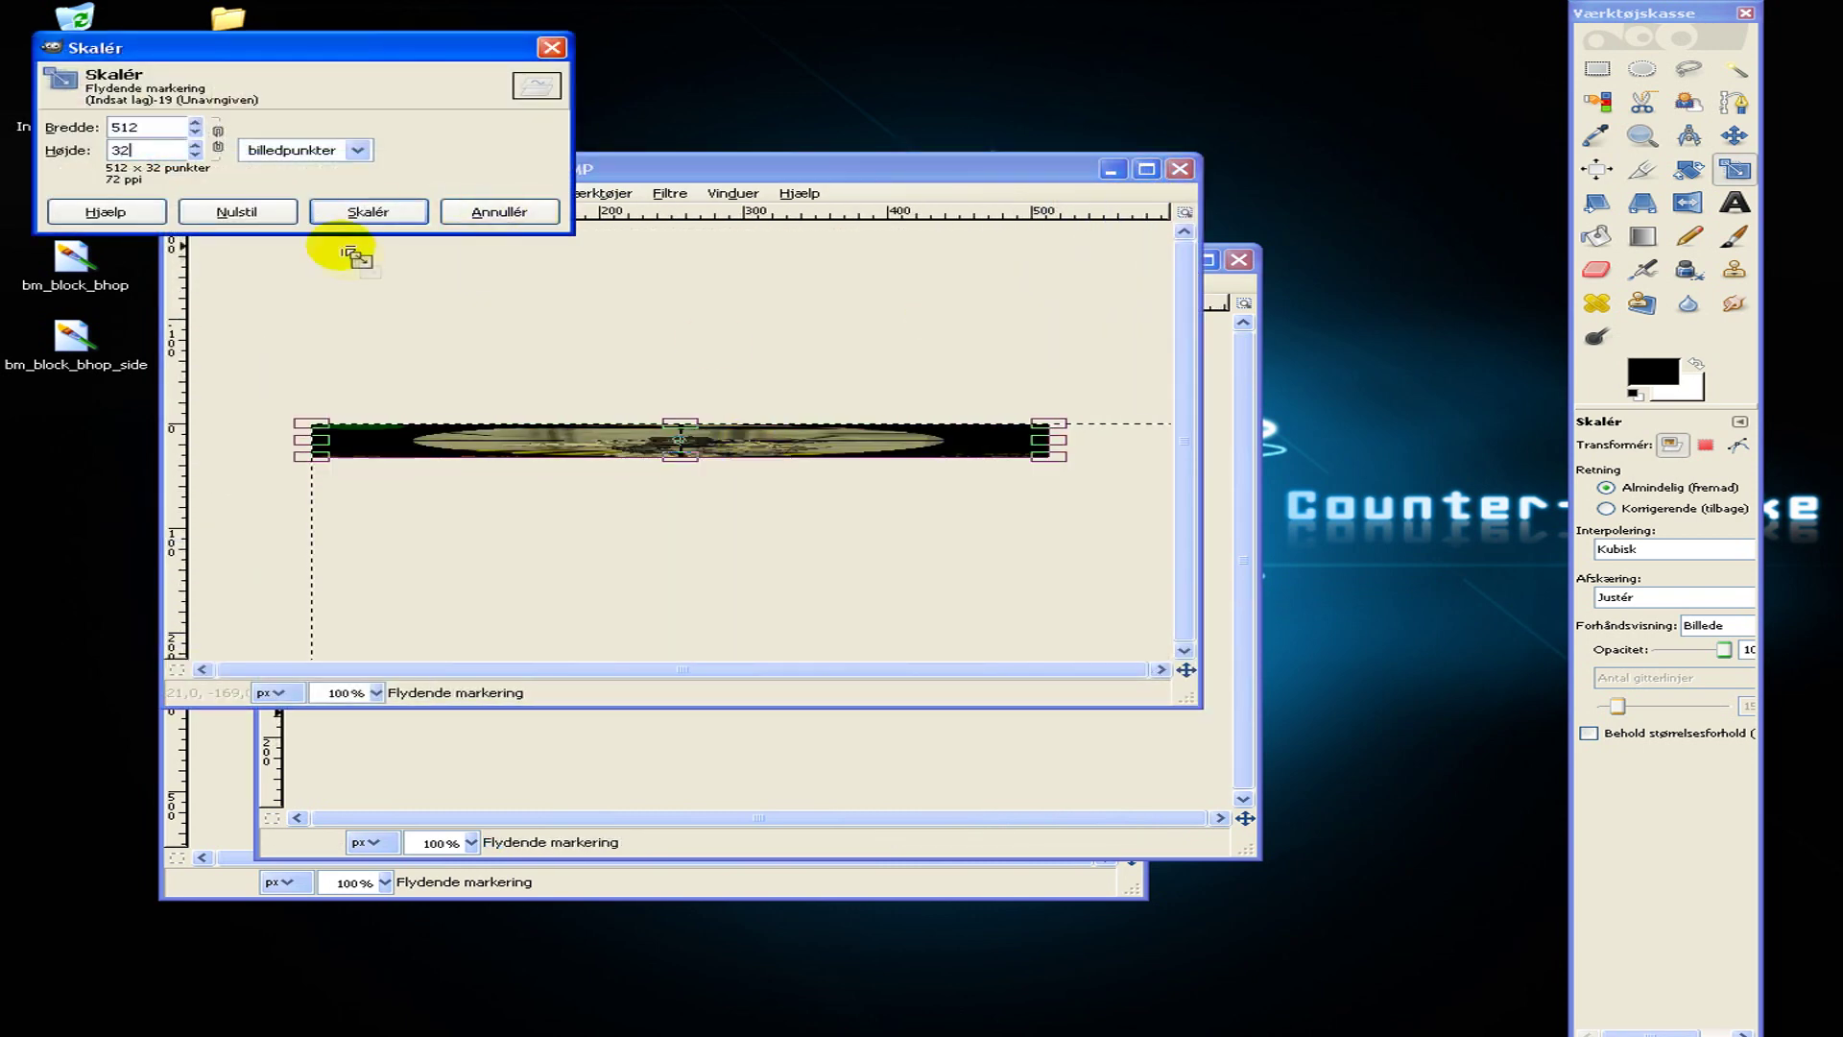
pyautogui.click(367, 211)
# Convert the 512×32 image to indexed colour.
pyautogui.click(410, 193)
pyautogui.moveTo(452, 236)
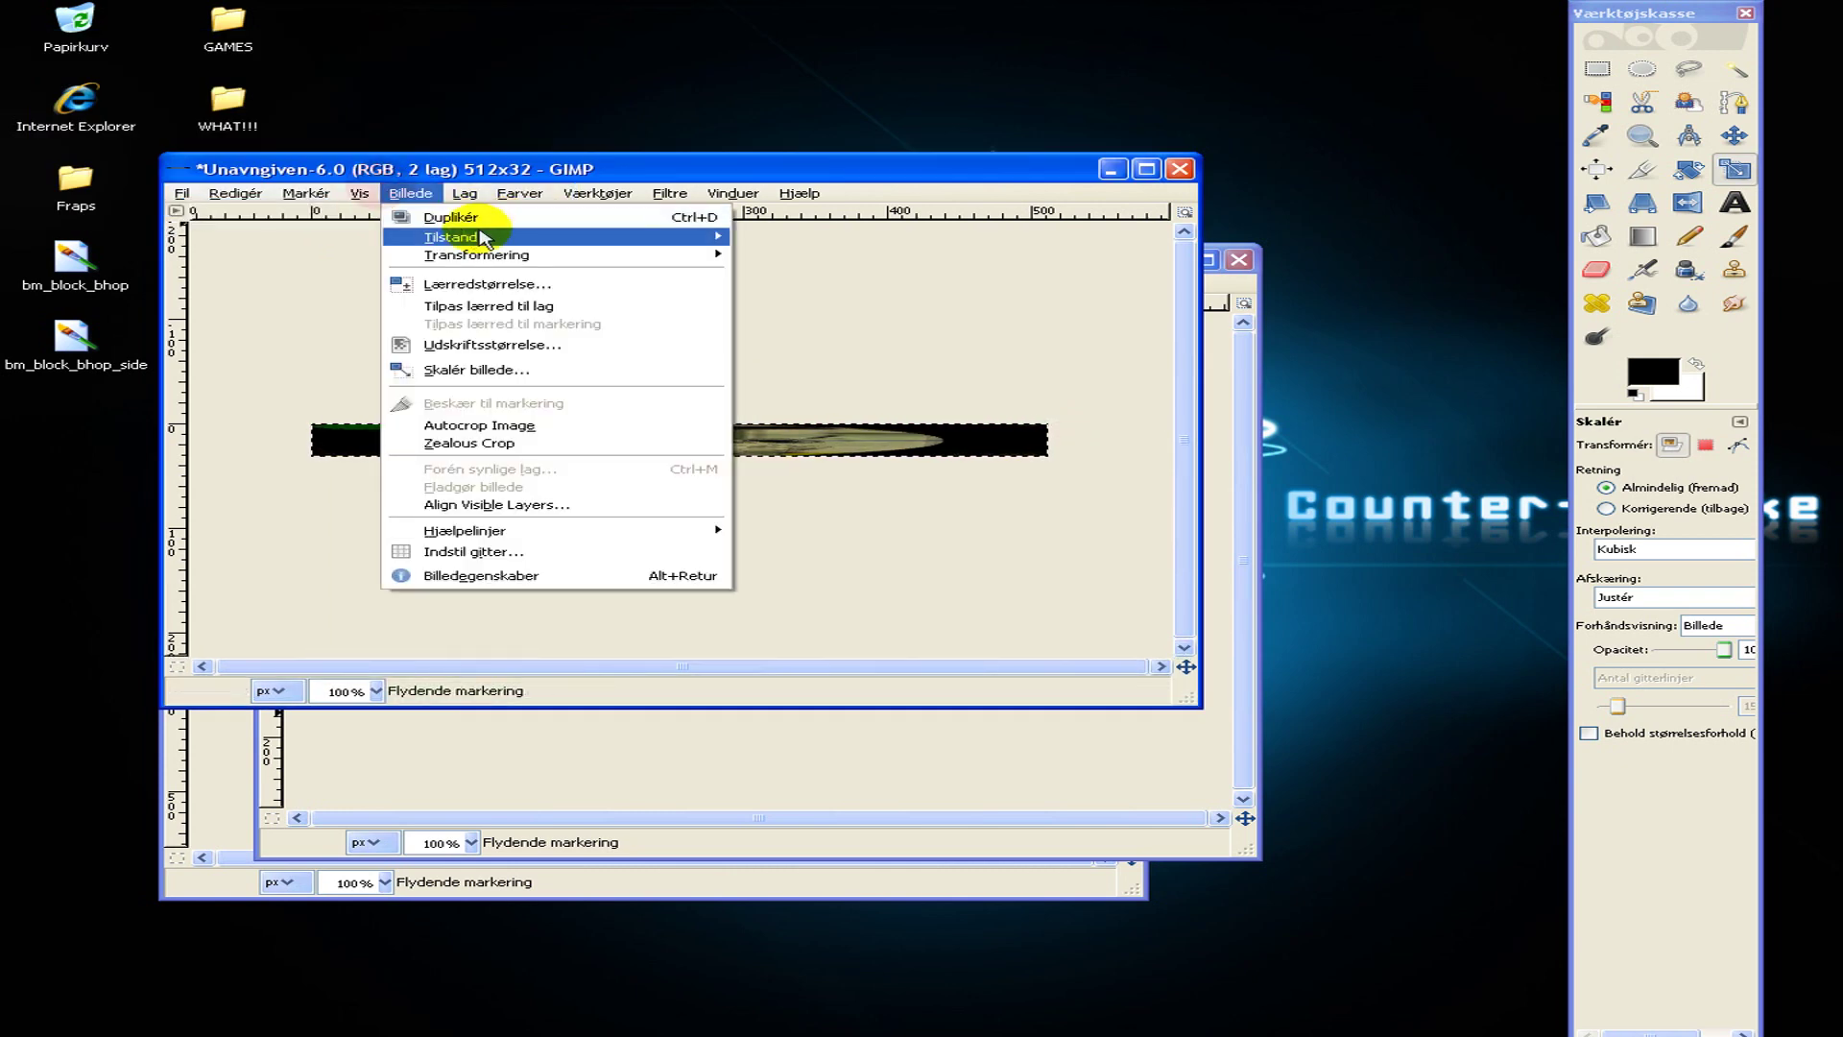
pyautogui.click(806, 282)
pyautogui.click(538, 576)
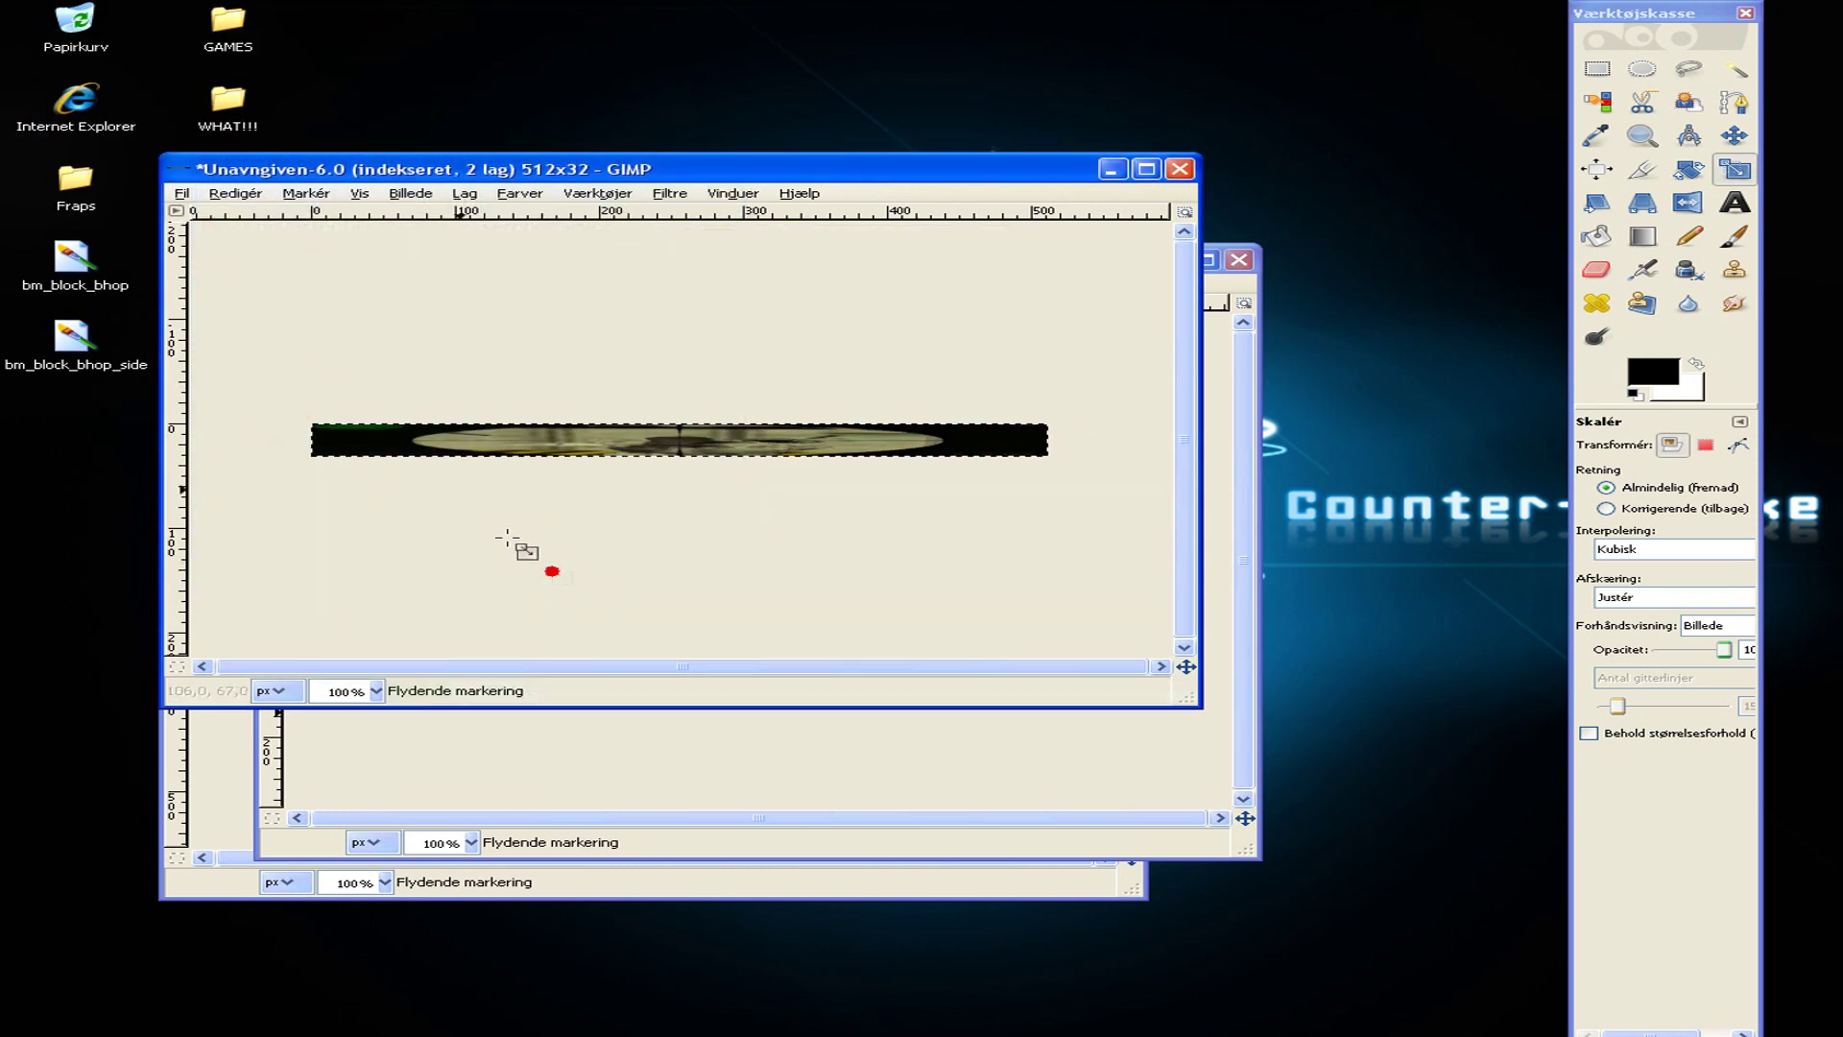
# Save the 512×32 strip as bm_block_bhop_large.bmp, exported as a flattened BMP.
pyautogui.click(182, 194)
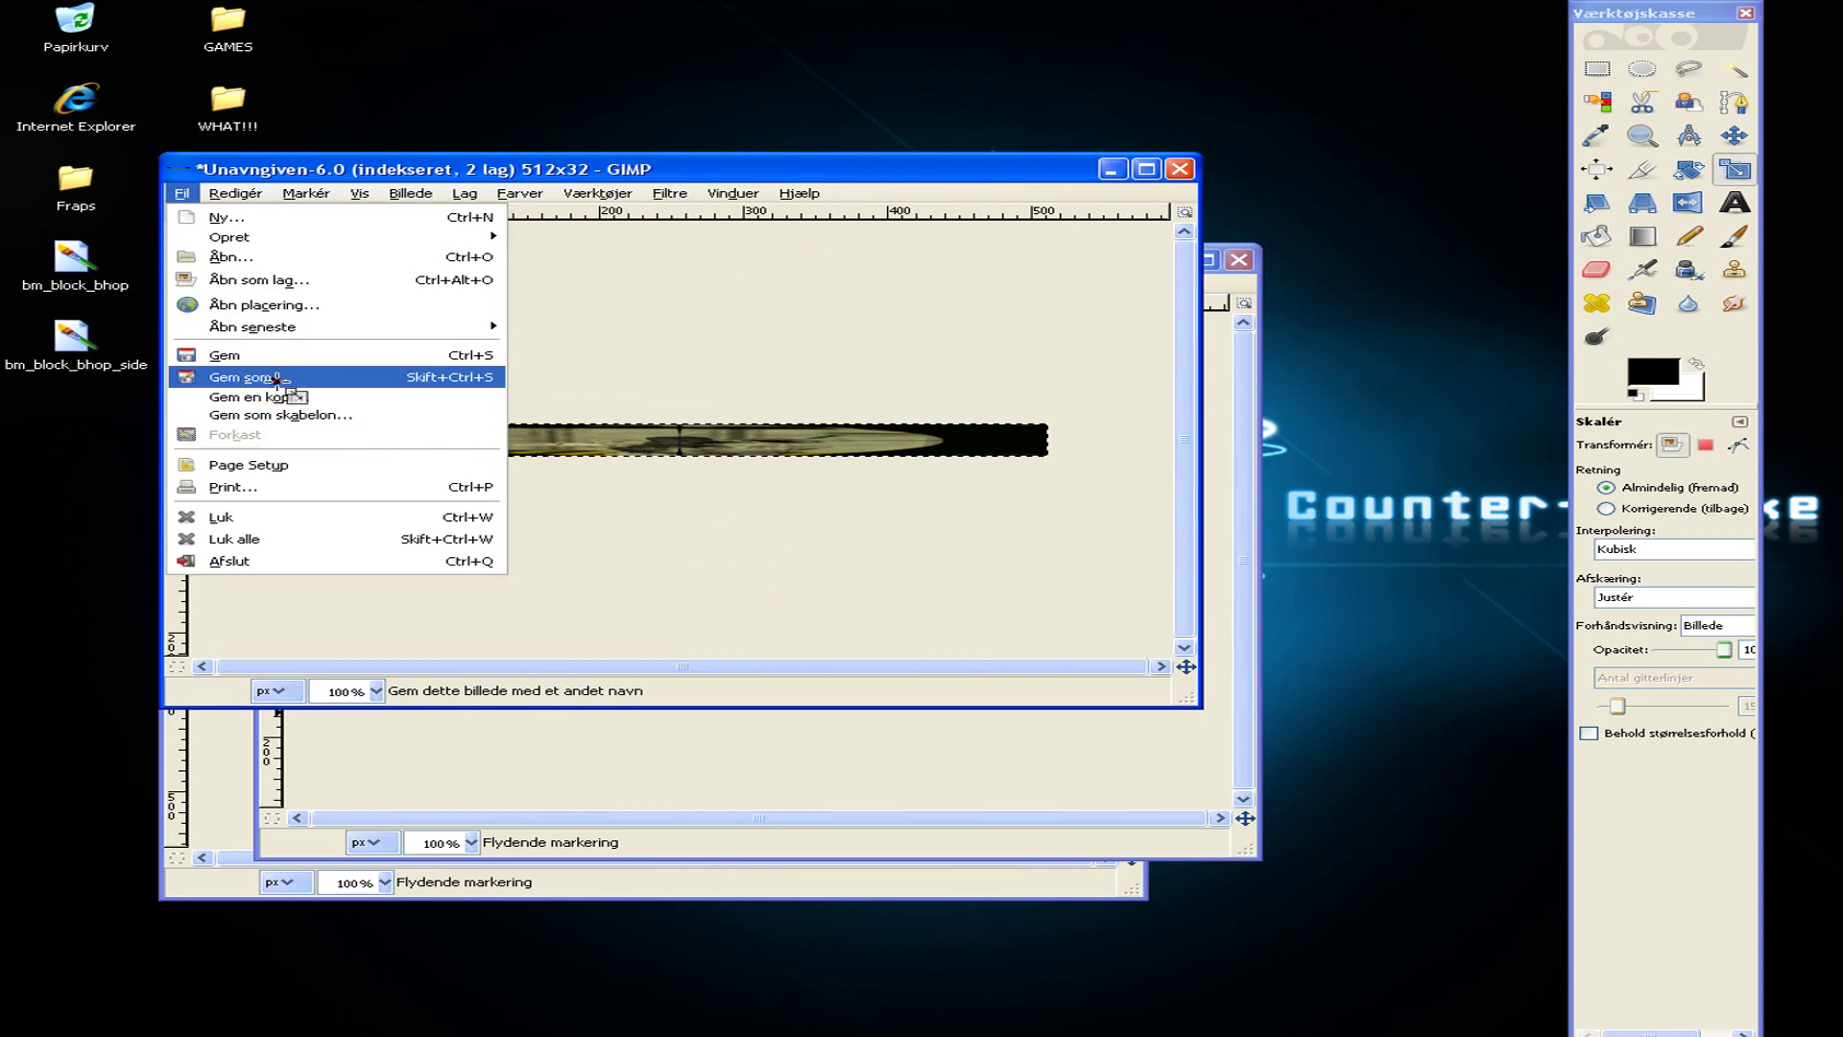
pyautogui.click(278, 378)
pyautogui.click(869, 693)
pyautogui.click(895, 468)
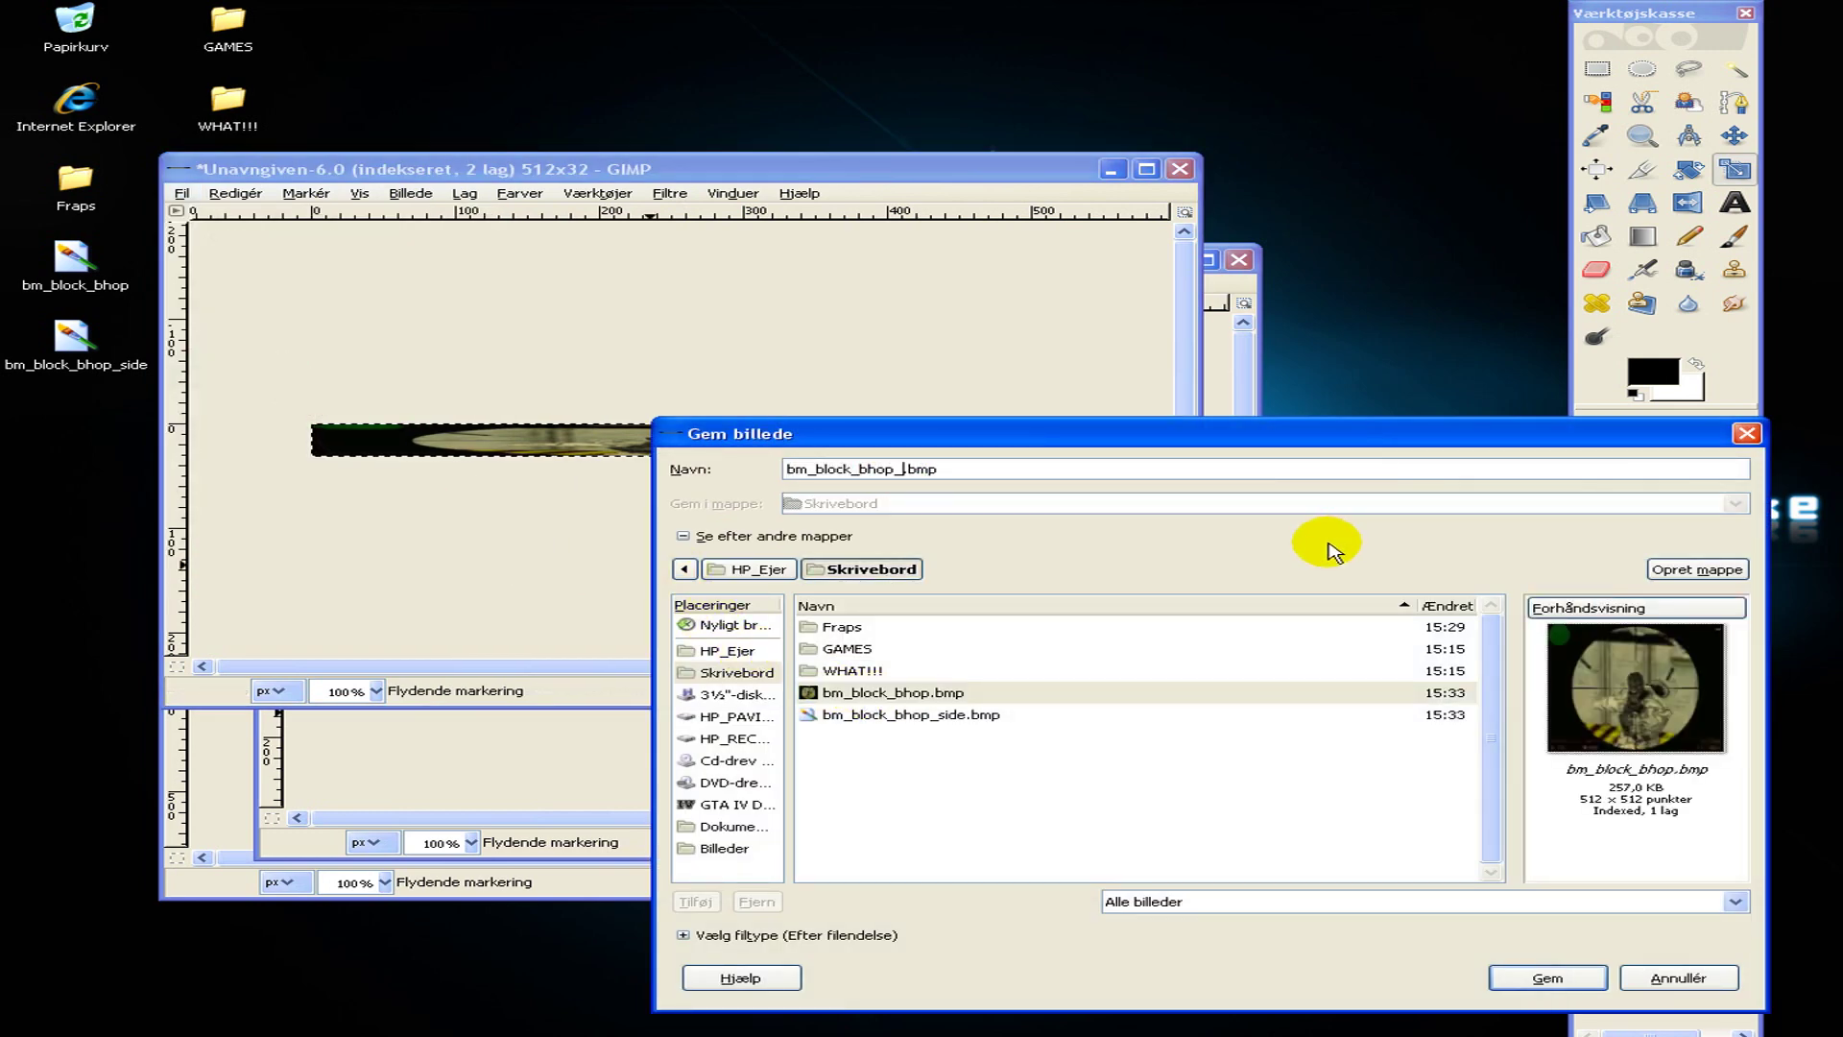
pyautogui.write('_')
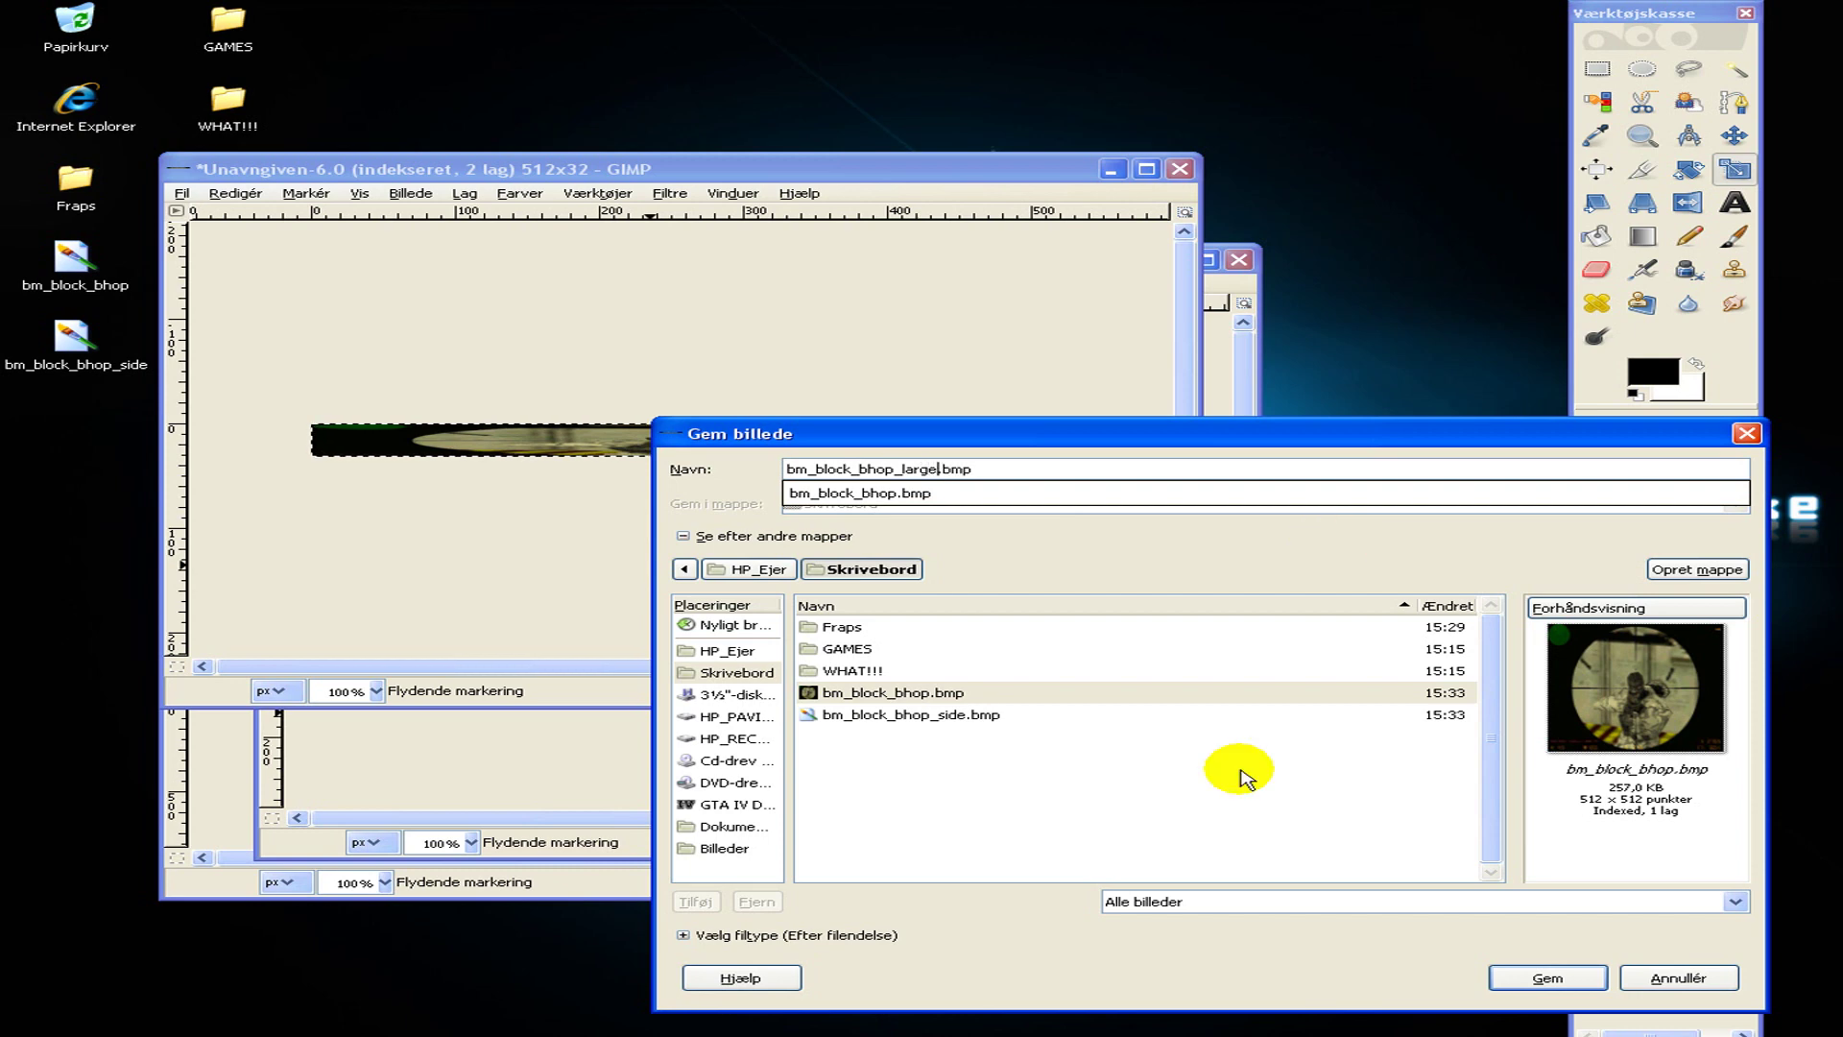
pyautogui.click(1546, 977)
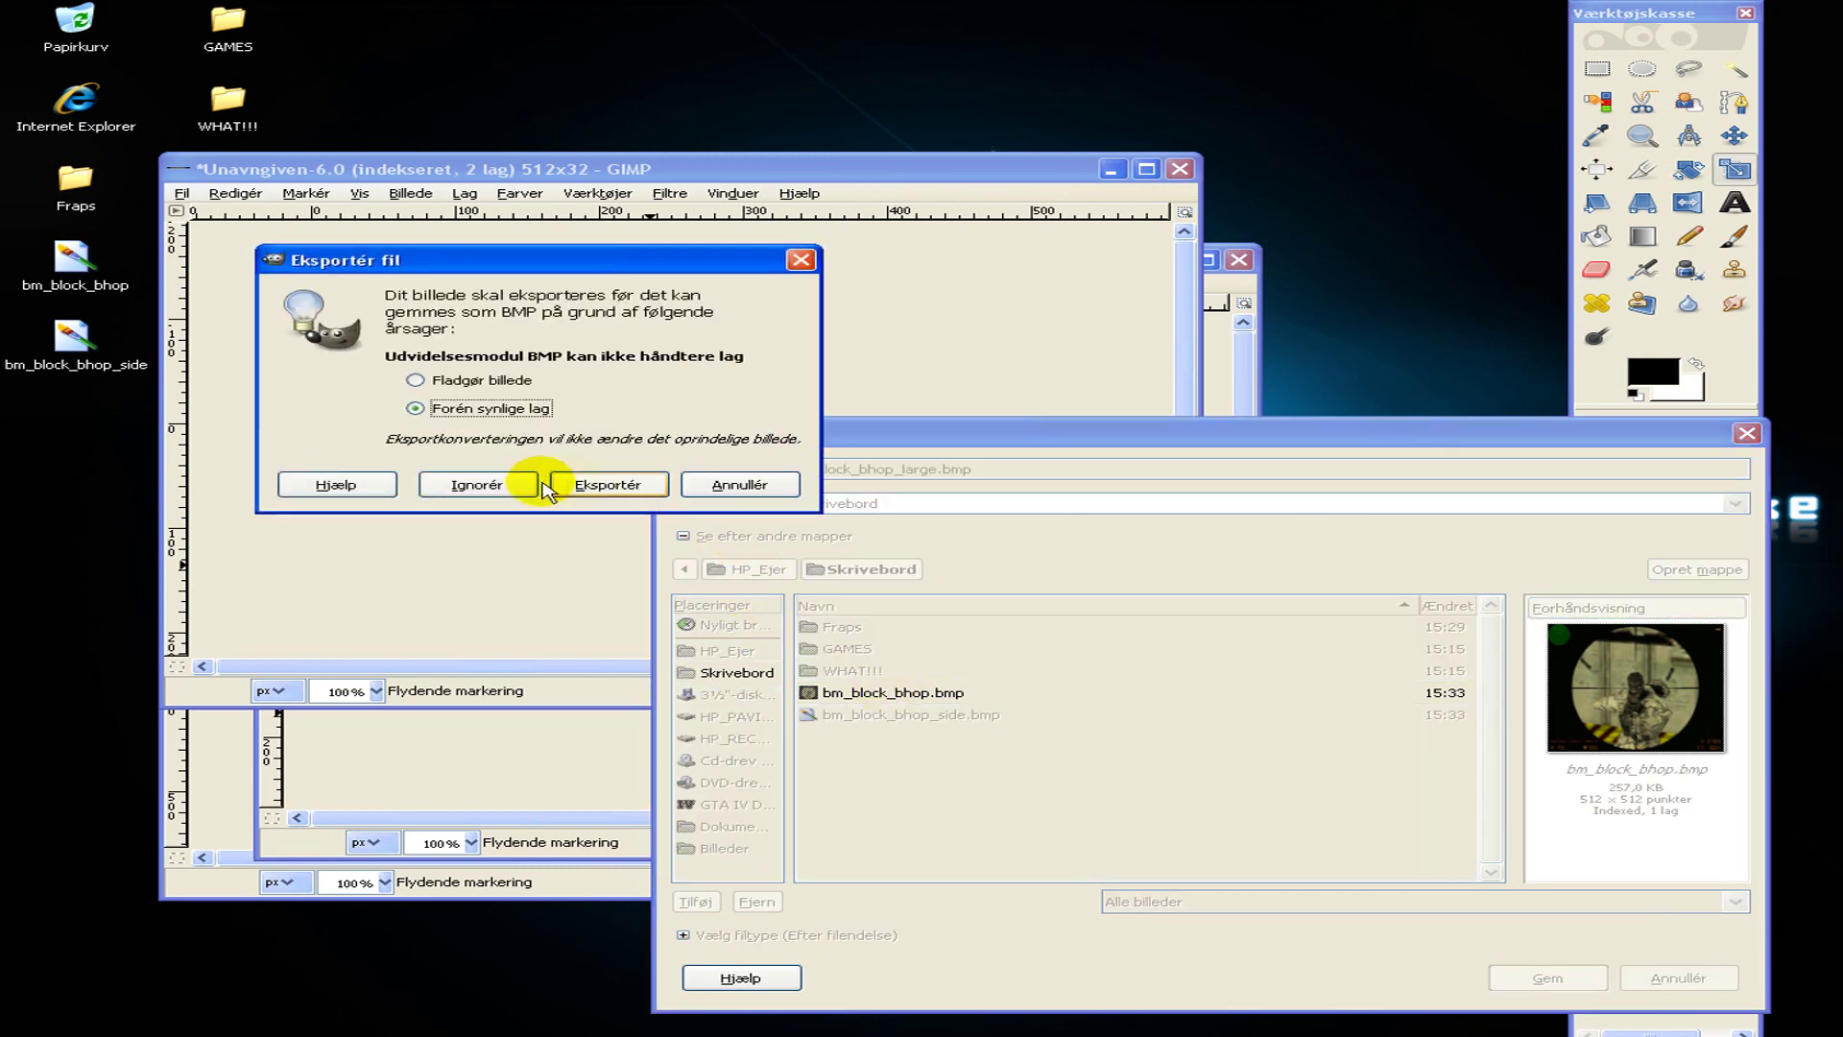
pyautogui.click(552, 485)
pyautogui.click(287, 173)
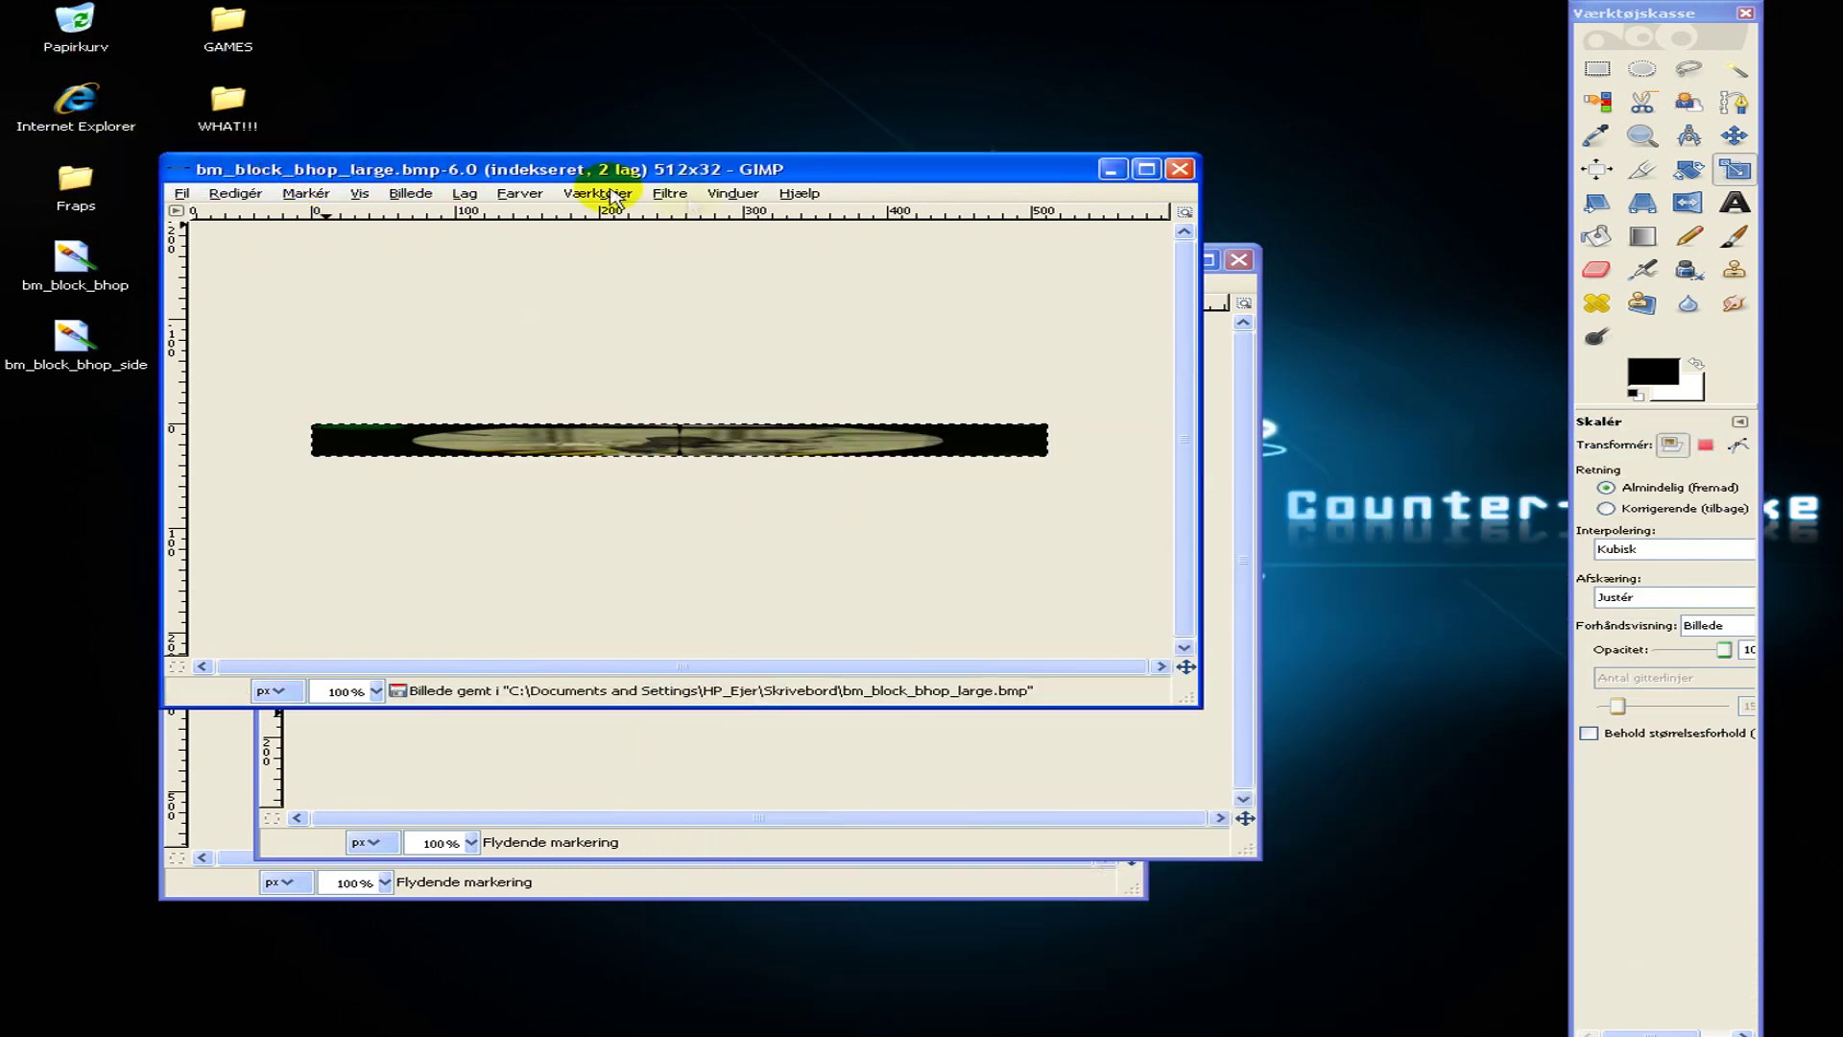
# Close the three bm_block_bhop images and exit GIMP.
pyautogui.click(1179, 170)
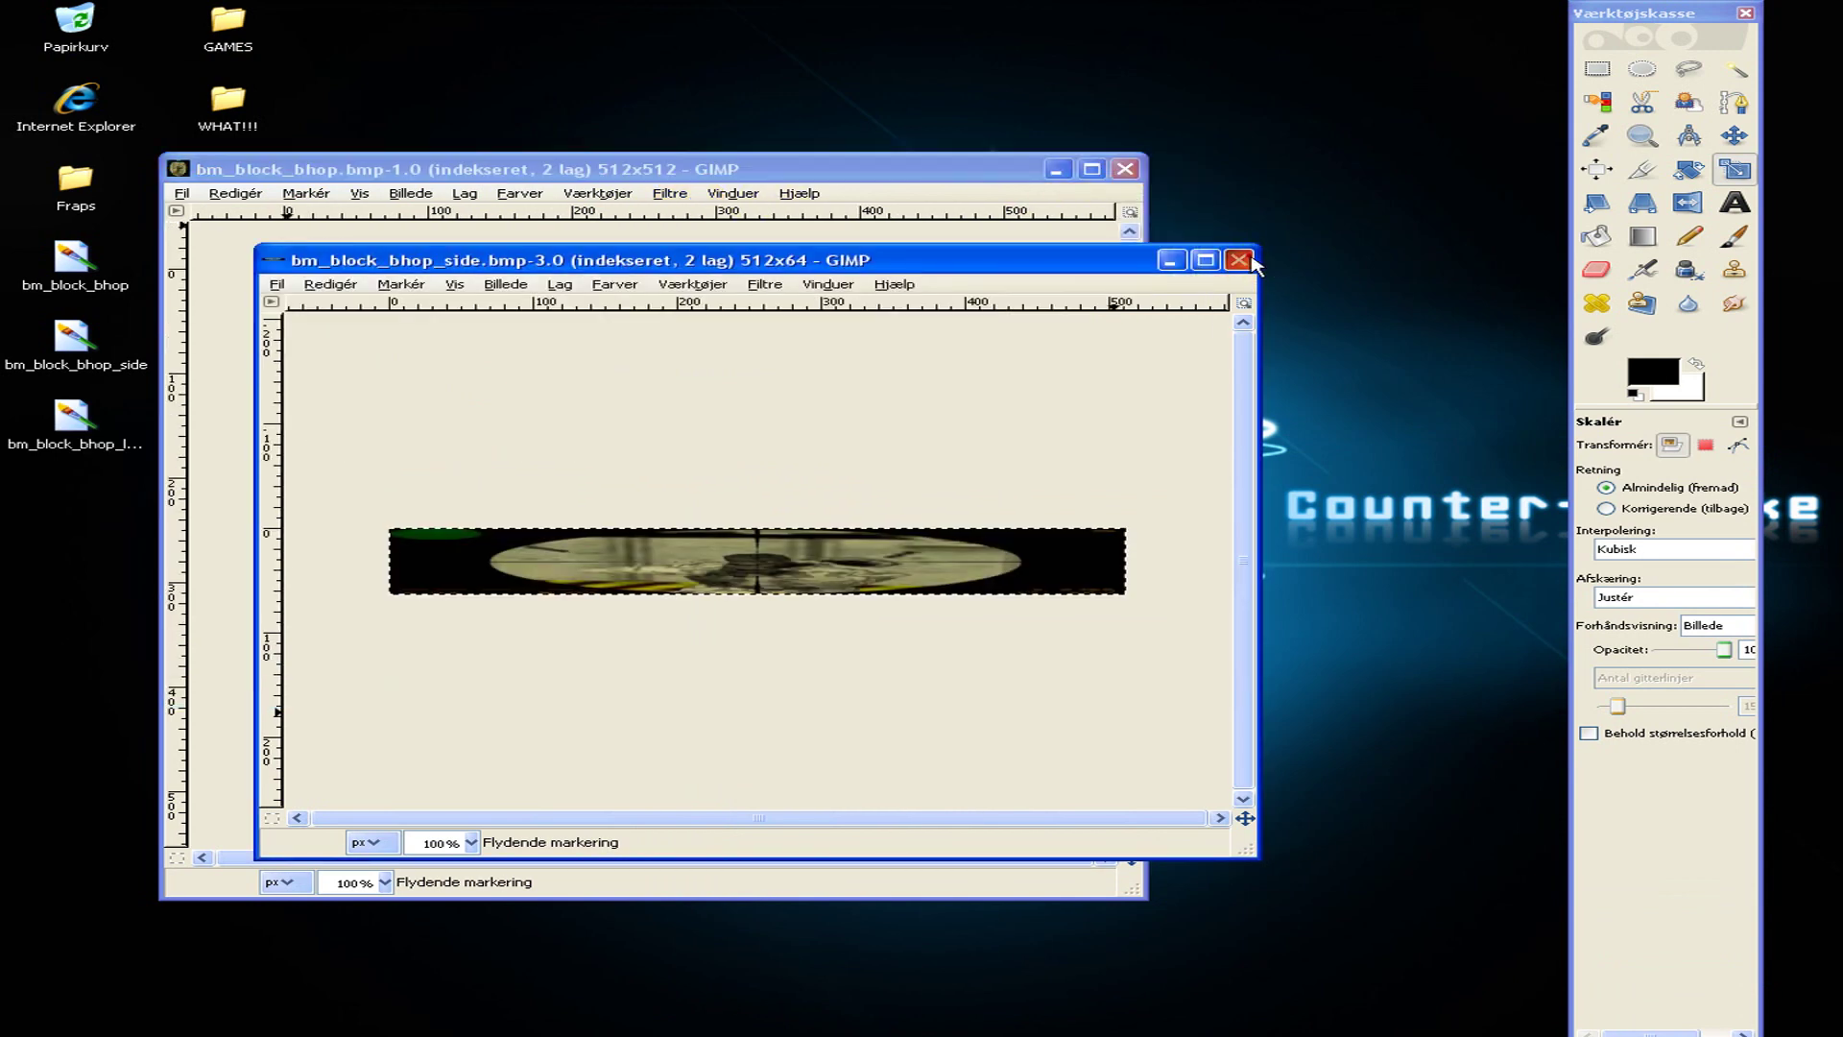
pyautogui.click(1238, 260)
pyautogui.click(1125, 170)
pyautogui.click(815, 171)
# Move the three texture files down the desktop and launch Jed's Half-Life Model Viewer.
pyautogui.moveTo(254, 274)
pyautogui.mouseDown()
pyautogui.moveTo(7, 471)
pyautogui.moveTo(372, 665)
pyautogui.moveTo(375, 736)
pyautogui.mouseUp()
pyautogui.click(749, 747)
pyautogui.click(701, 443)
pyautogui.moveTo(587, 42); pyautogui.dragTo(1458, 38)
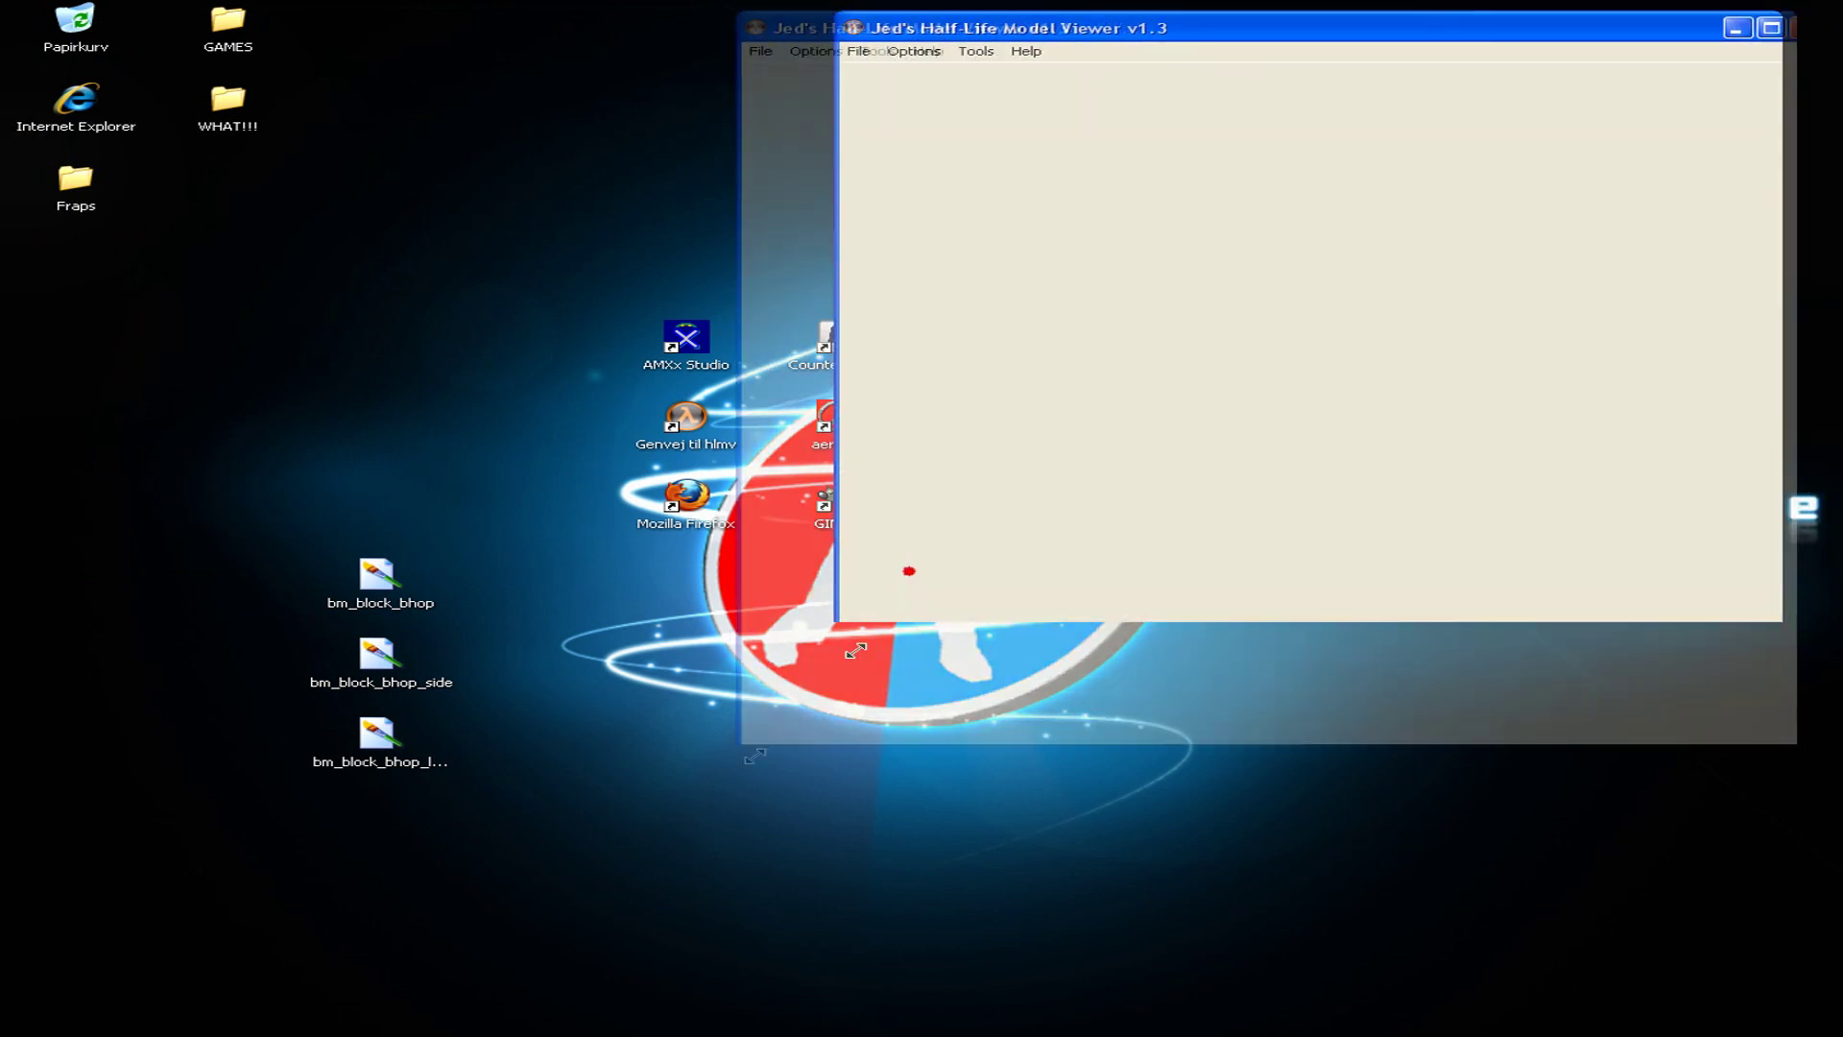
# Load the THE_BLOCK_YOU_NEED model and import bm_block_bhop as its top texture.
pyautogui.moveTo(910, 572); pyautogui.dragTo(506, 962)
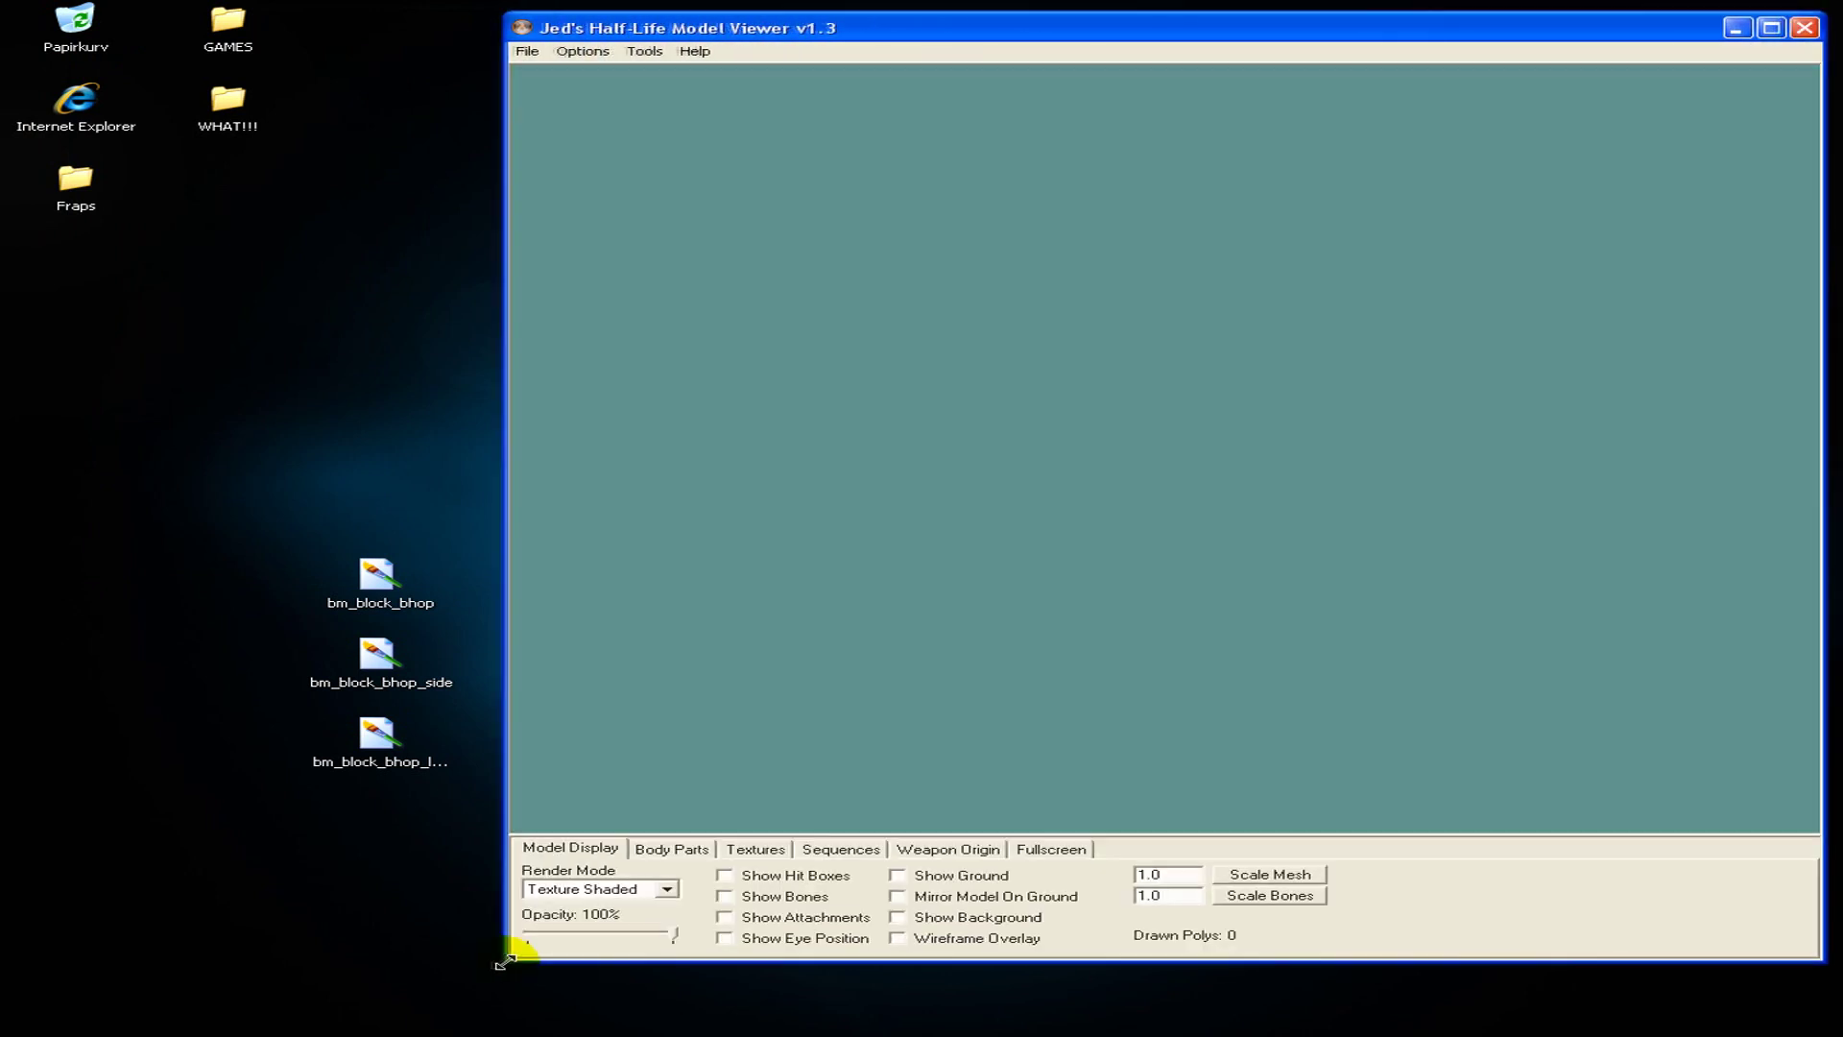
pyautogui.click(538, 55)
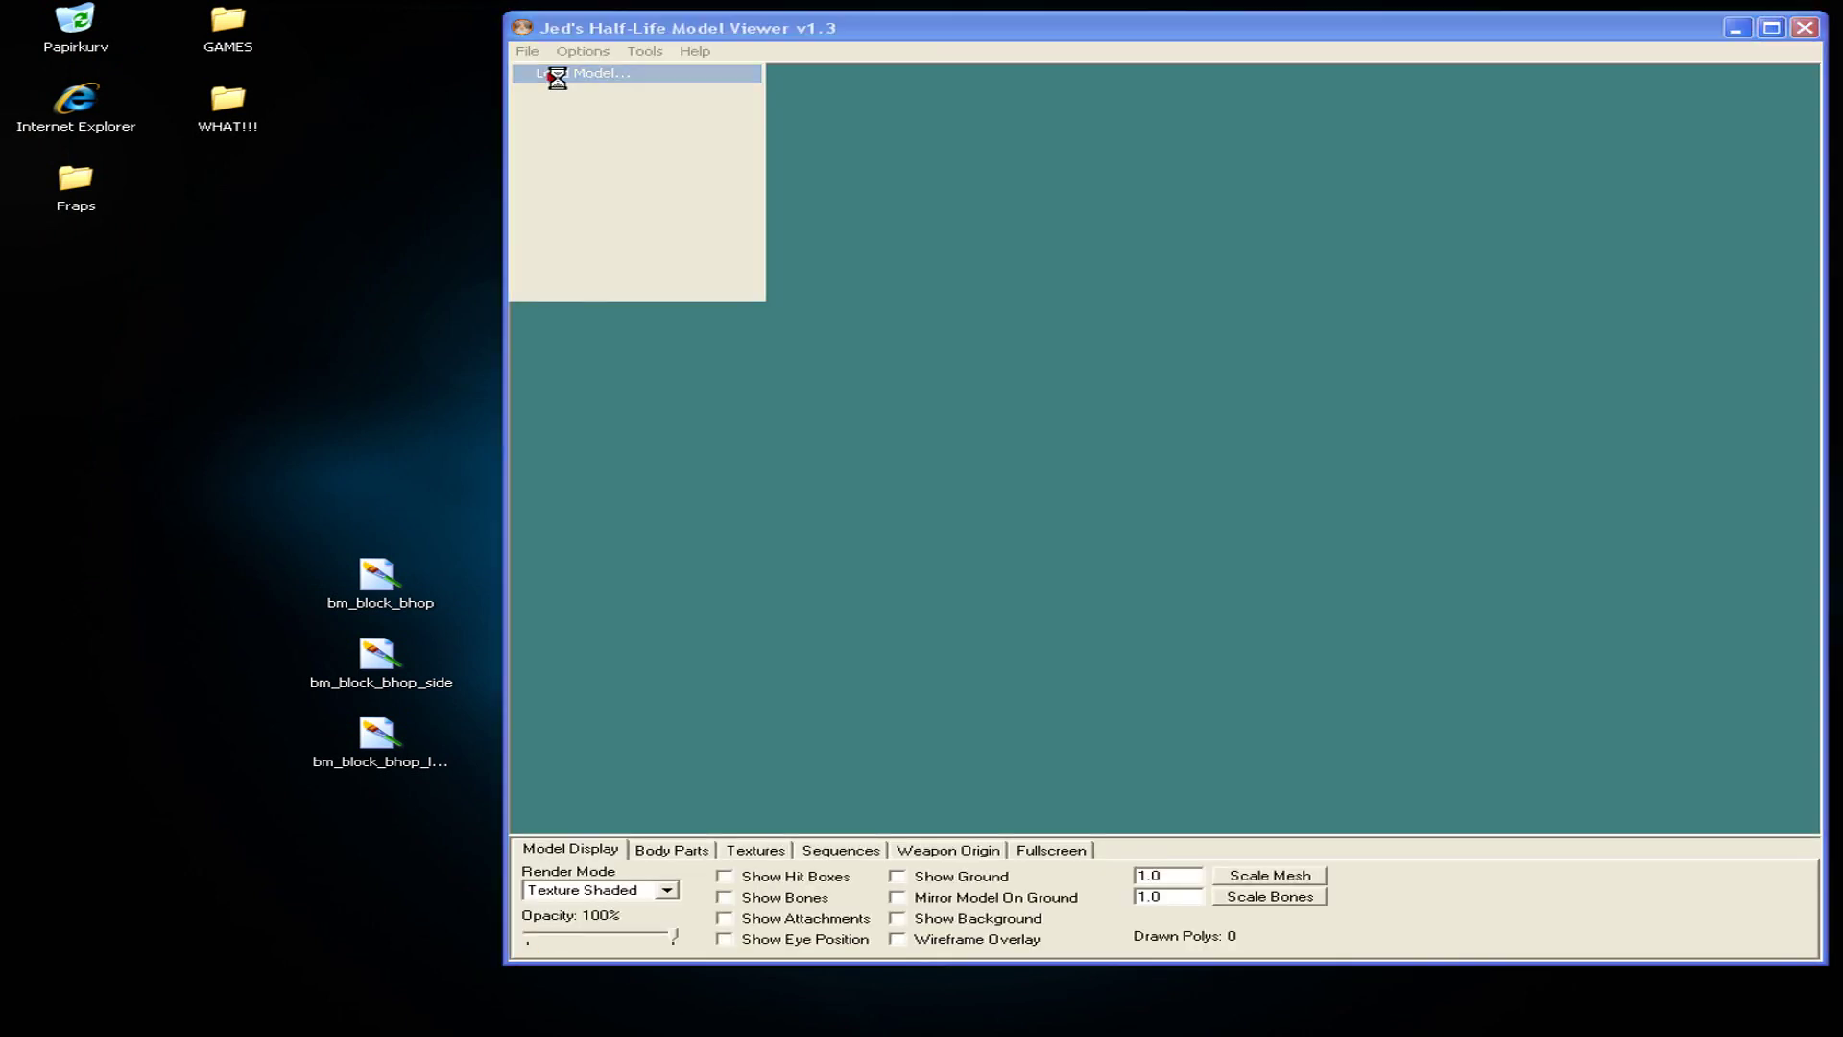
pyautogui.click(805, 252)
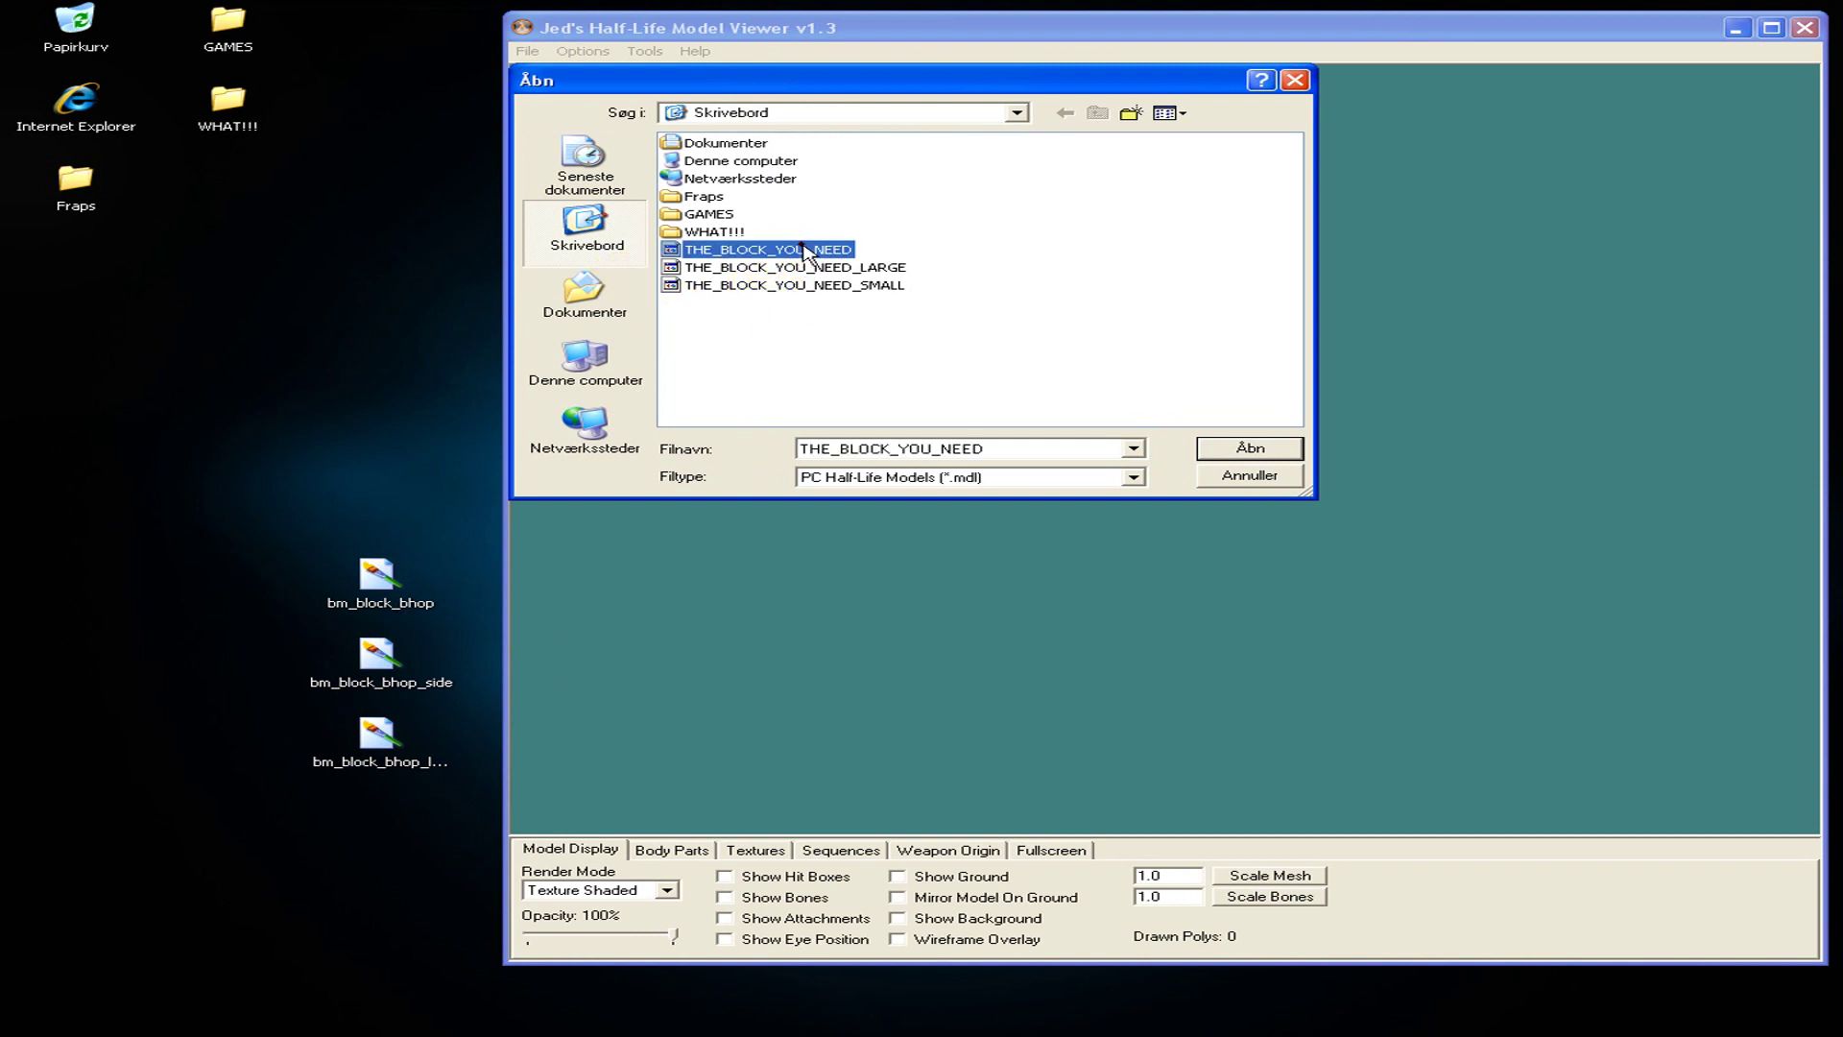
pyautogui.doubleClick(664, 252)
pyautogui.click(754, 851)
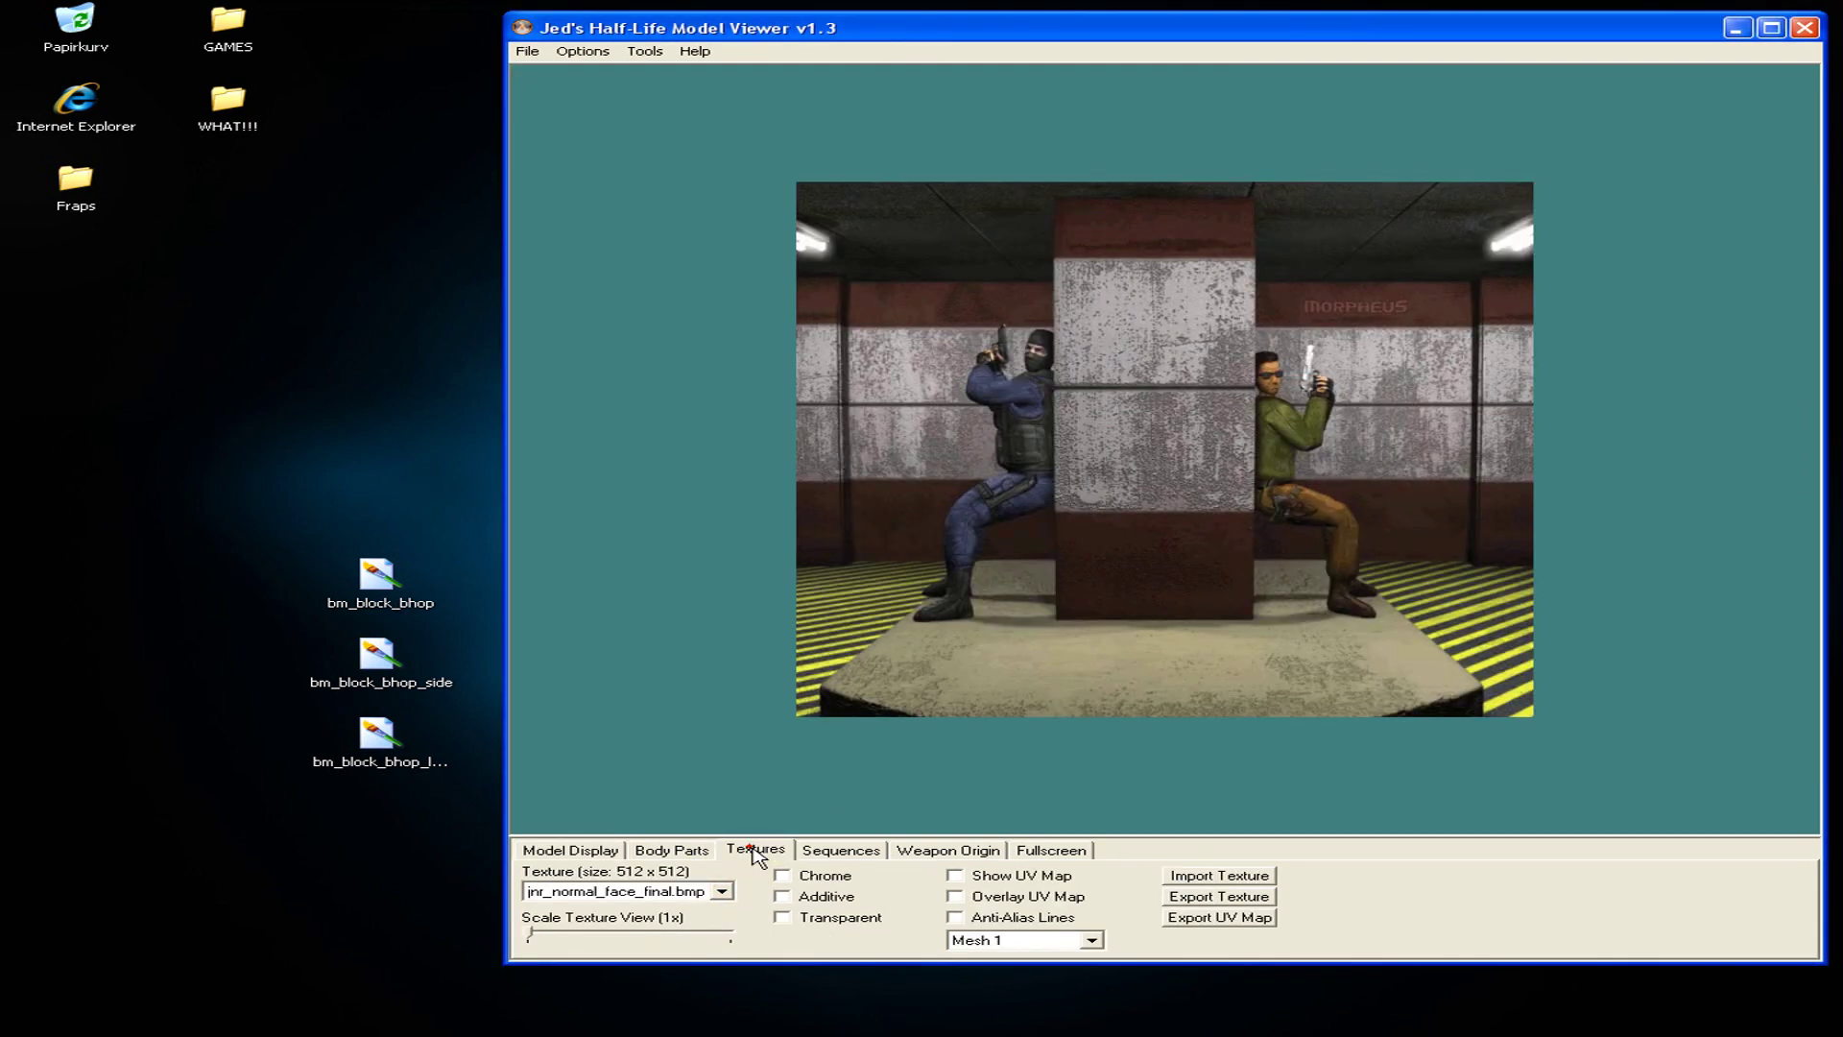
pyautogui.click(1215, 872)
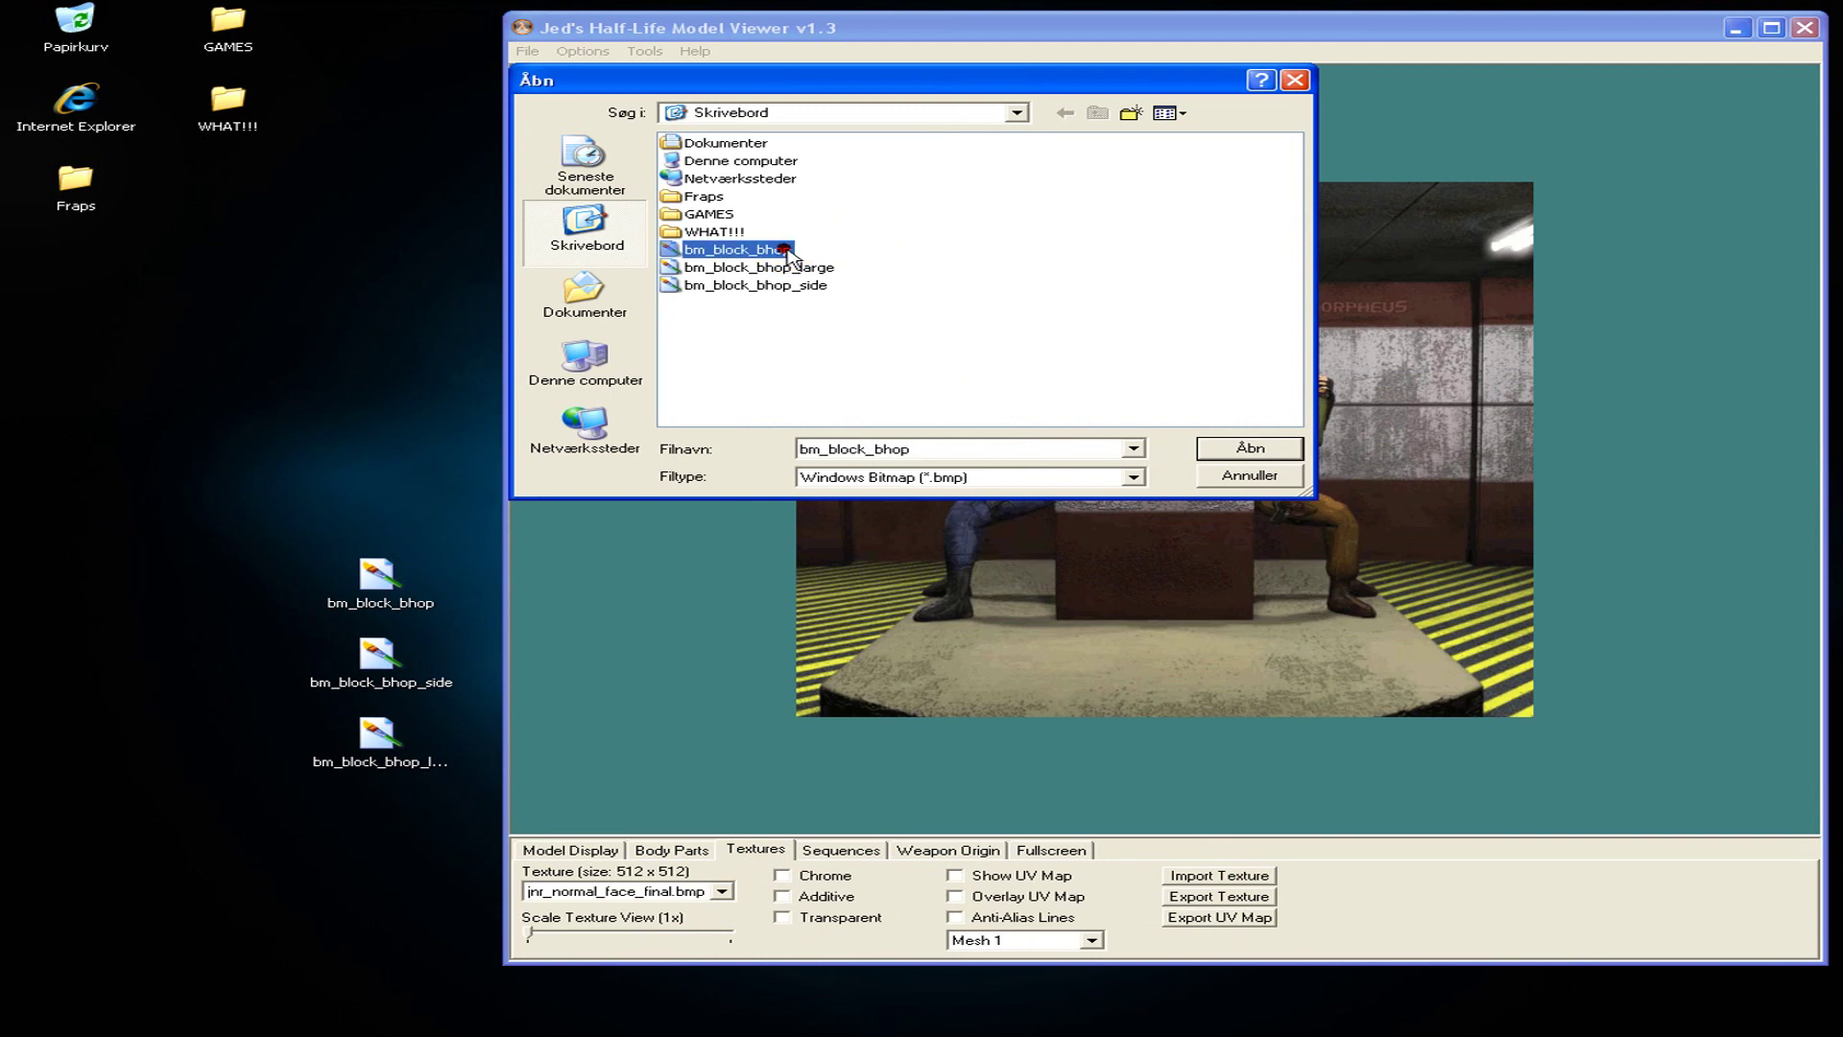
pyautogui.doubleClick(785, 252)
# Replace the model's side texture with bm_block_bhop_side and rotate to check it.
pyautogui.click(715, 891)
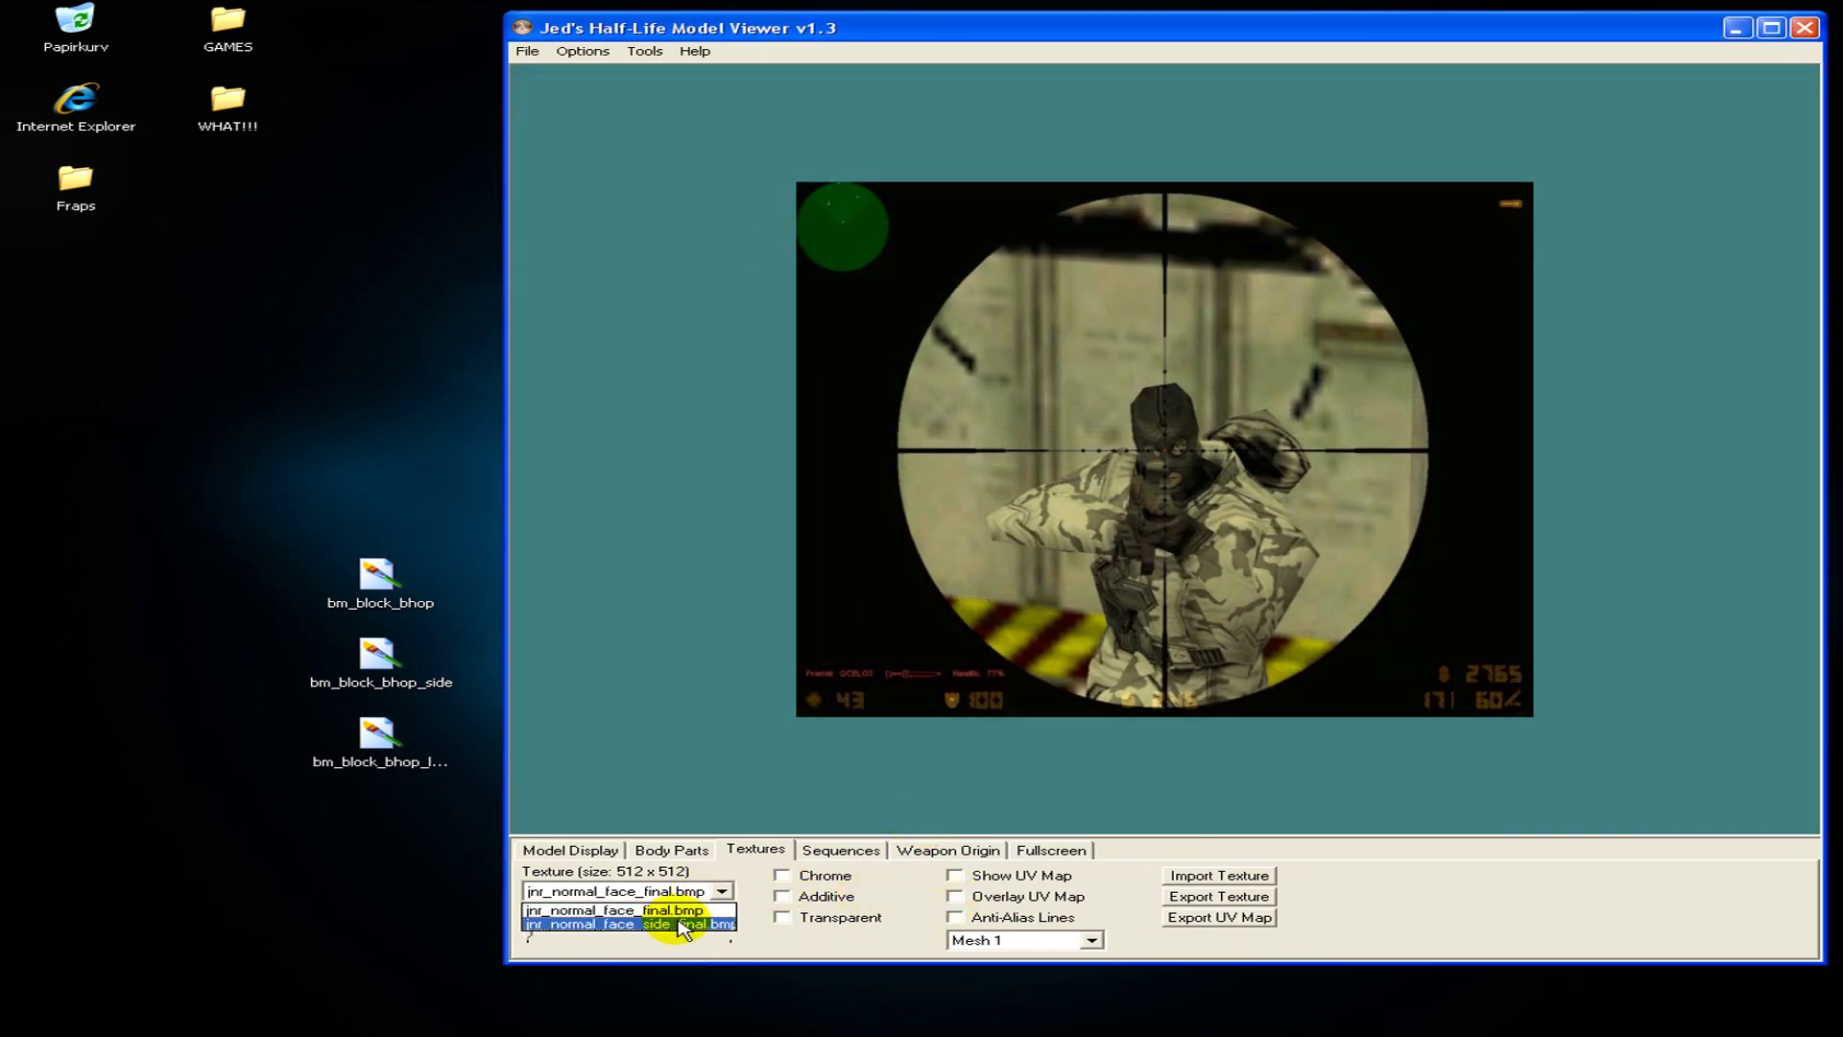
pyautogui.click(679, 925)
pyautogui.click(1219, 874)
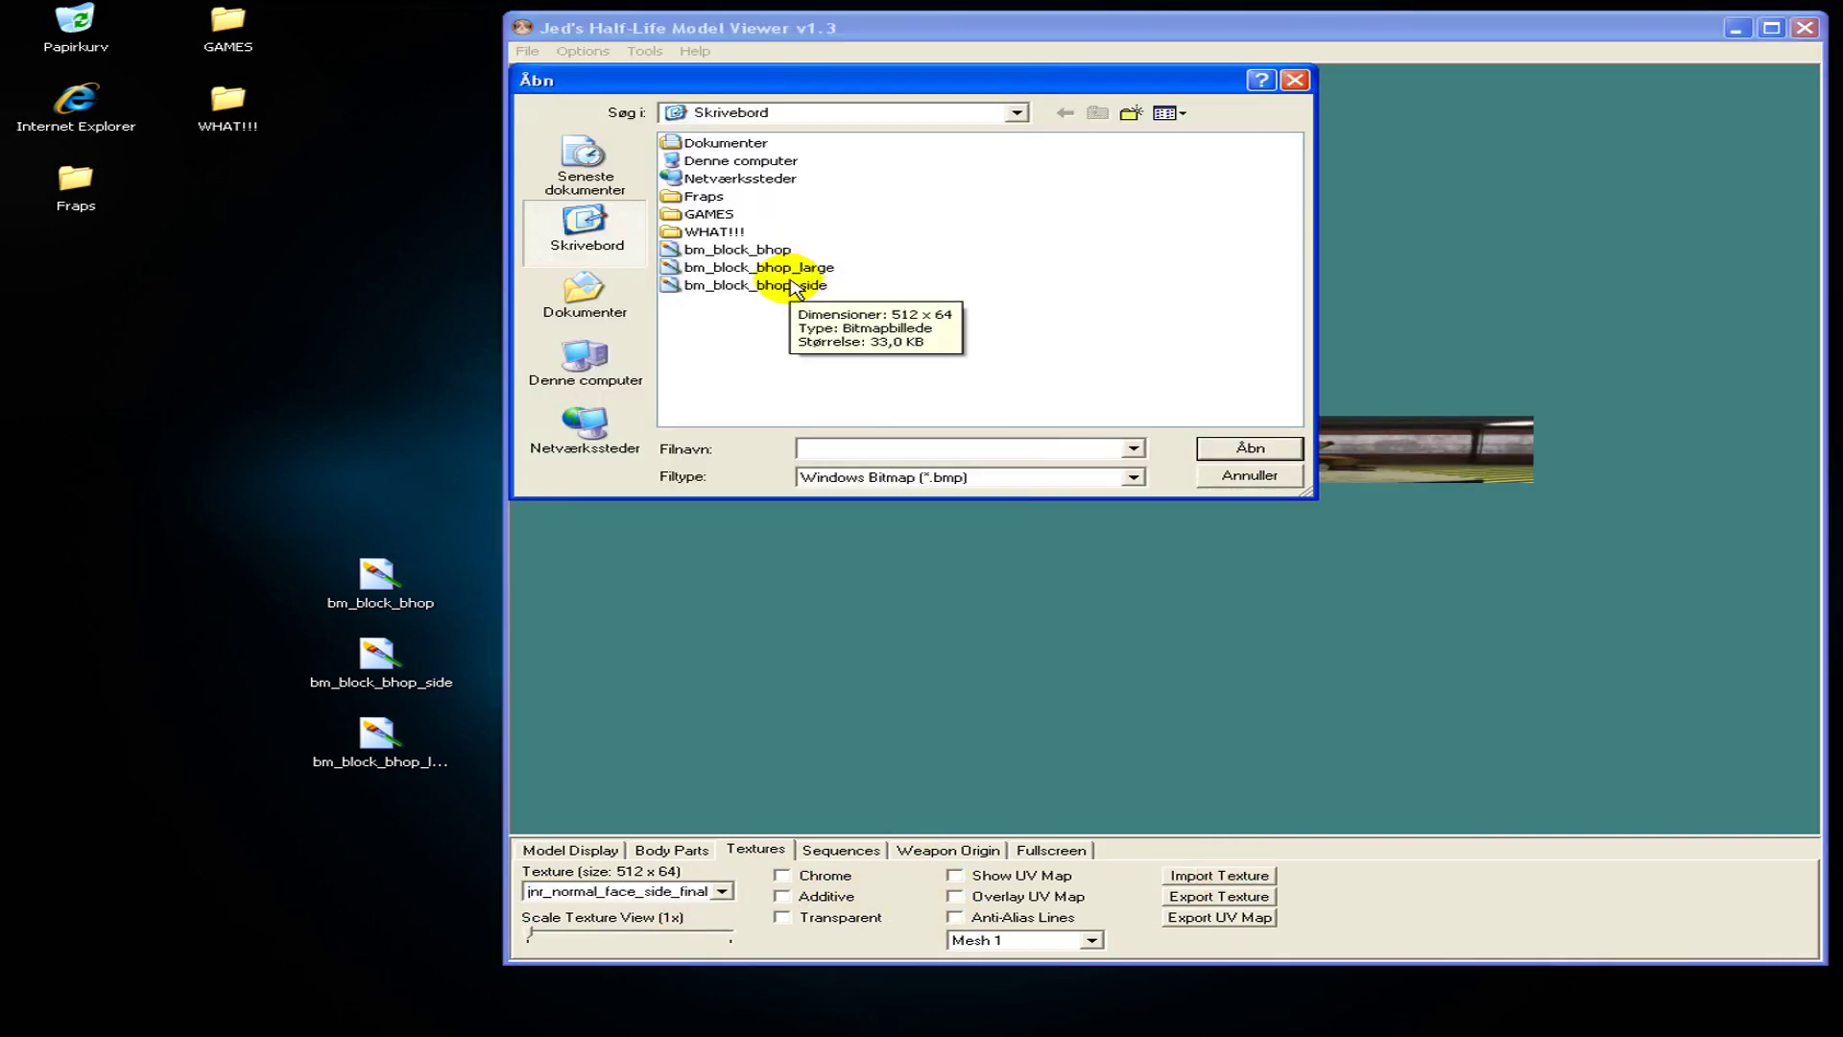
pyautogui.doubleClick(790, 285)
pyautogui.click(571, 850)
pyautogui.moveTo(691, 753)
pyautogui.mouseDown()
pyautogui.moveTo(1028, 492)
pyautogui.moveTo(998, 452)
pyautogui.mouseUp()
# Save the textured model to the desktop as bm_block_bhop.
pyautogui.click(528, 51)
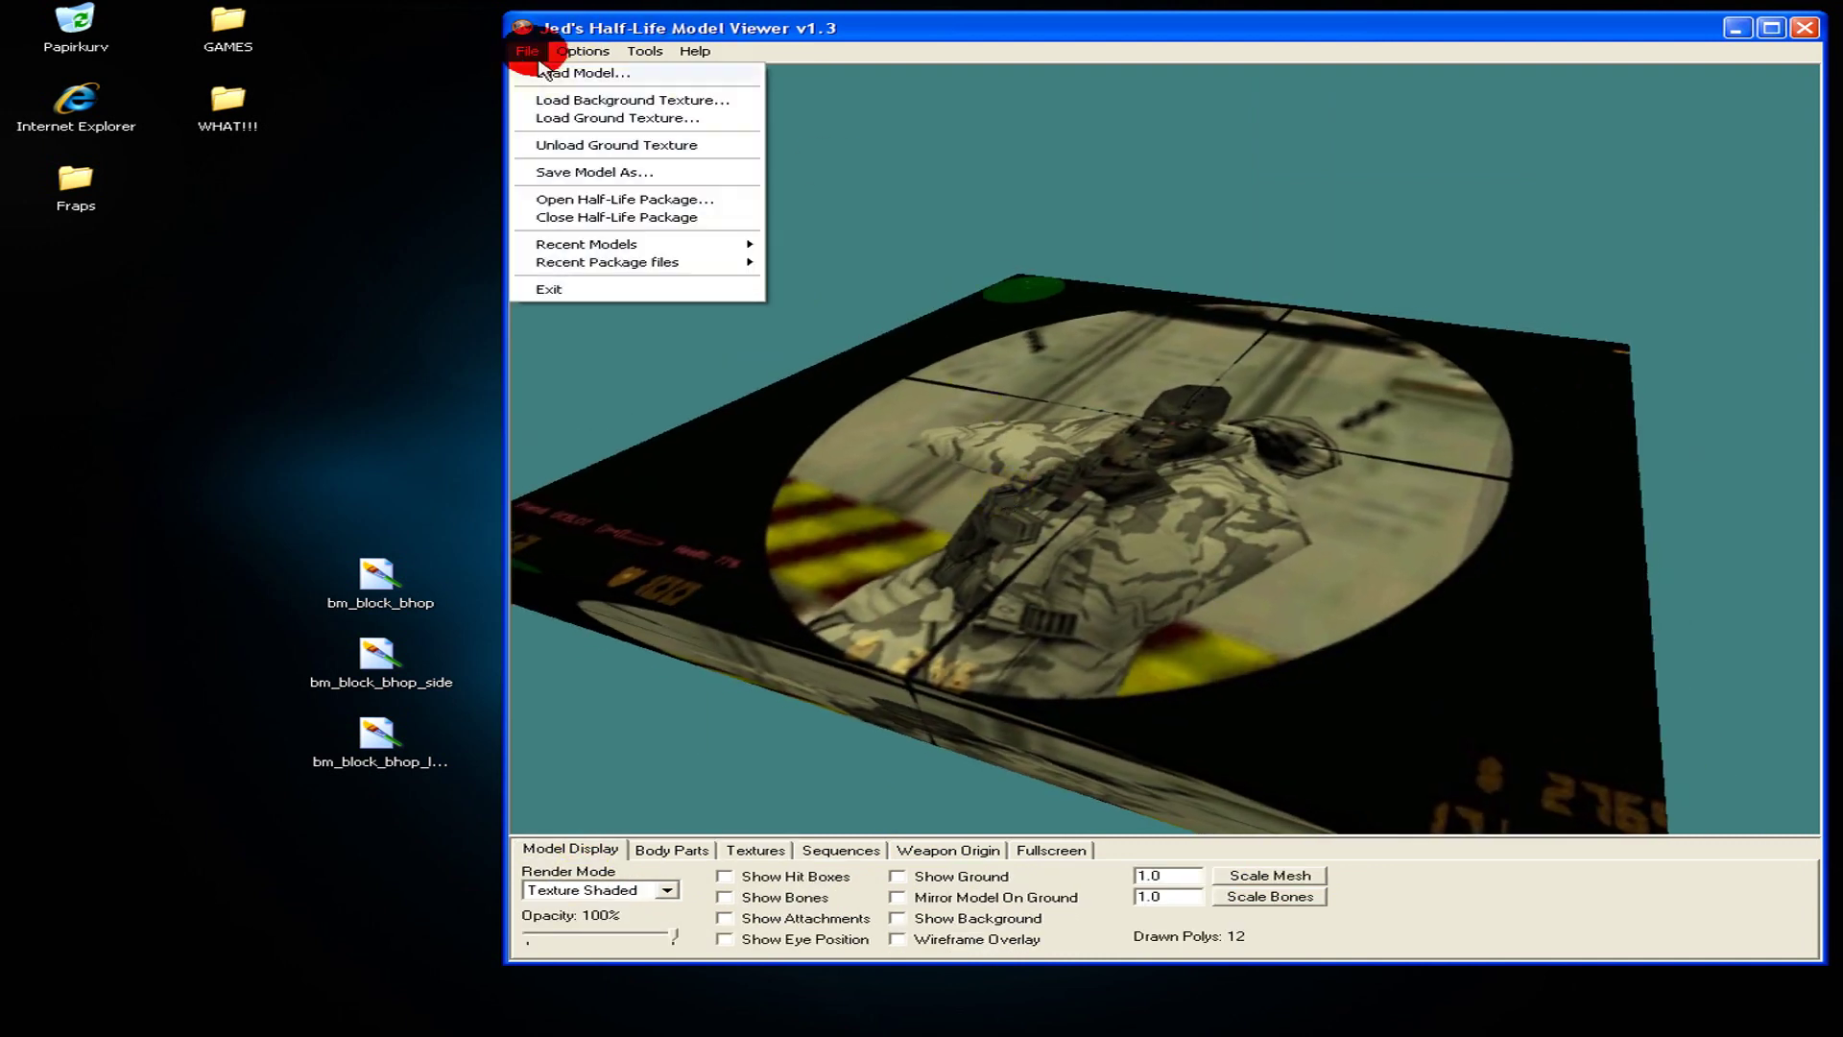
pyautogui.click(576, 172)
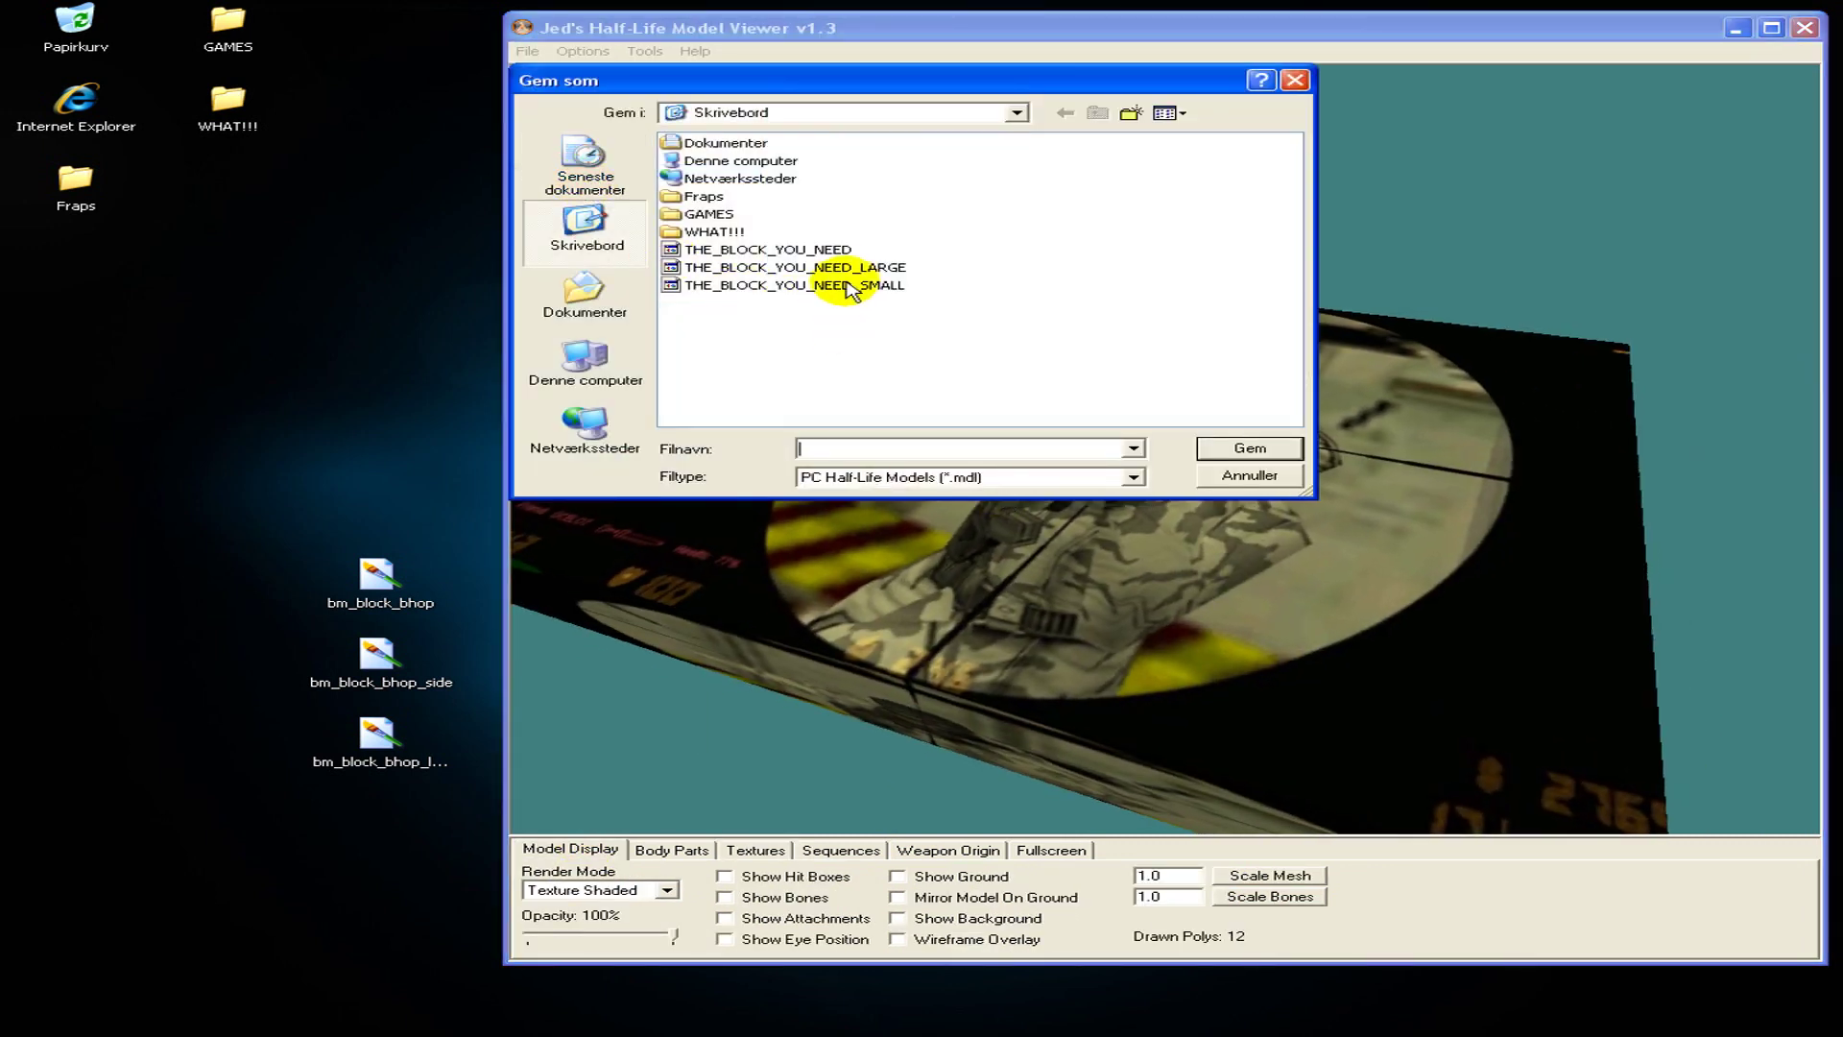
pyautogui.write('bm_block_bhop')
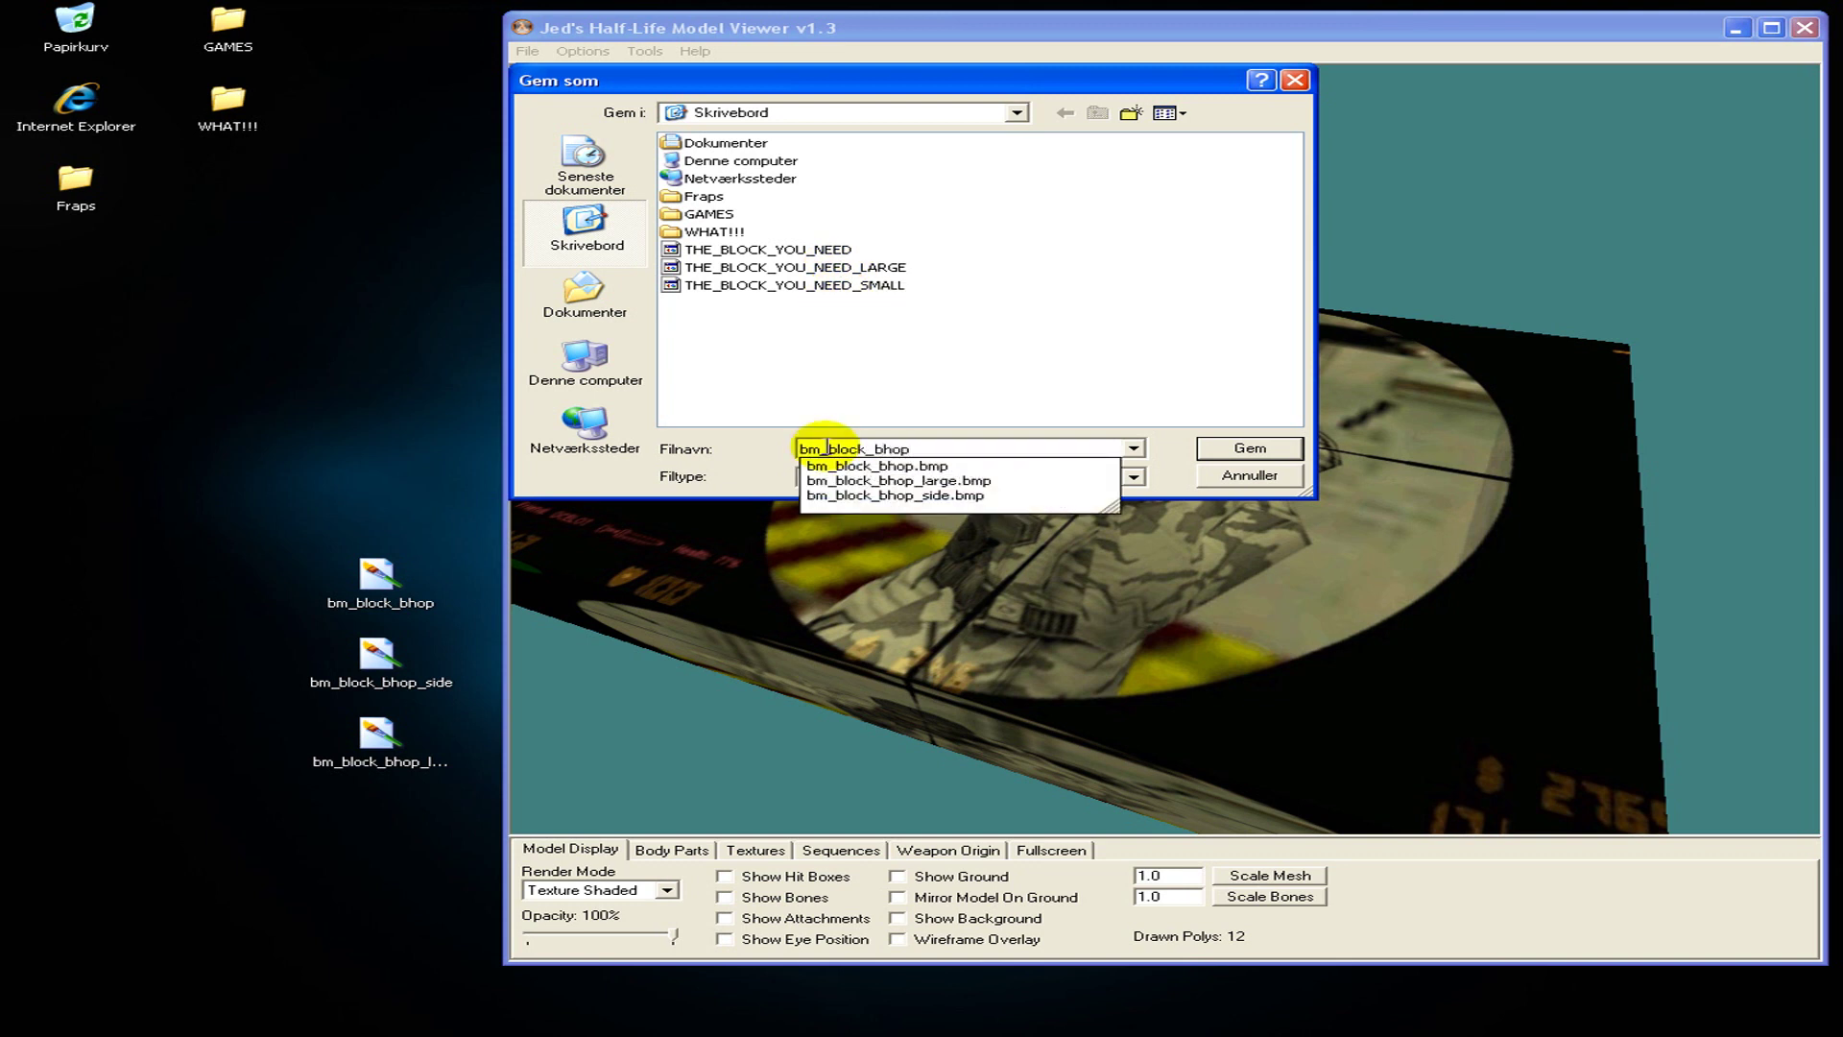
pyautogui.click(1243, 449)
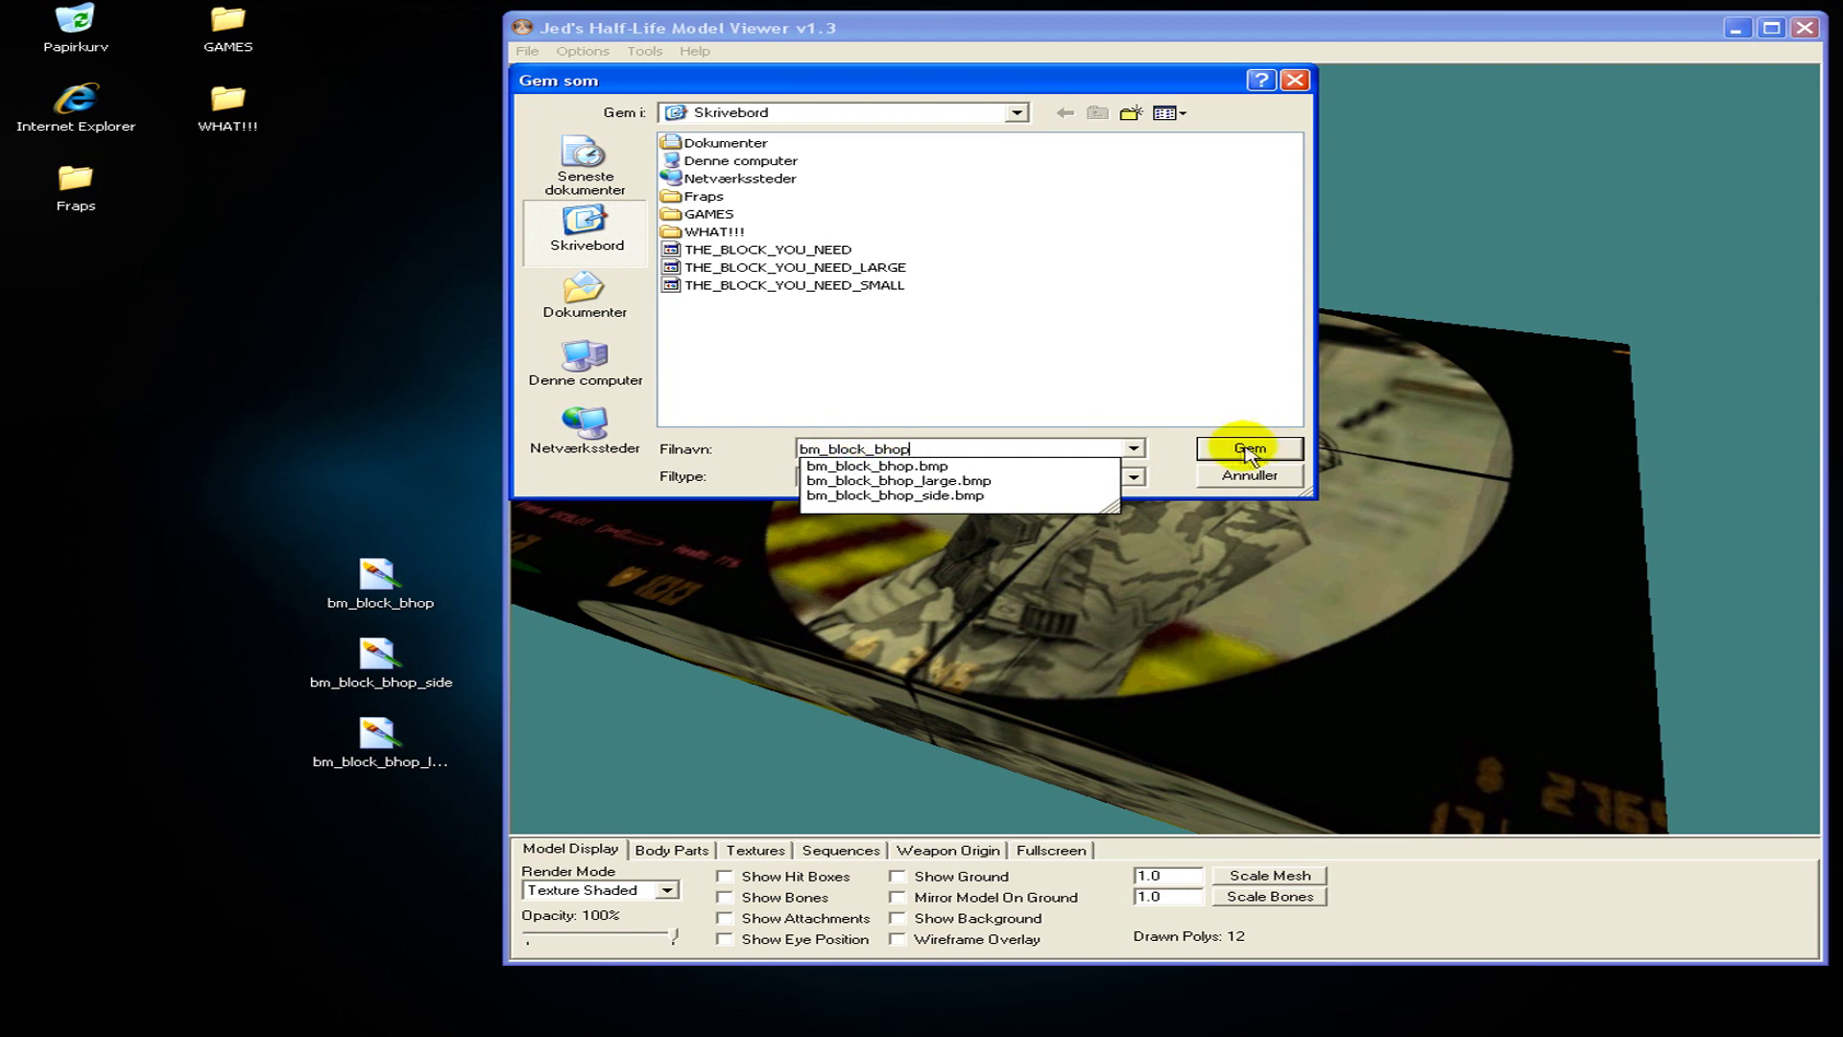
pyautogui.click(527, 51)
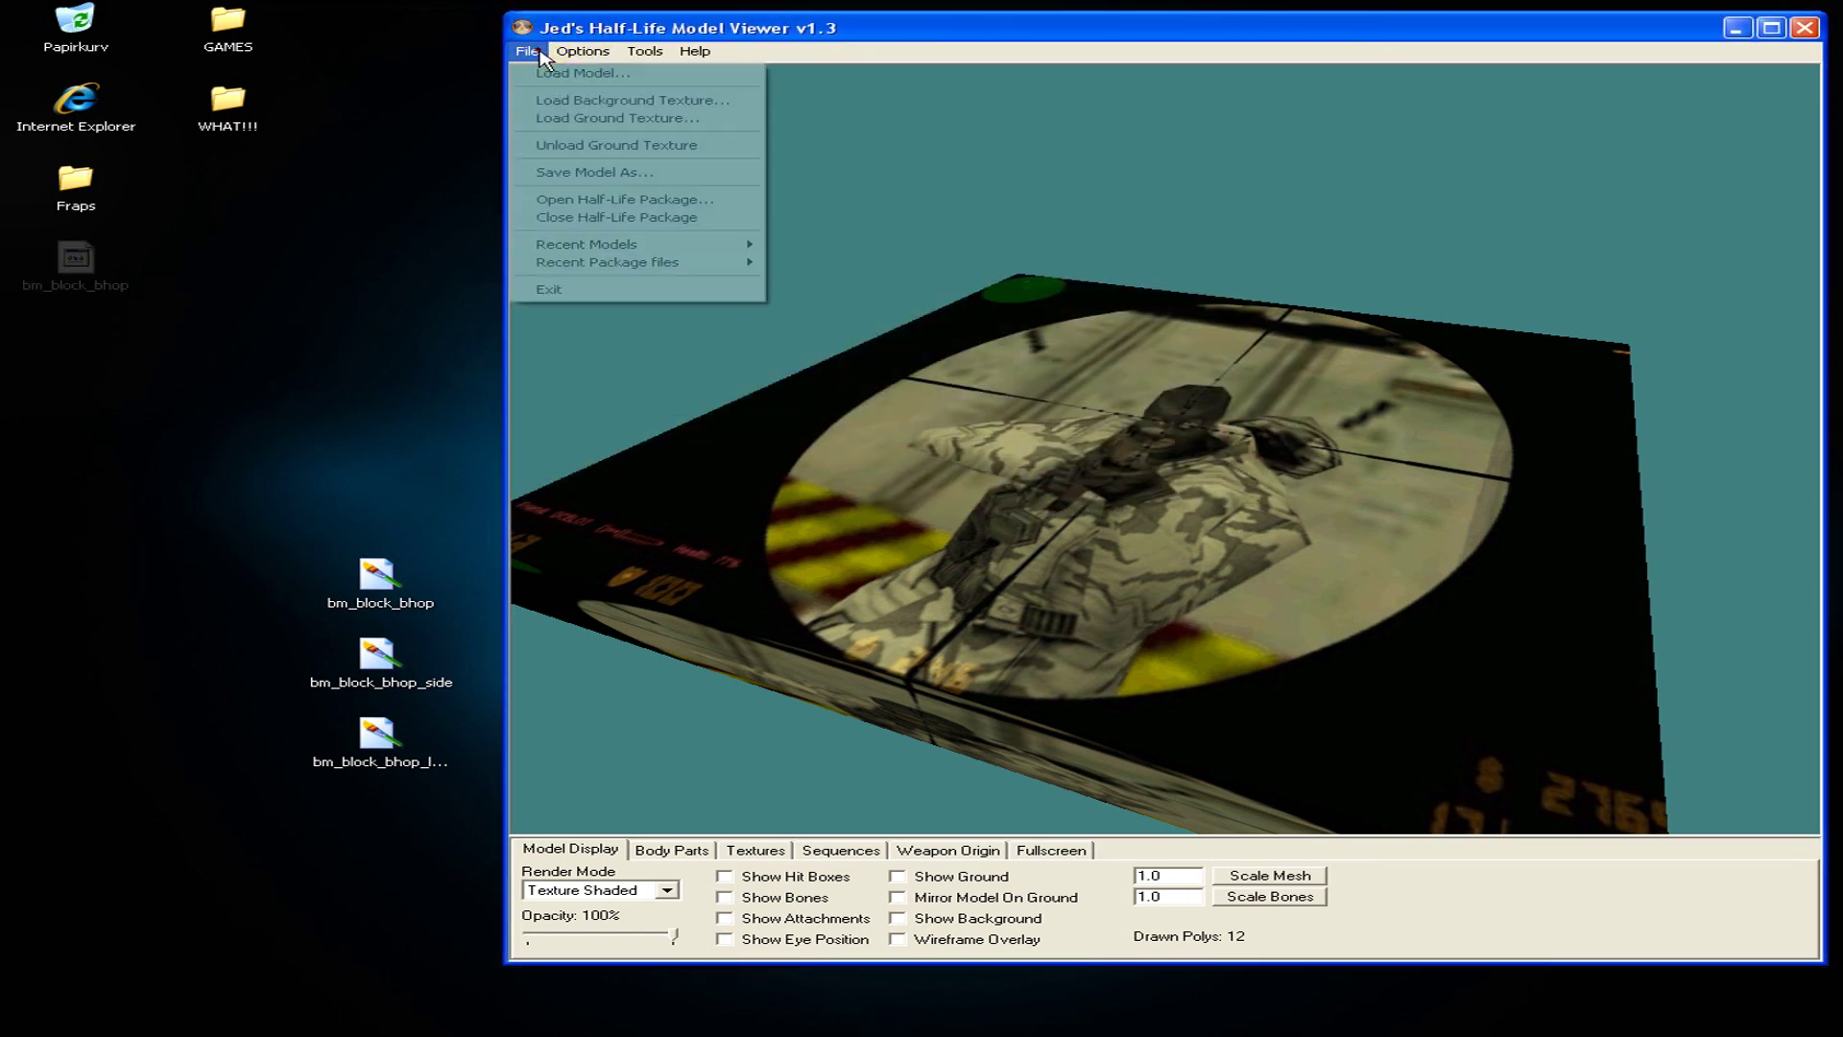
# Load the large block model and show its textures panel.
pyautogui.click(575, 73)
pyautogui.doubleClick(827, 280)
pyautogui.click(756, 849)
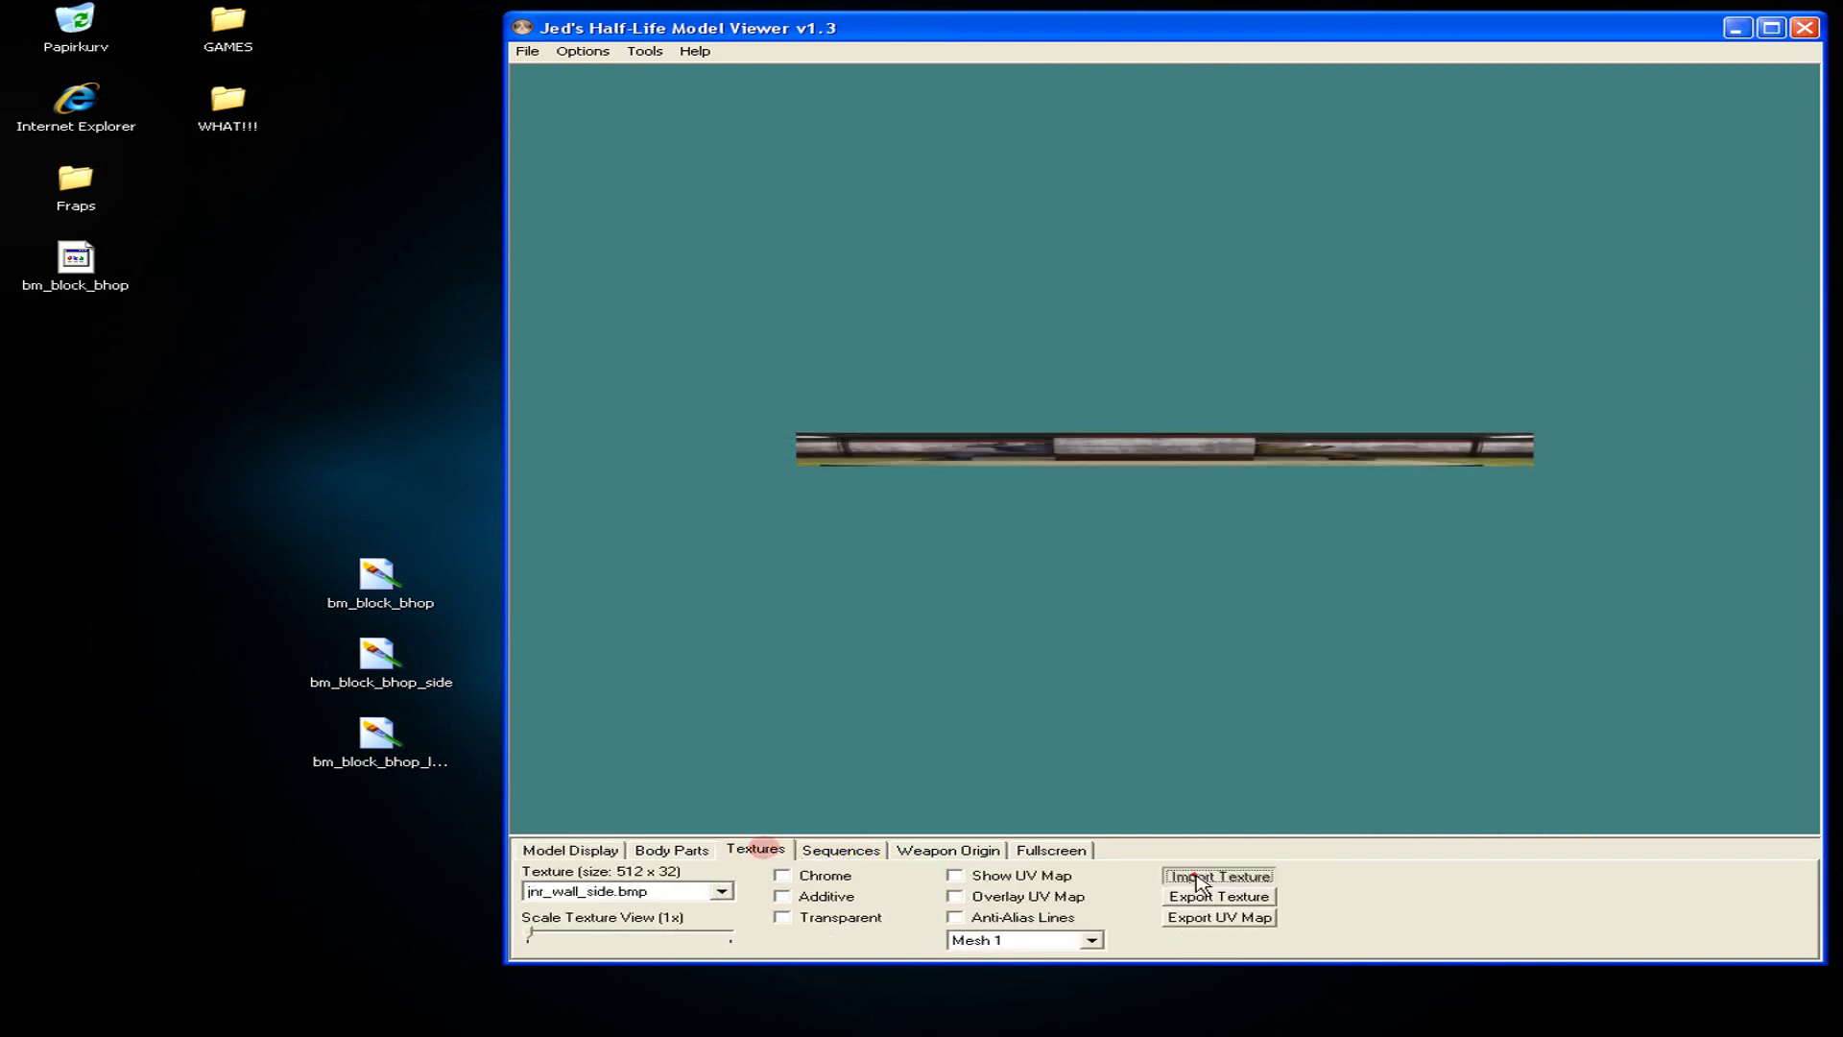
pyautogui.click(1211, 875)
pyautogui.click(797, 268)
pyautogui.doubleClick(797, 269)
# Replace the jnr_wall_top.bmp texture with the large scope image and tilt to view it.
pyautogui.click(721, 891)
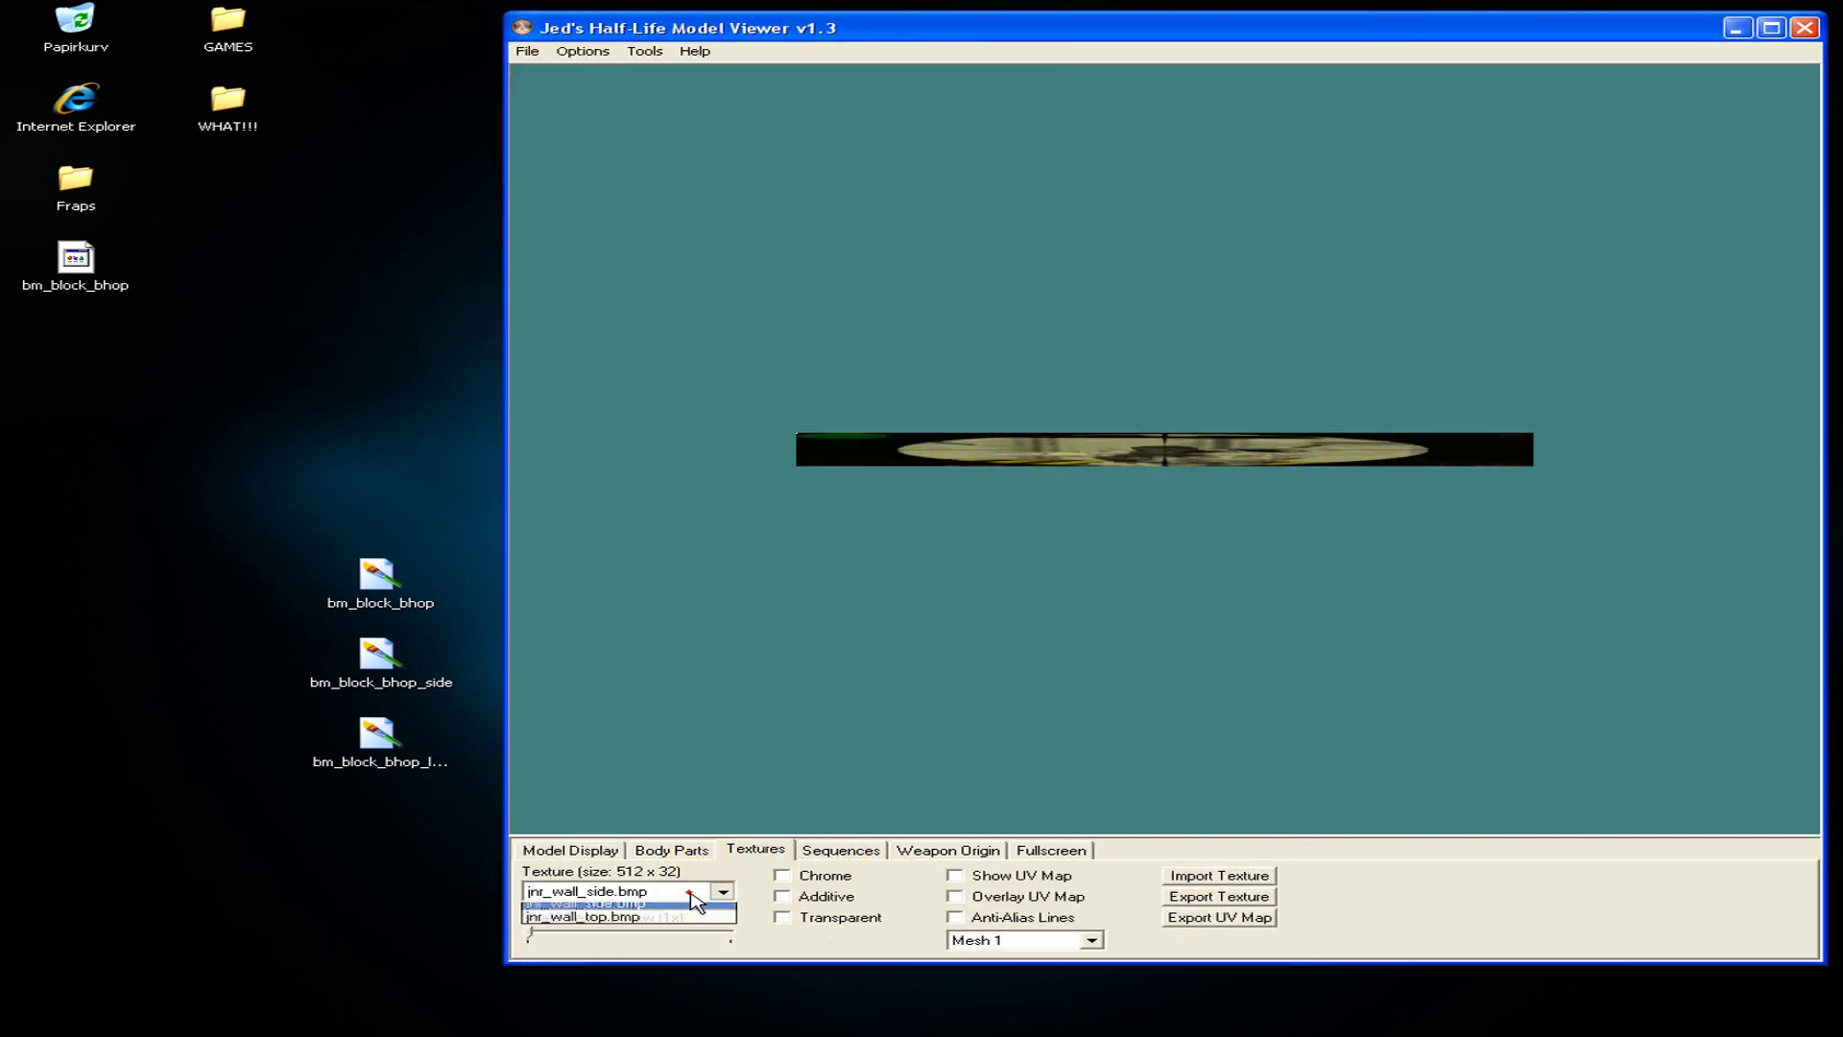
pyautogui.click(653, 919)
pyautogui.click(1211, 879)
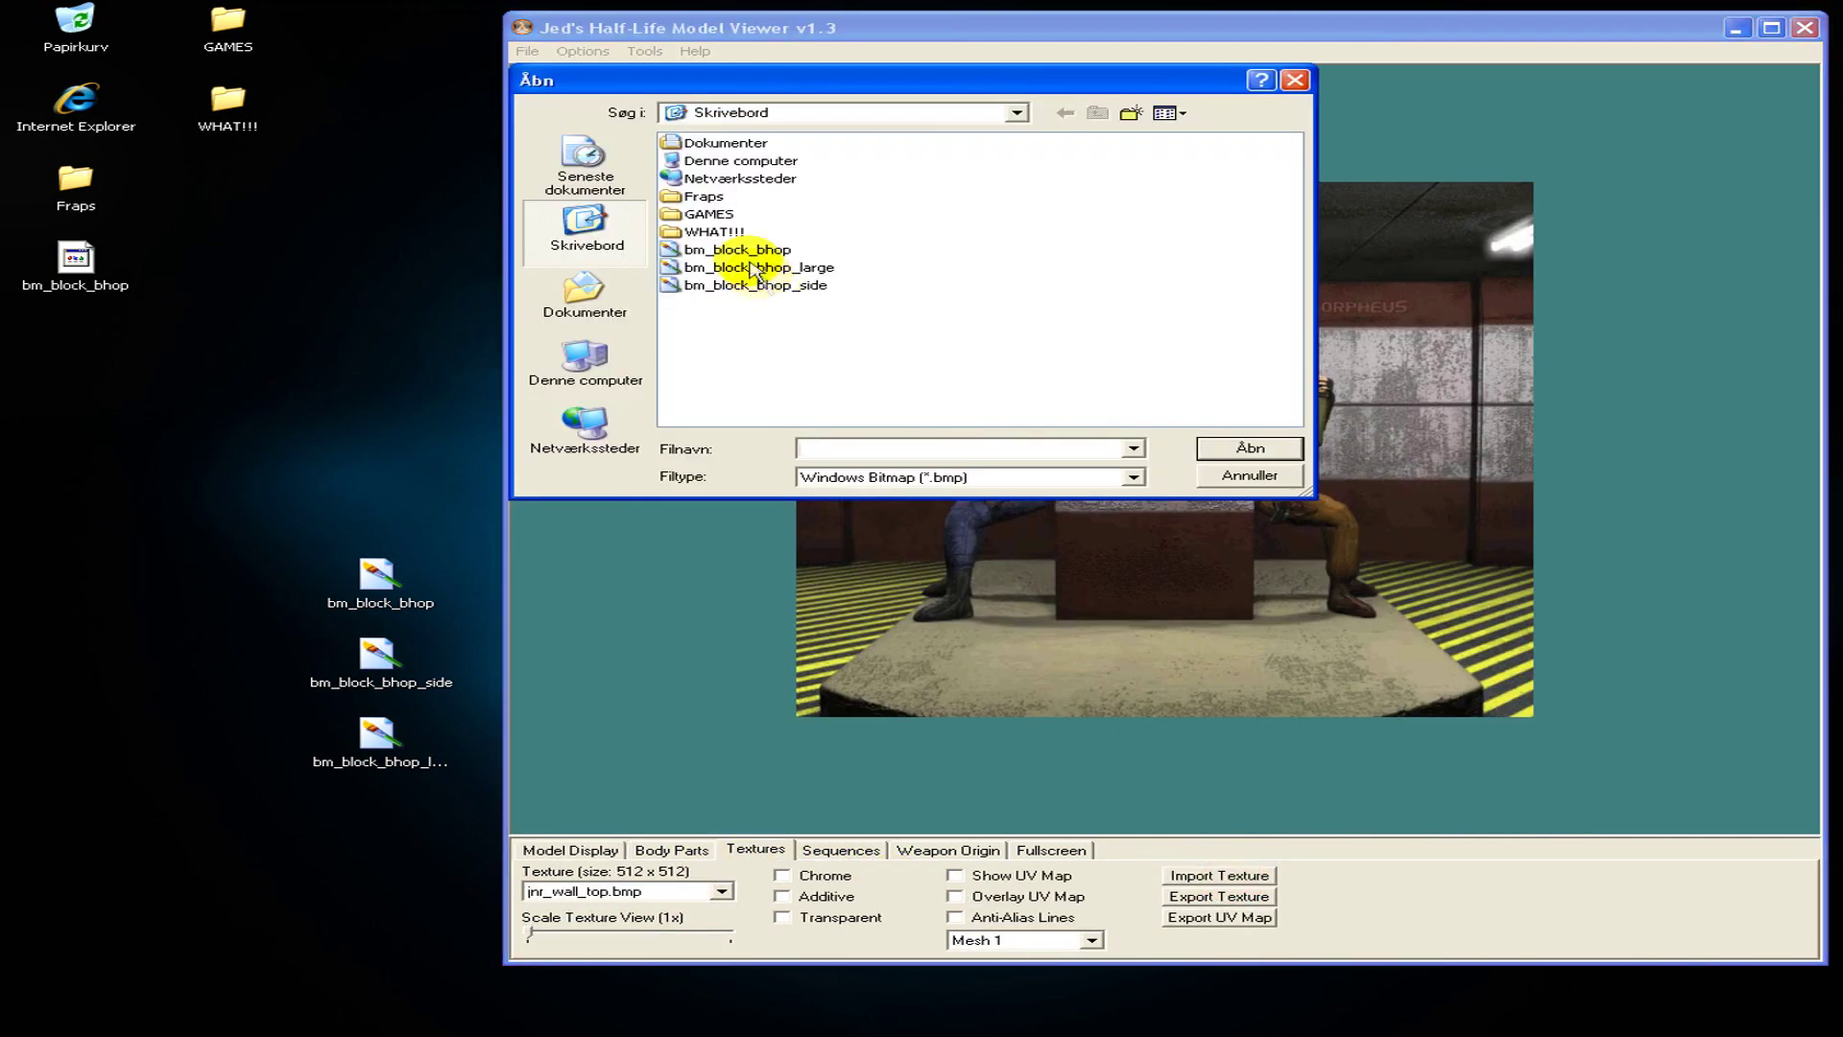
pyautogui.doubleClick(745, 255)
pyautogui.click(570, 849)
pyautogui.moveTo(1056, 624)
pyautogui.mouseDown()
pyautogui.moveTo(1049, 410)
pyautogui.moveTo(938, 230)
pyautogui.mouseUp()
# Save the large block model as bm_block_bhop_large.
pyautogui.click(527, 52)
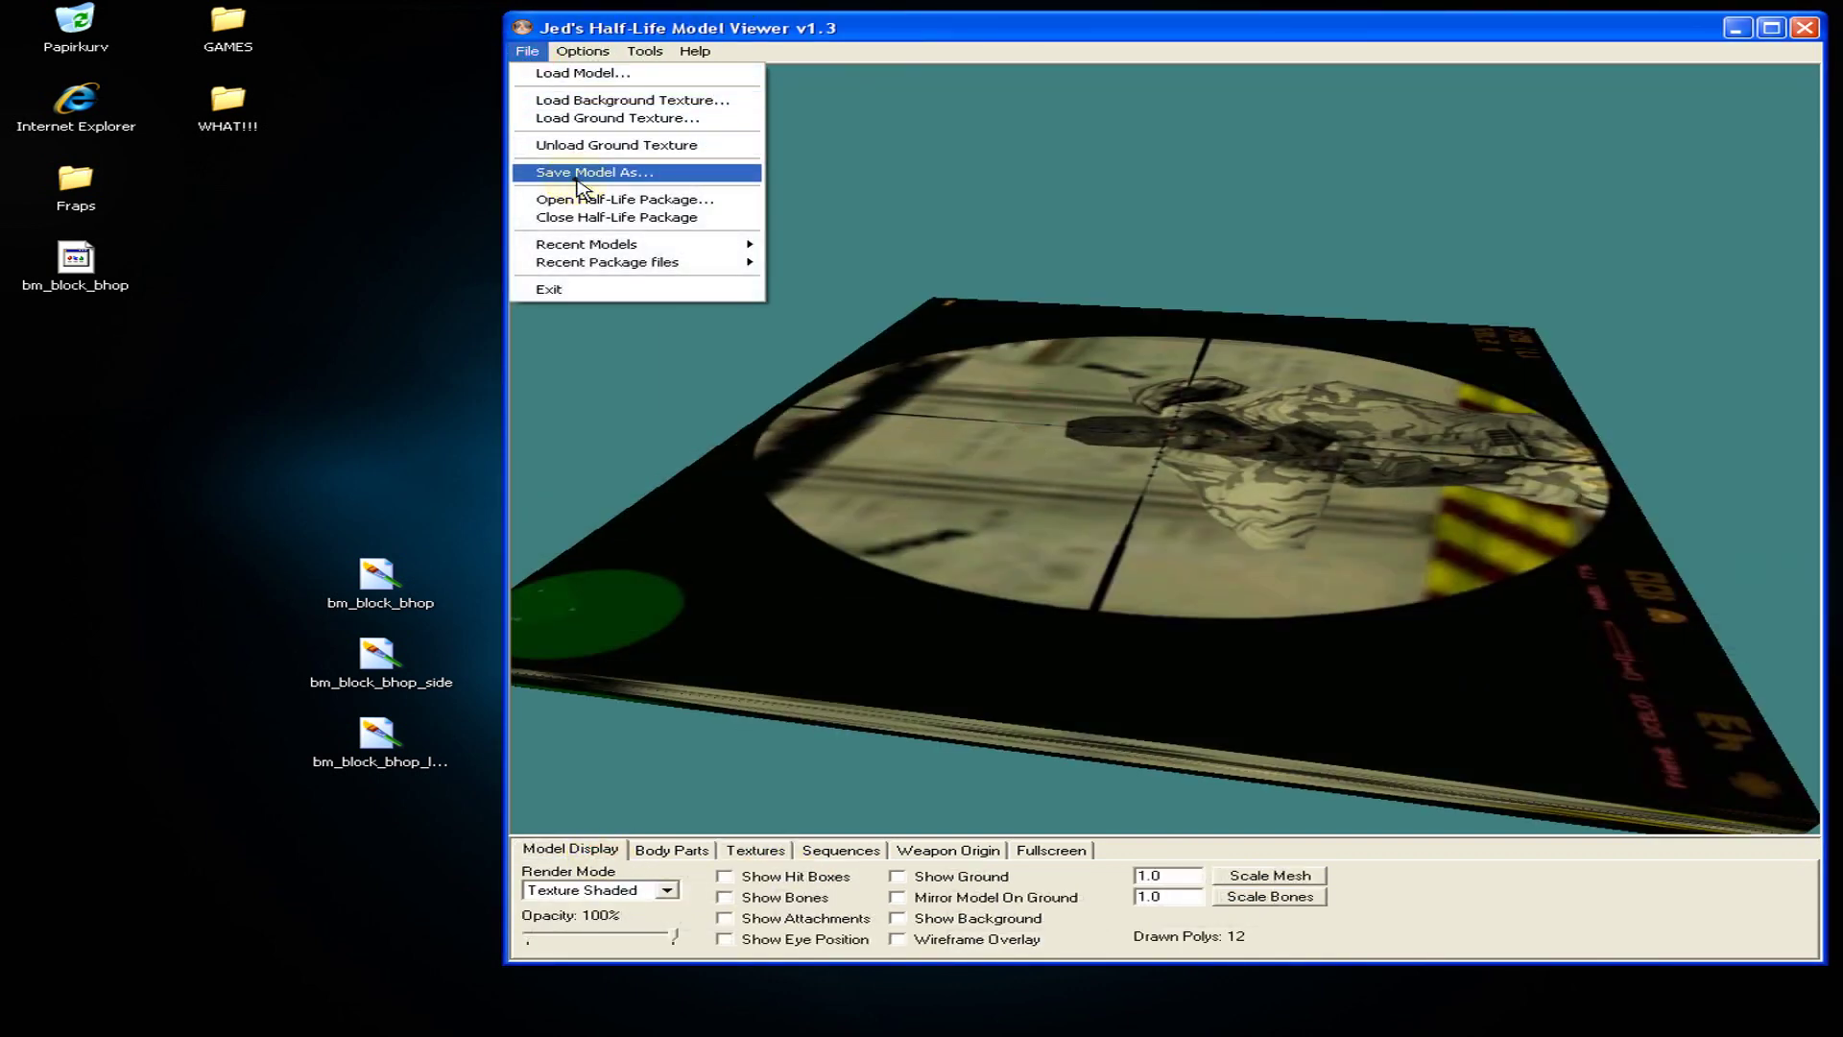
pyautogui.click(581, 170)
pyautogui.click(944, 455)
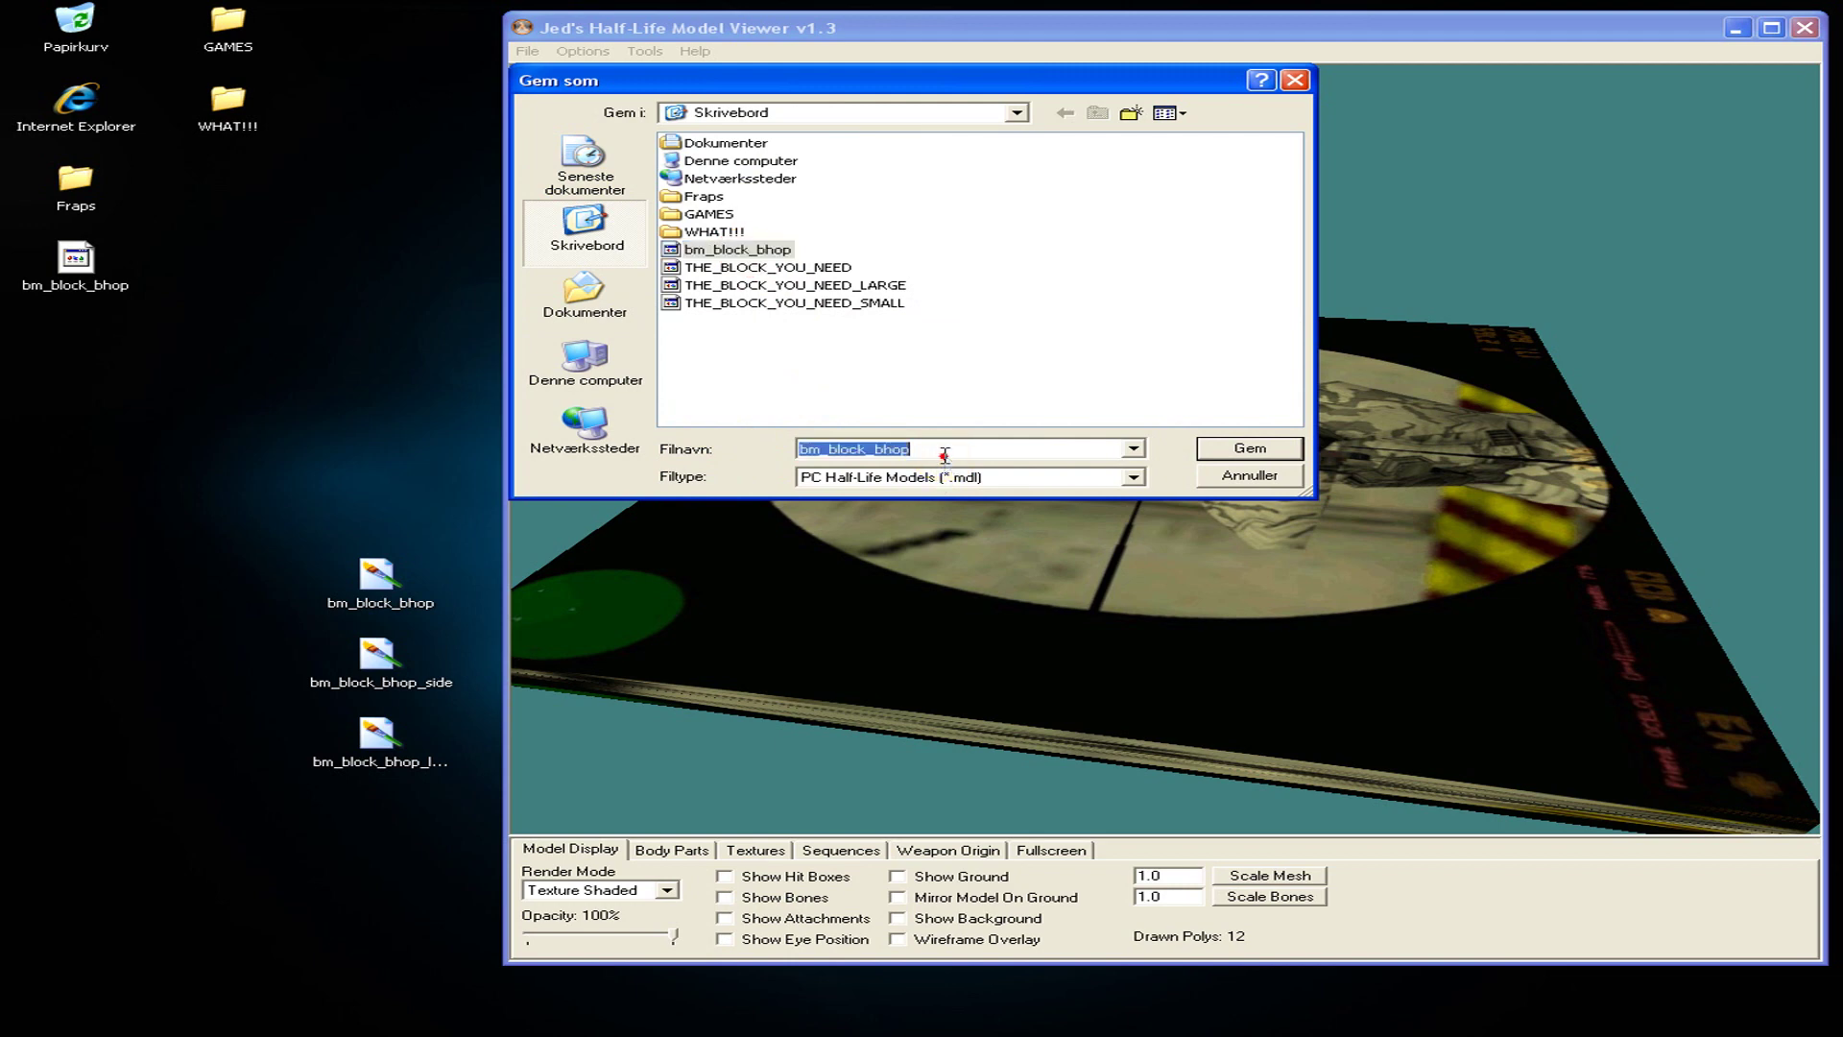
pyautogui.write('_large')
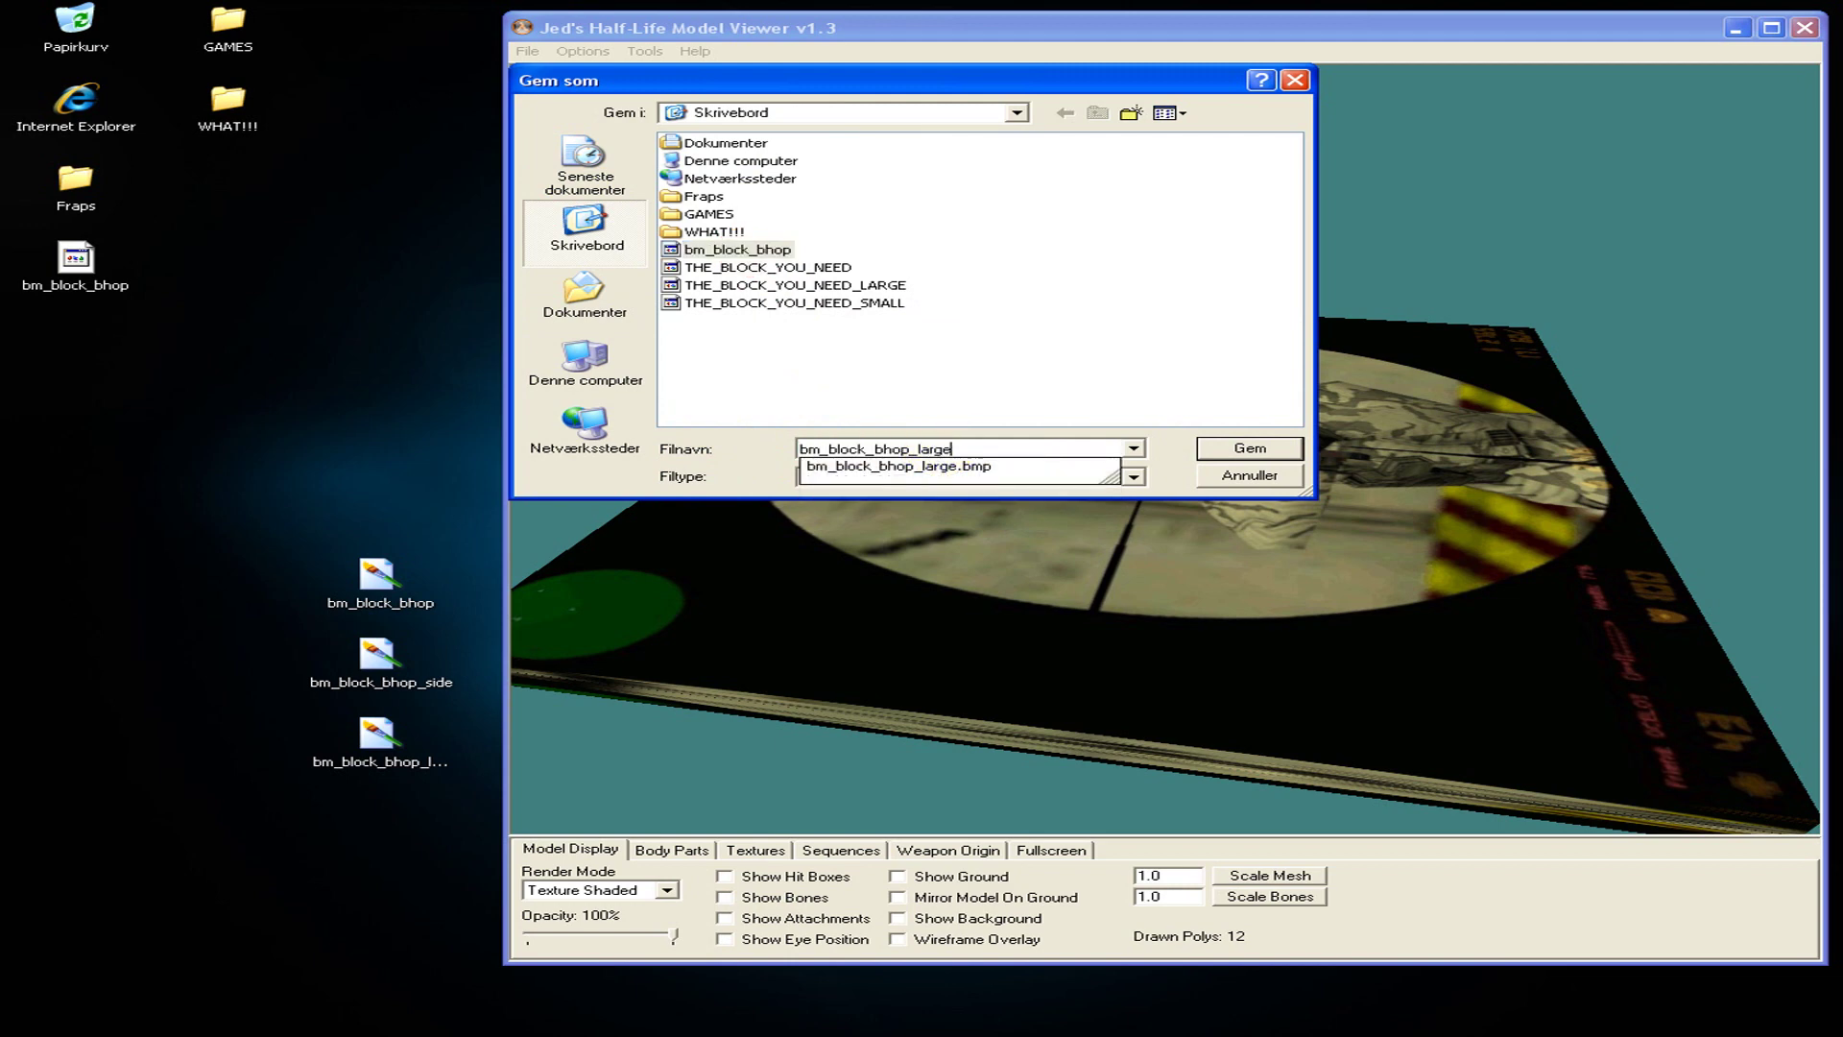
pyautogui.press('Return')
pyautogui.click(527, 51)
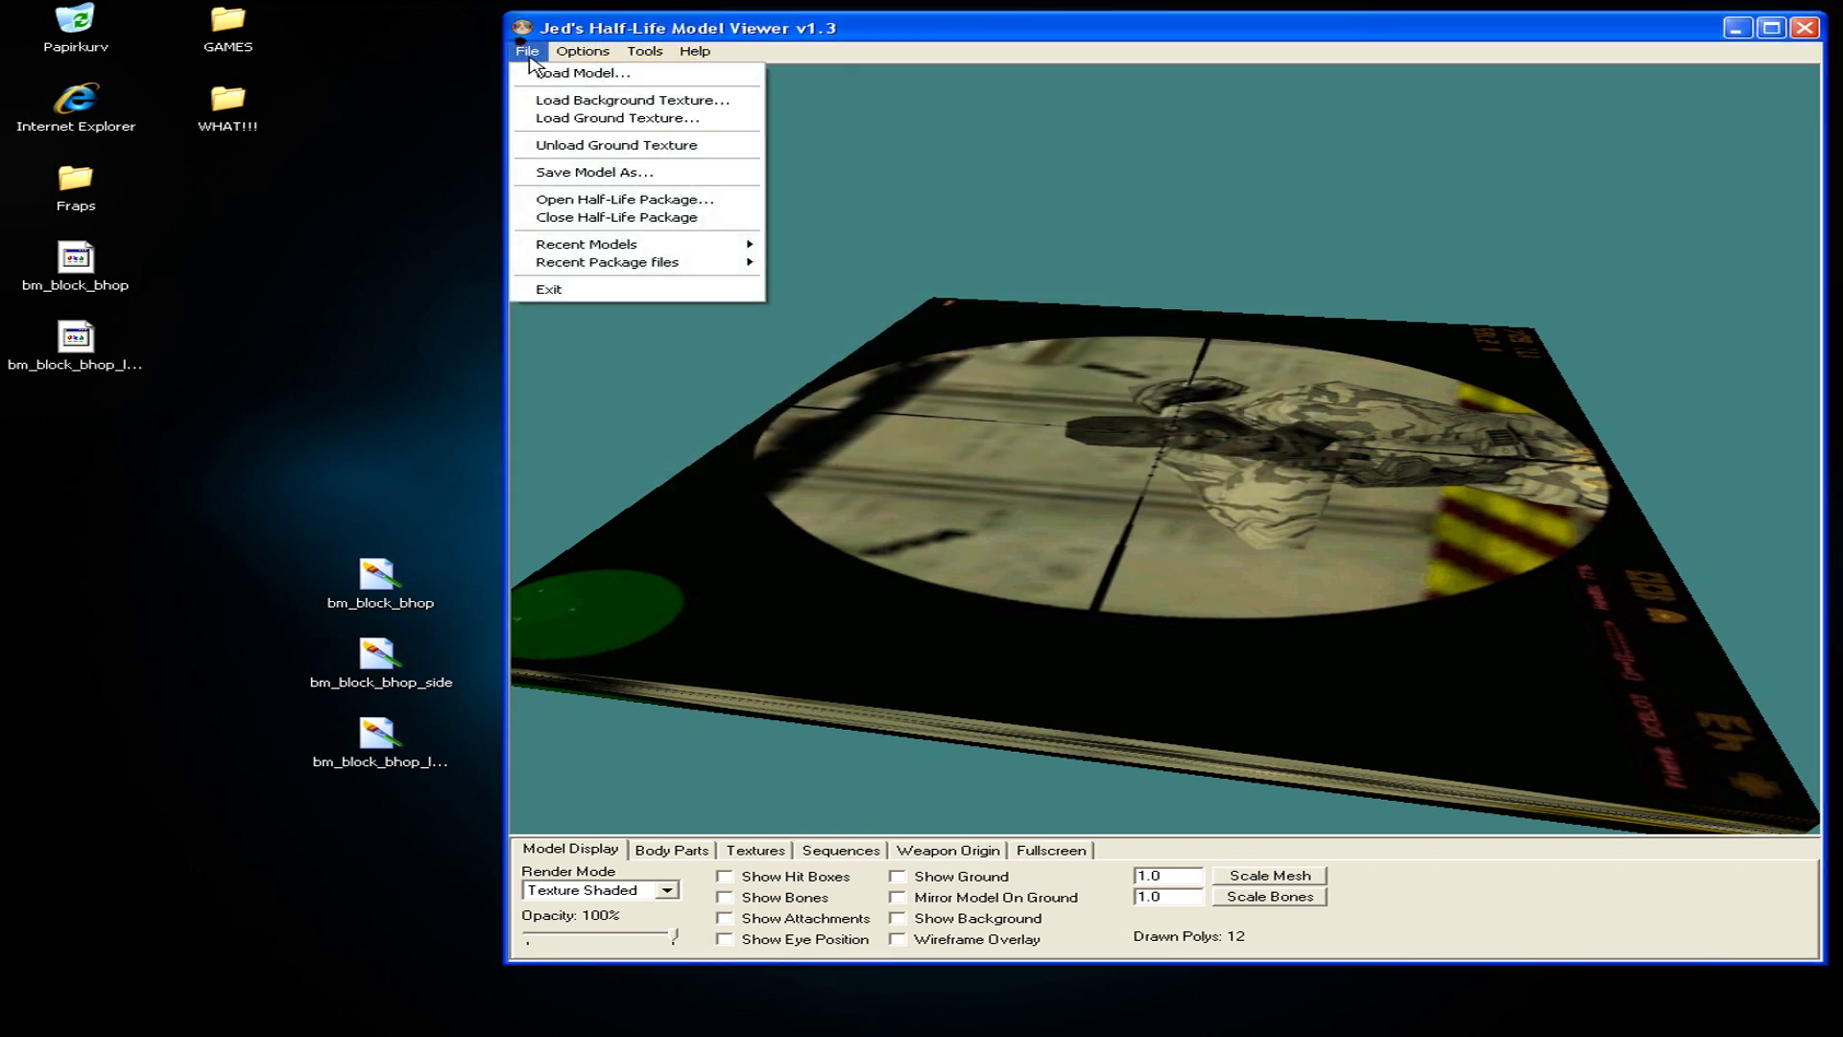
# Load THE_BLOCK_YOU_NEED_SMALL and import the scope image as its texture.
pyautogui.click(824, 322)
pyautogui.doubleClick(826, 322)
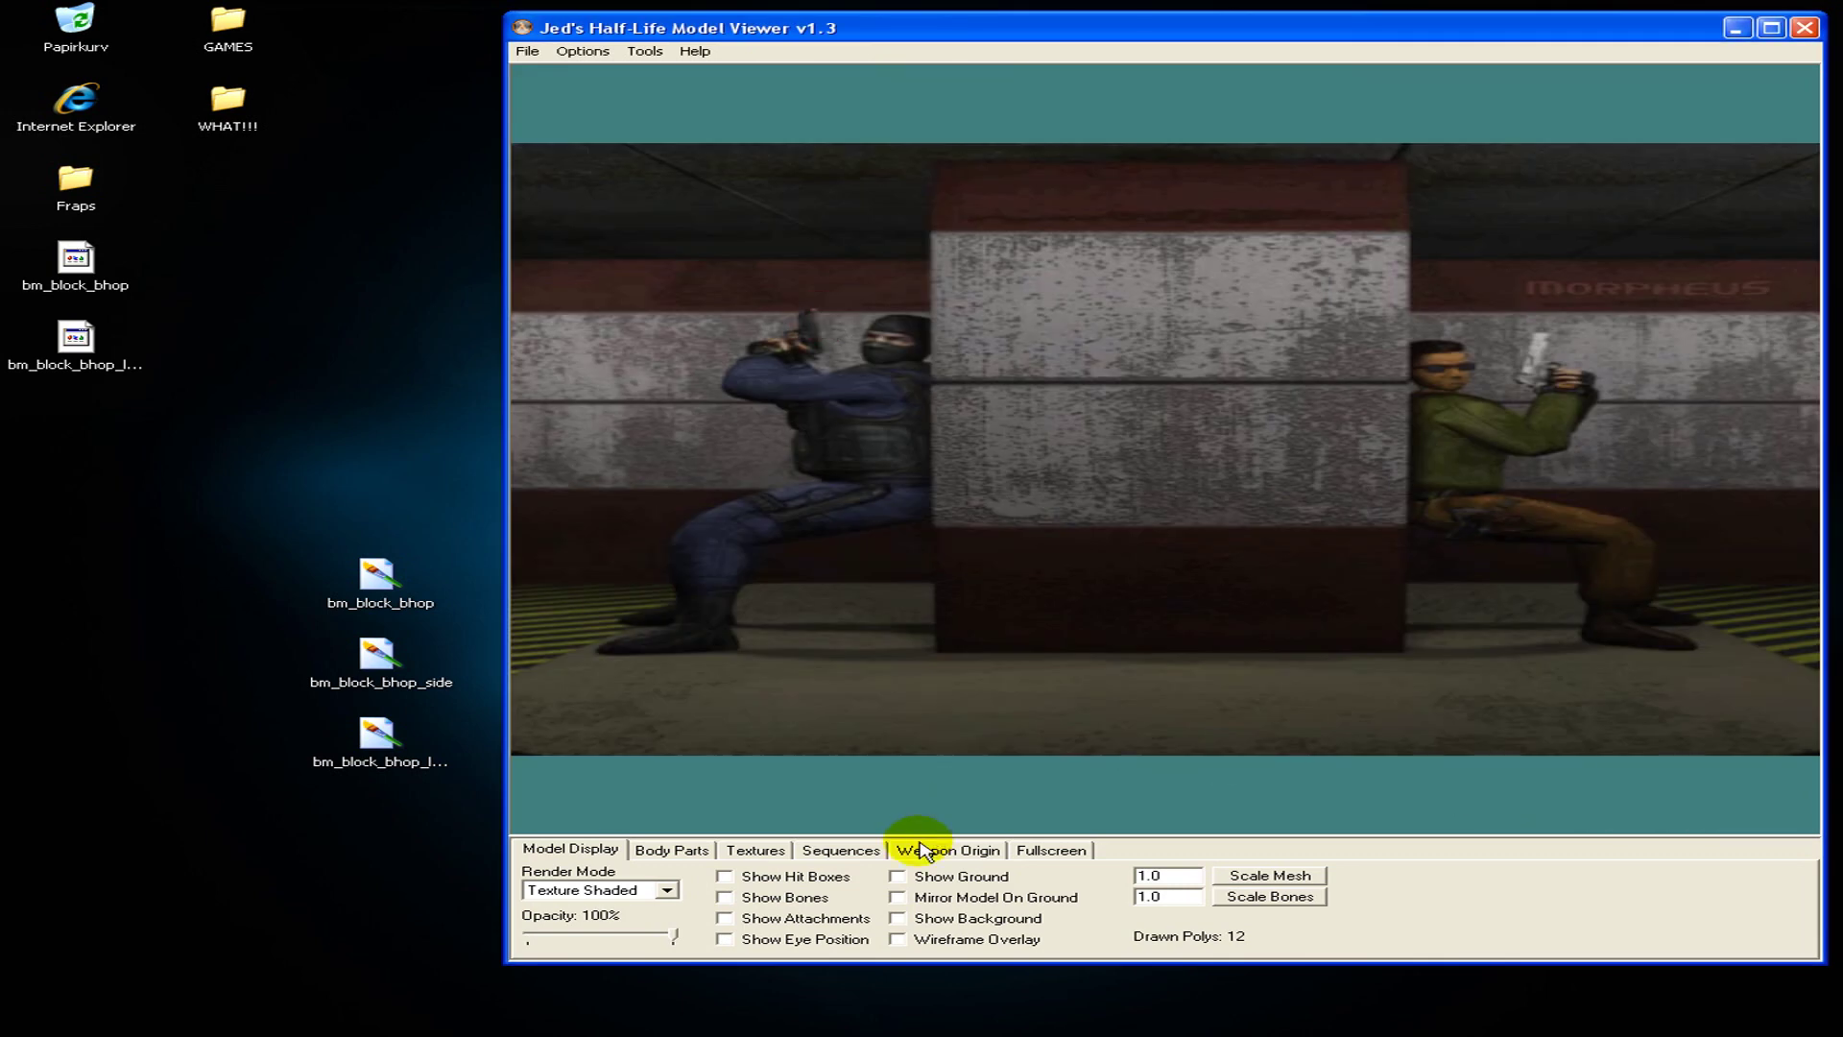
pyautogui.click(758, 850)
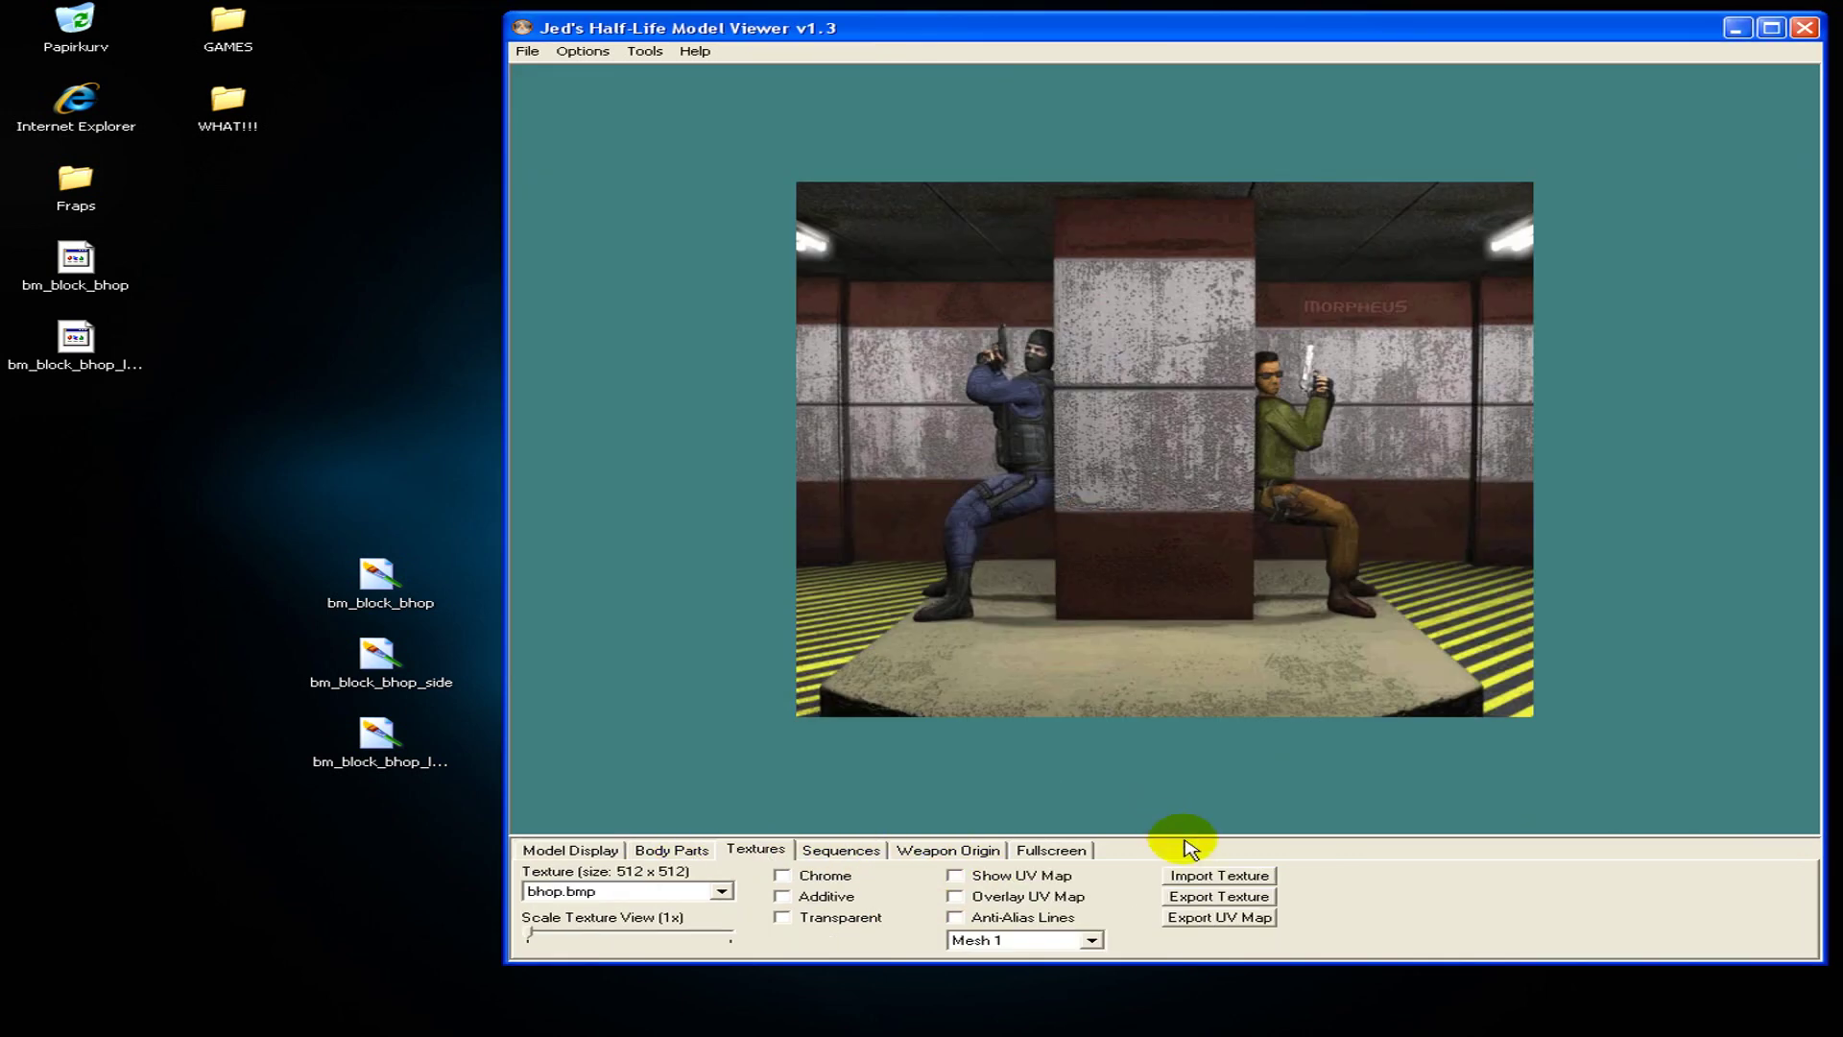
pyautogui.click(1195, 875)
pyautogui.doubleClick(762, 248)
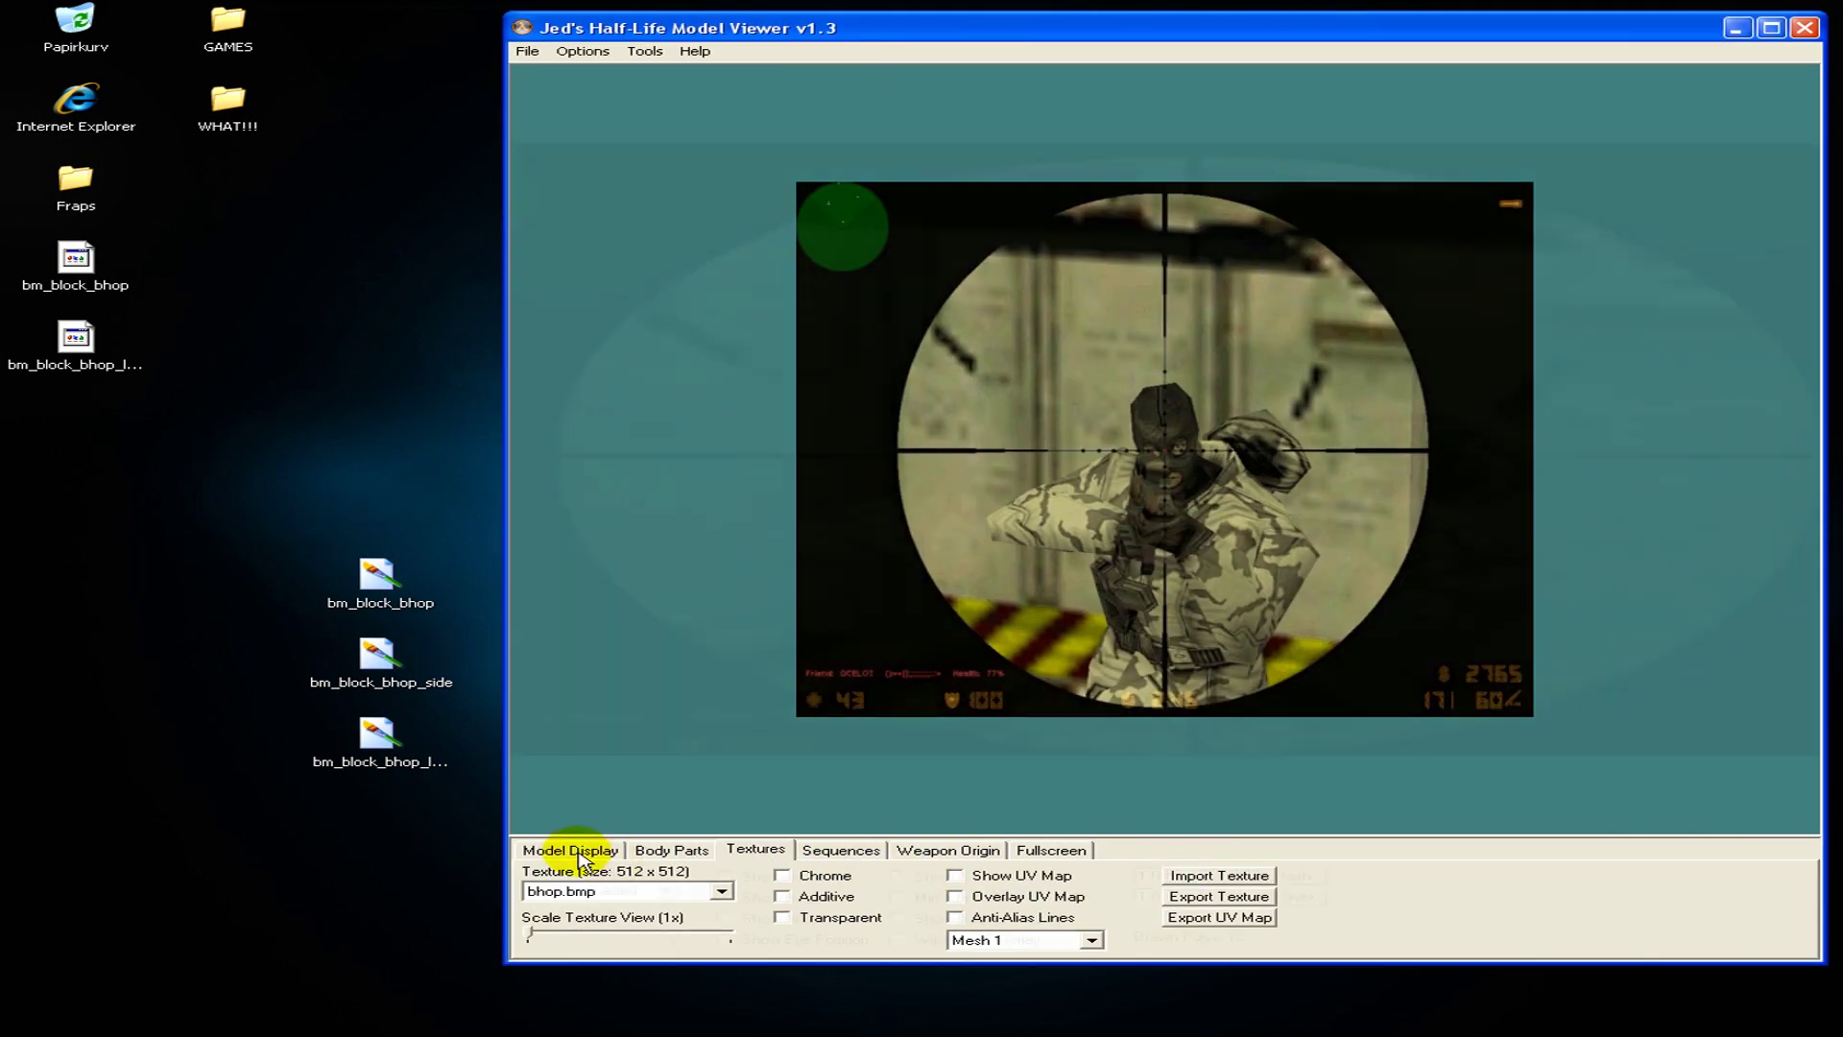
pyautogui.click(574, 850)
pyautogui.moveTo(1217, 444); pyautogui.dragTo(1195, 482)
# Save the small model as bm_block_bhop_small and close the model viewer.
pyautogui.click(527, 51)
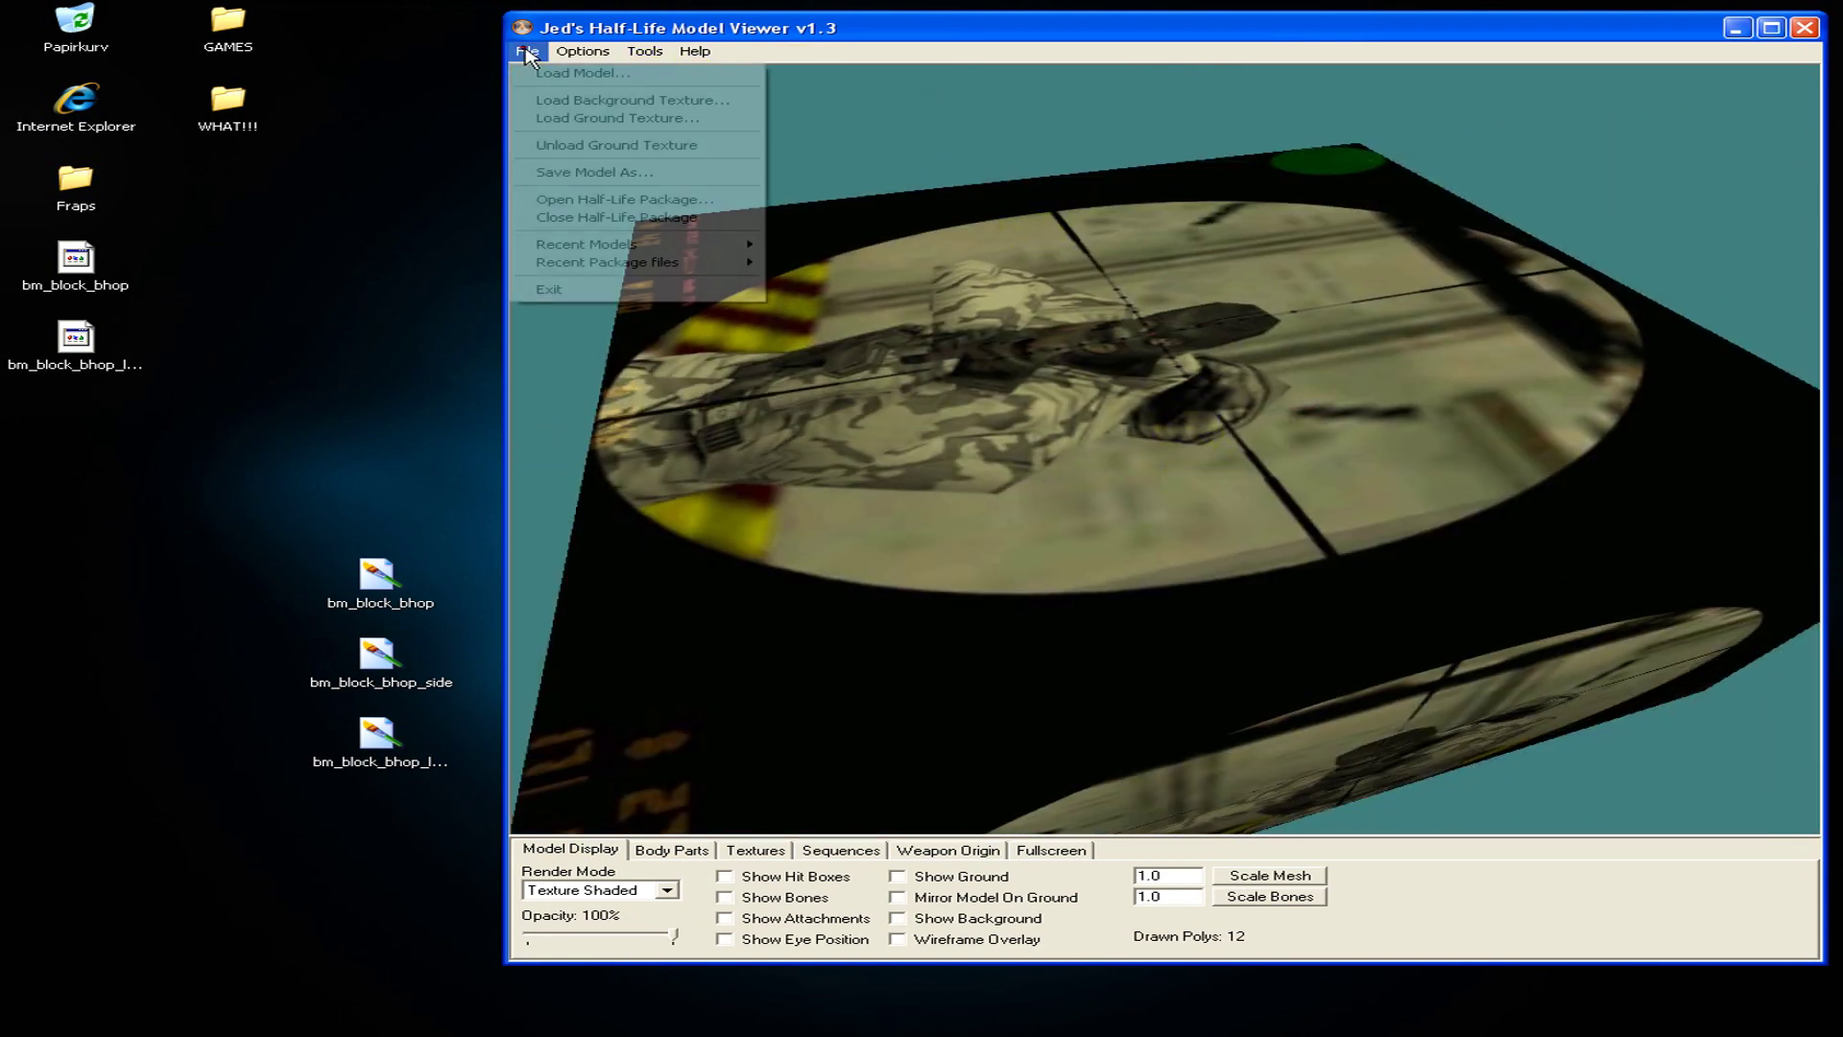
pyautogui.click(605, 68)
pyautogui.click(1017, 581)
pyautogui.click(527, 50)
pyautogui.click(587, 172)
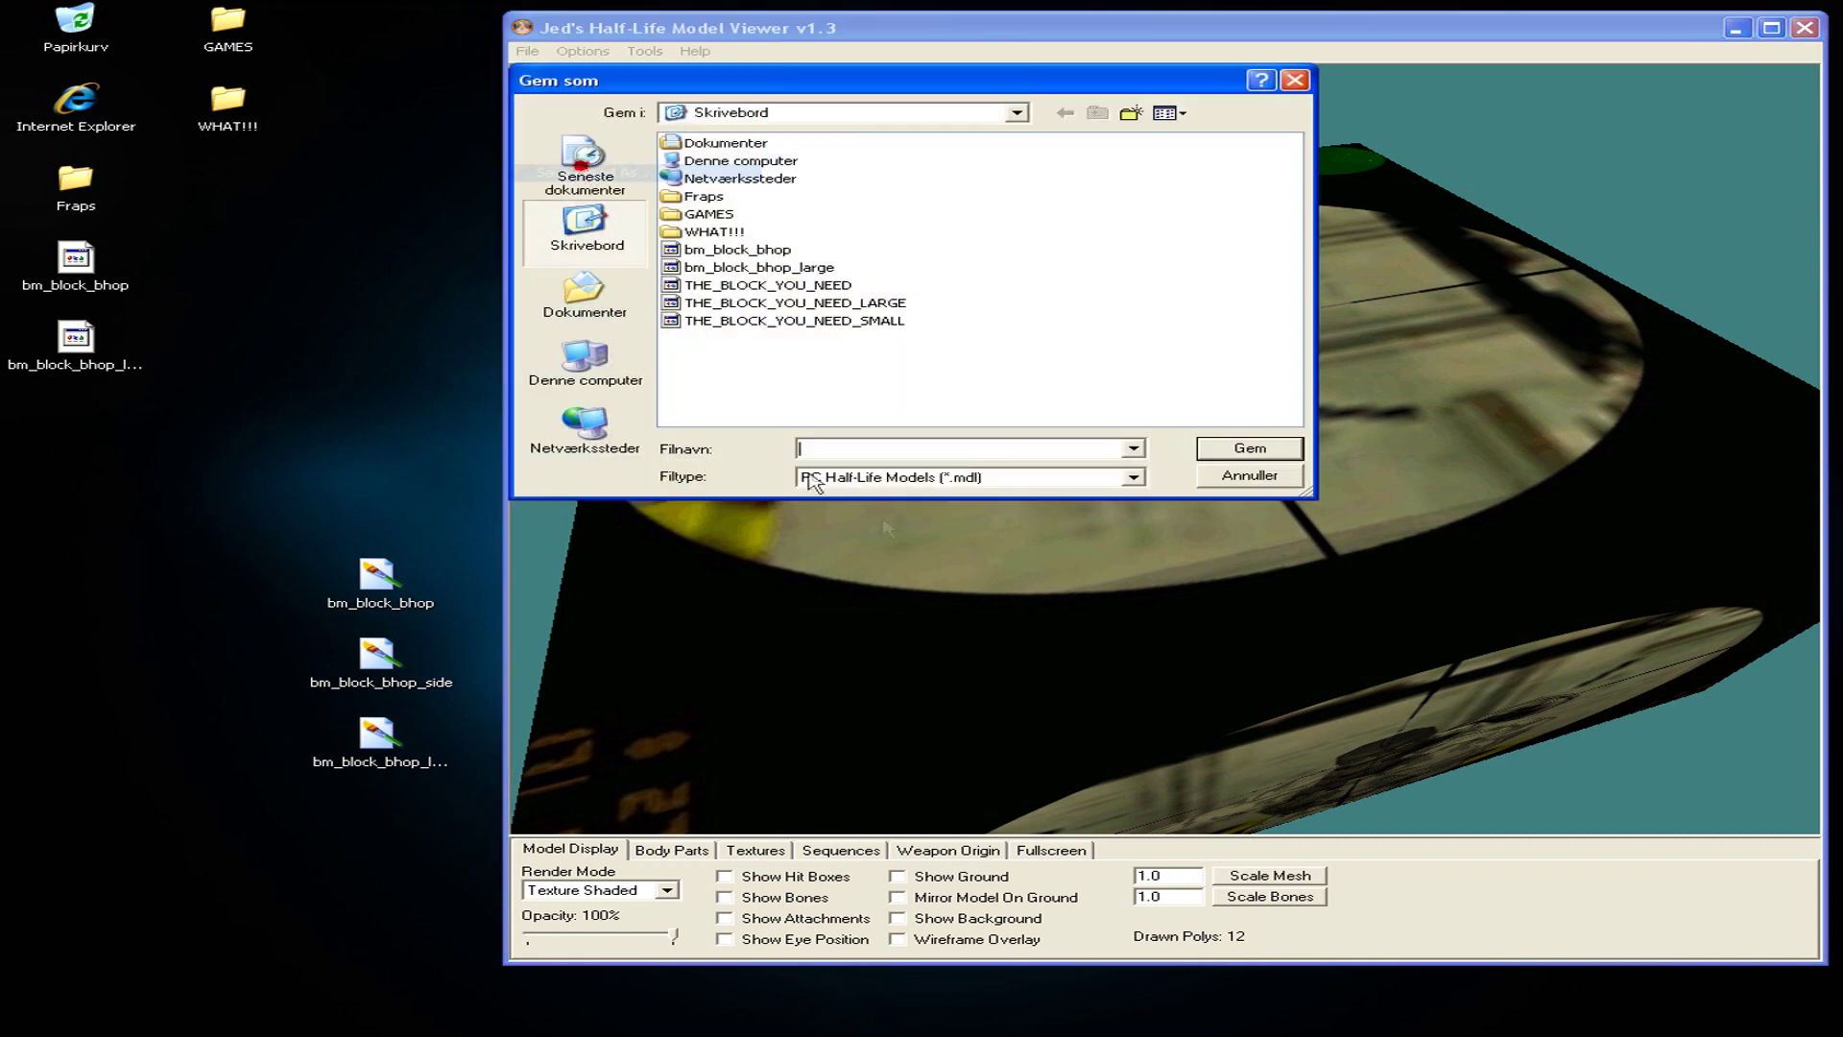
pyautogui.doubleClick(929, 451)
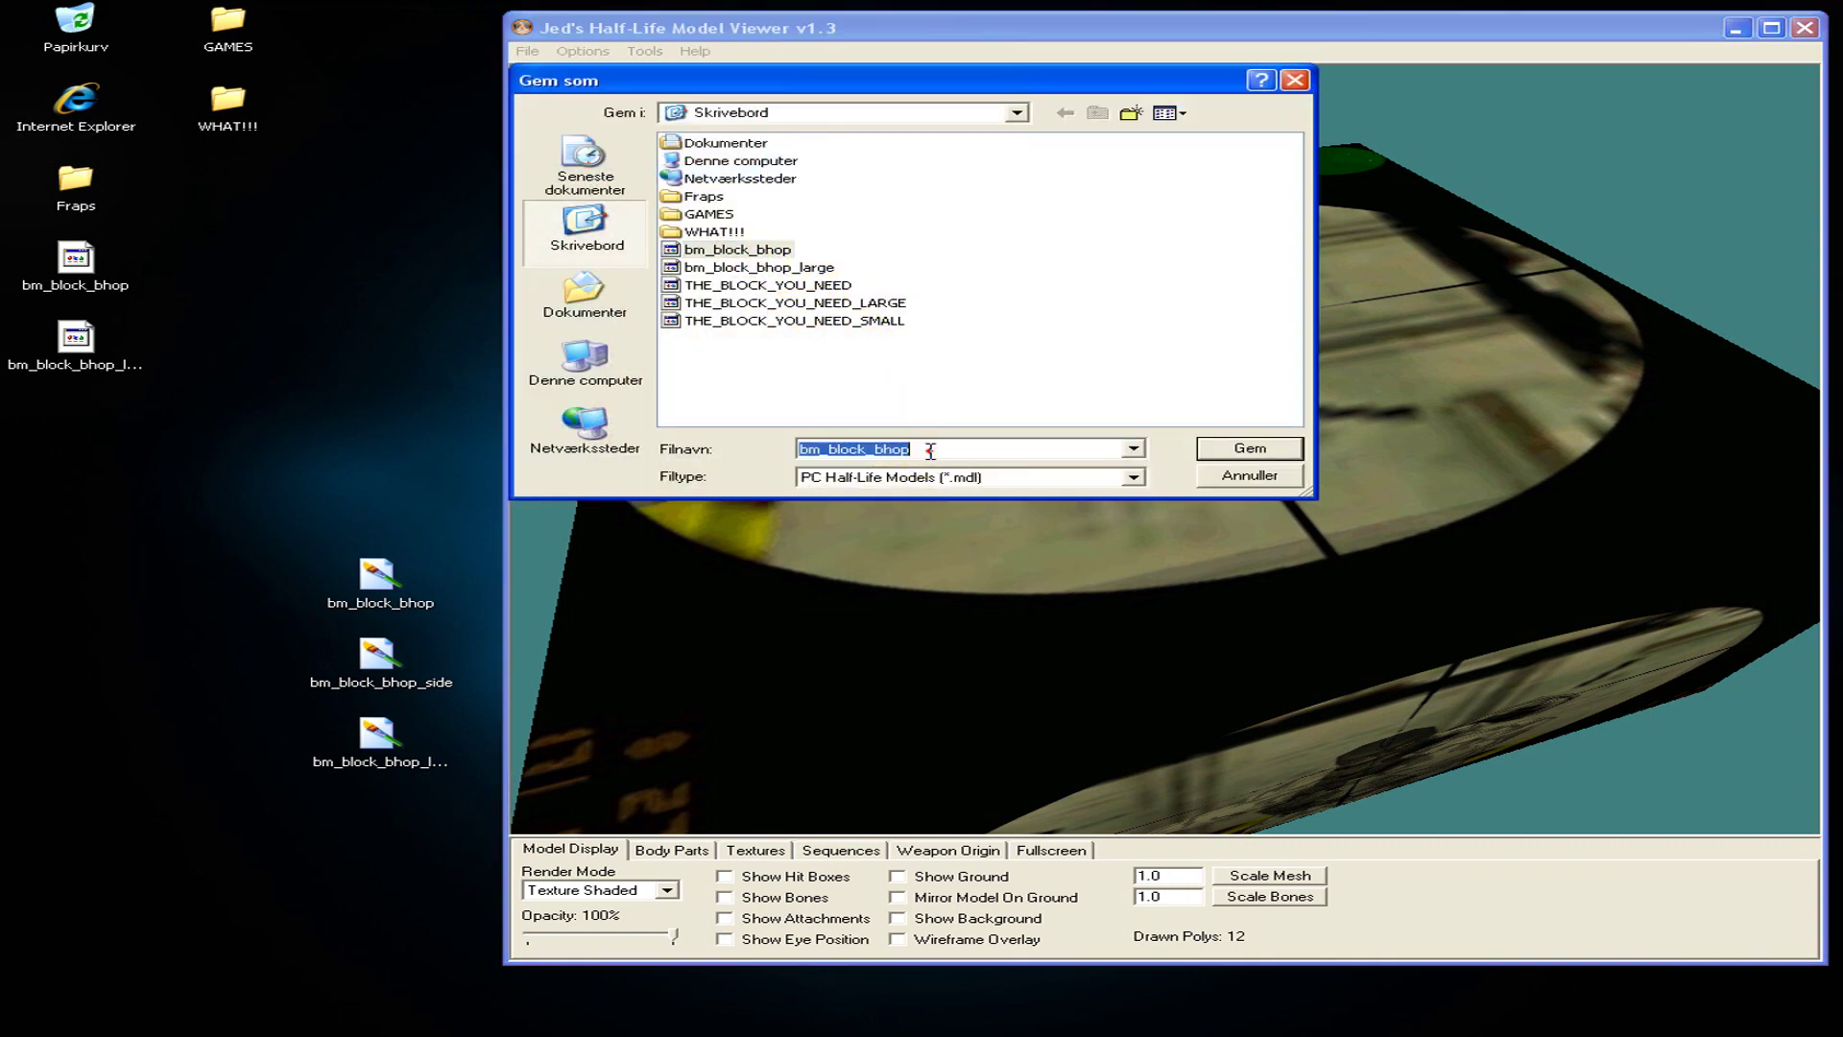
pyautogui.write('_small')
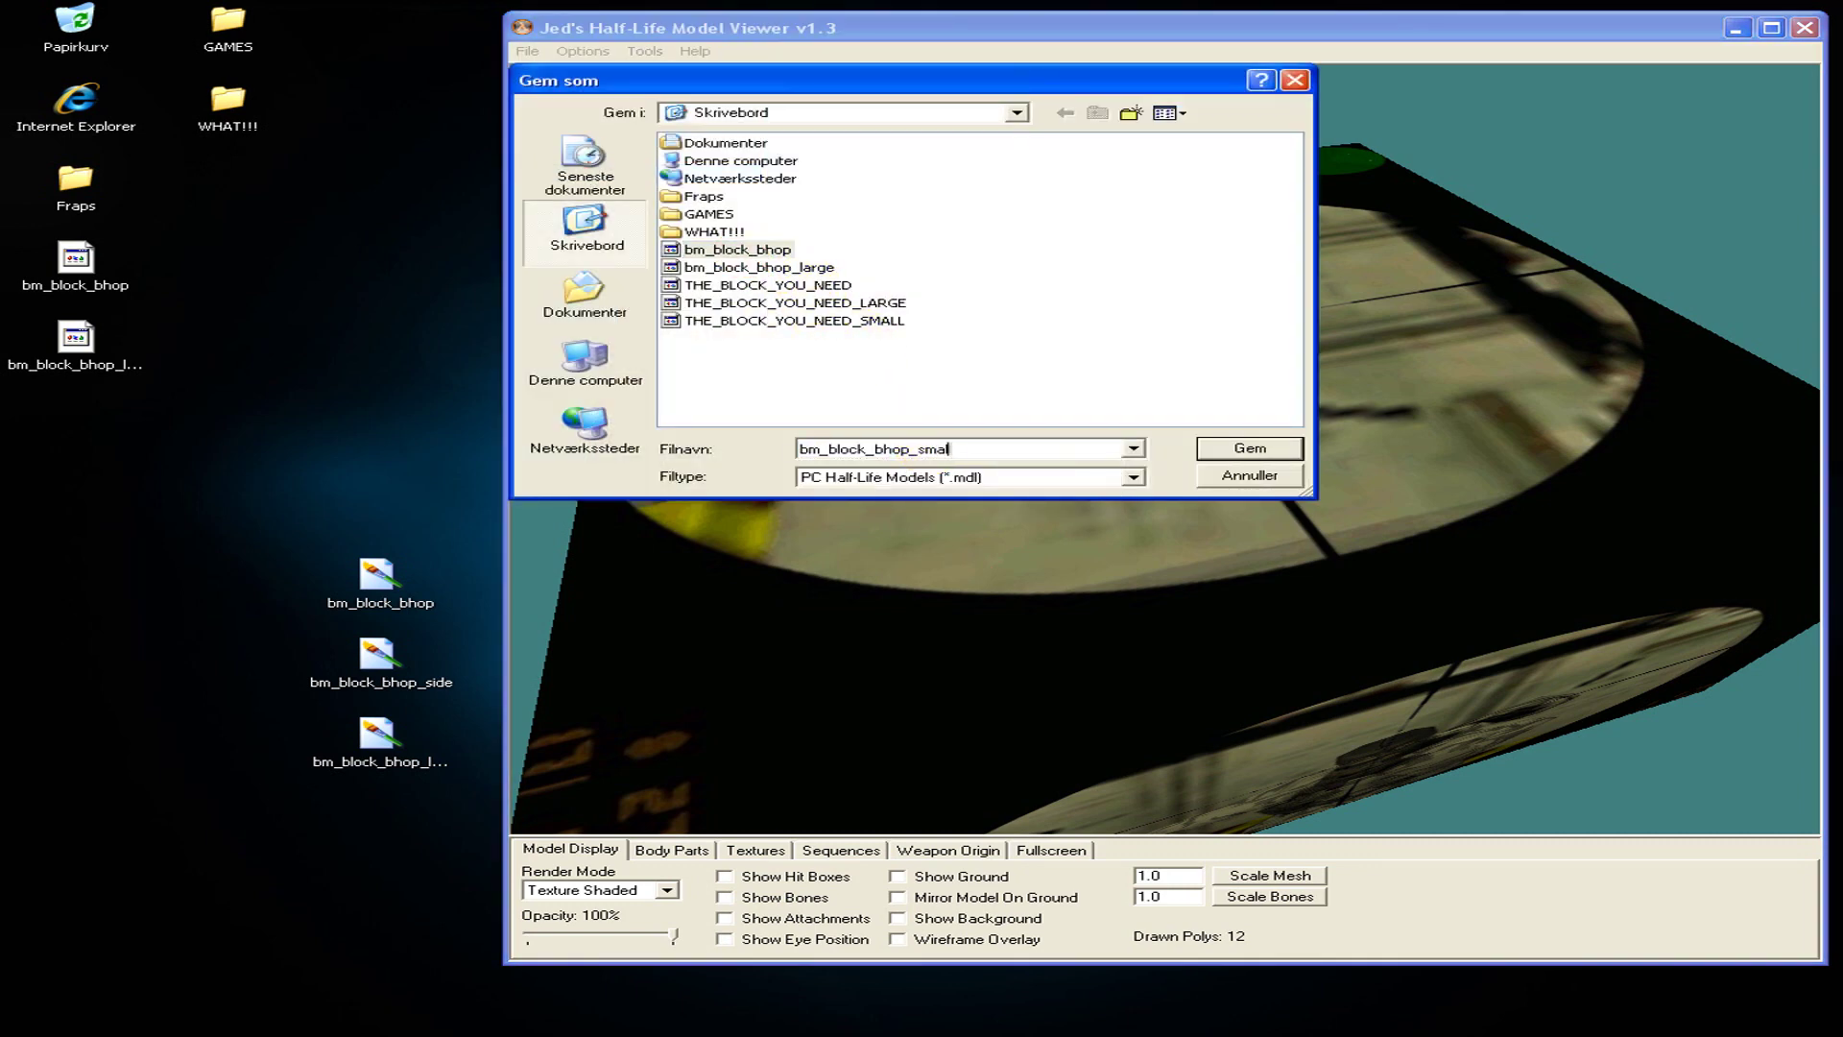
pyautogui.click(1226, 450)
pyautogui.click(1809, 27)
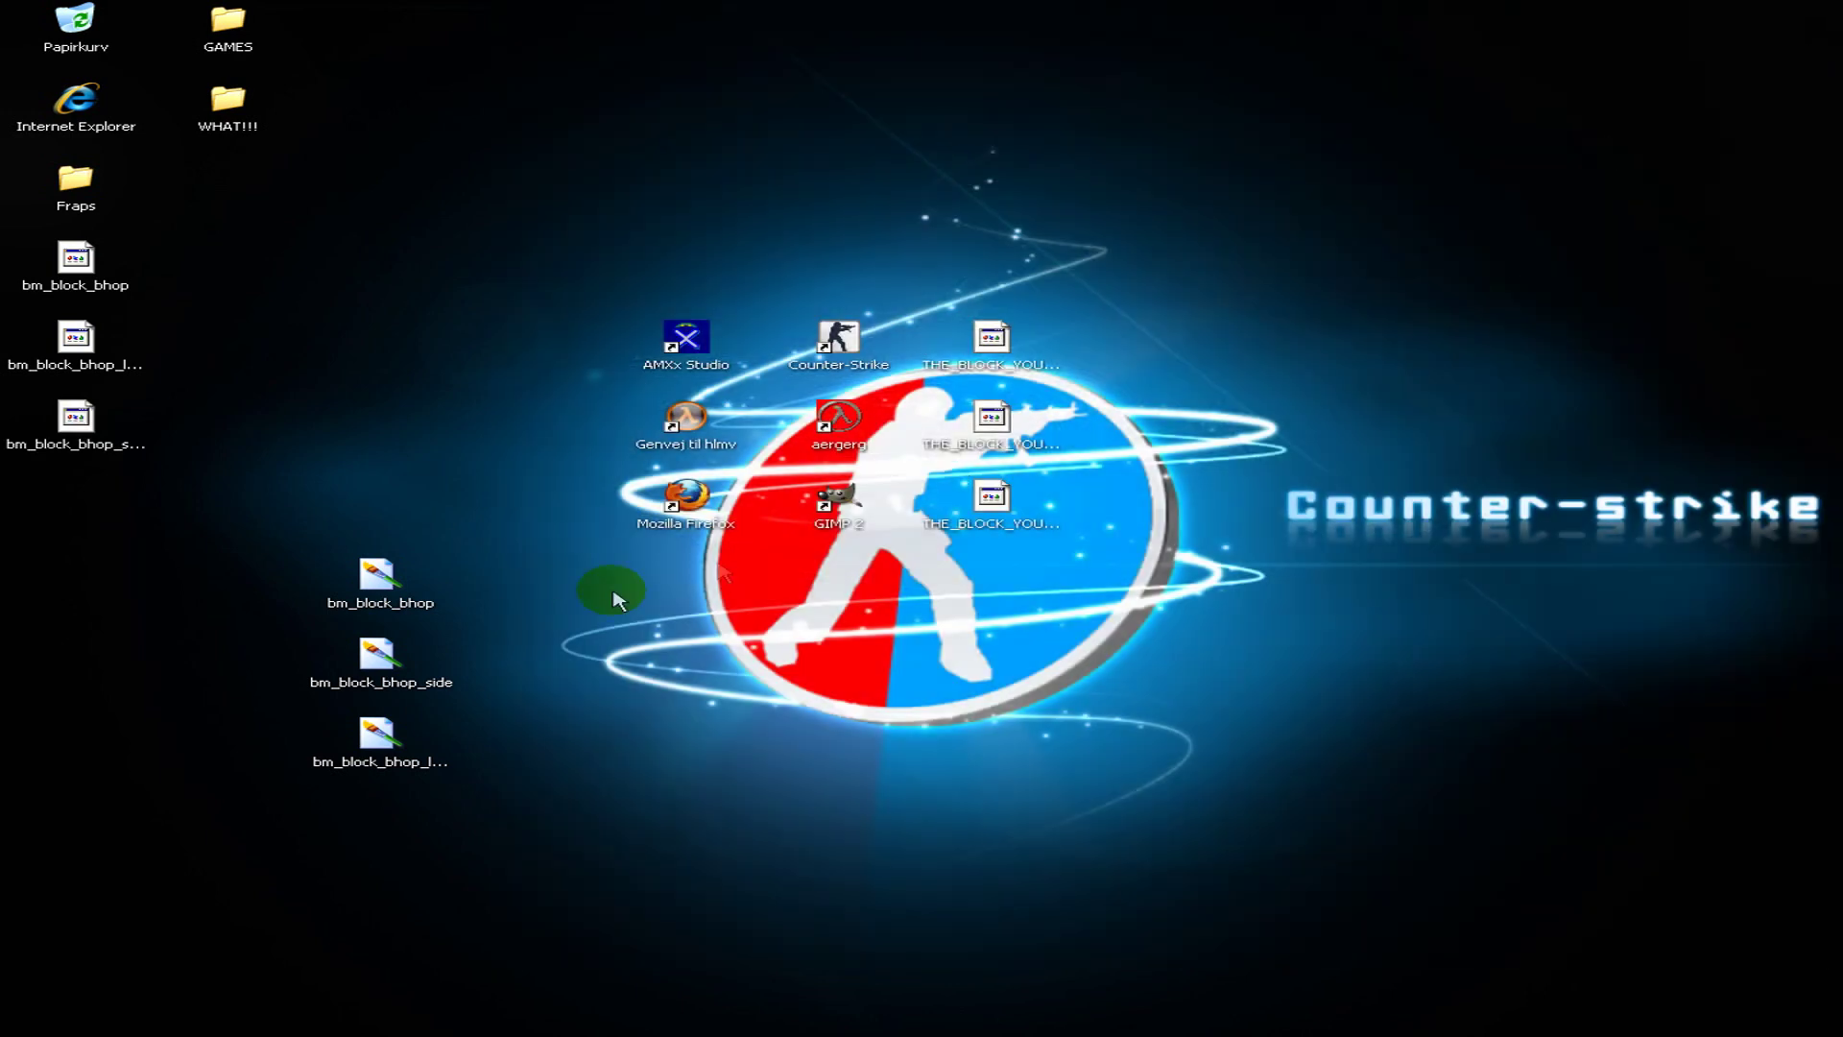
# Group the three new bm_block_bhop files with the THE_BLOCK_YOU files at the desktop's upper right.
pyautogui.moveTo(523, 468); pyautogui.dragTo(288, 822)
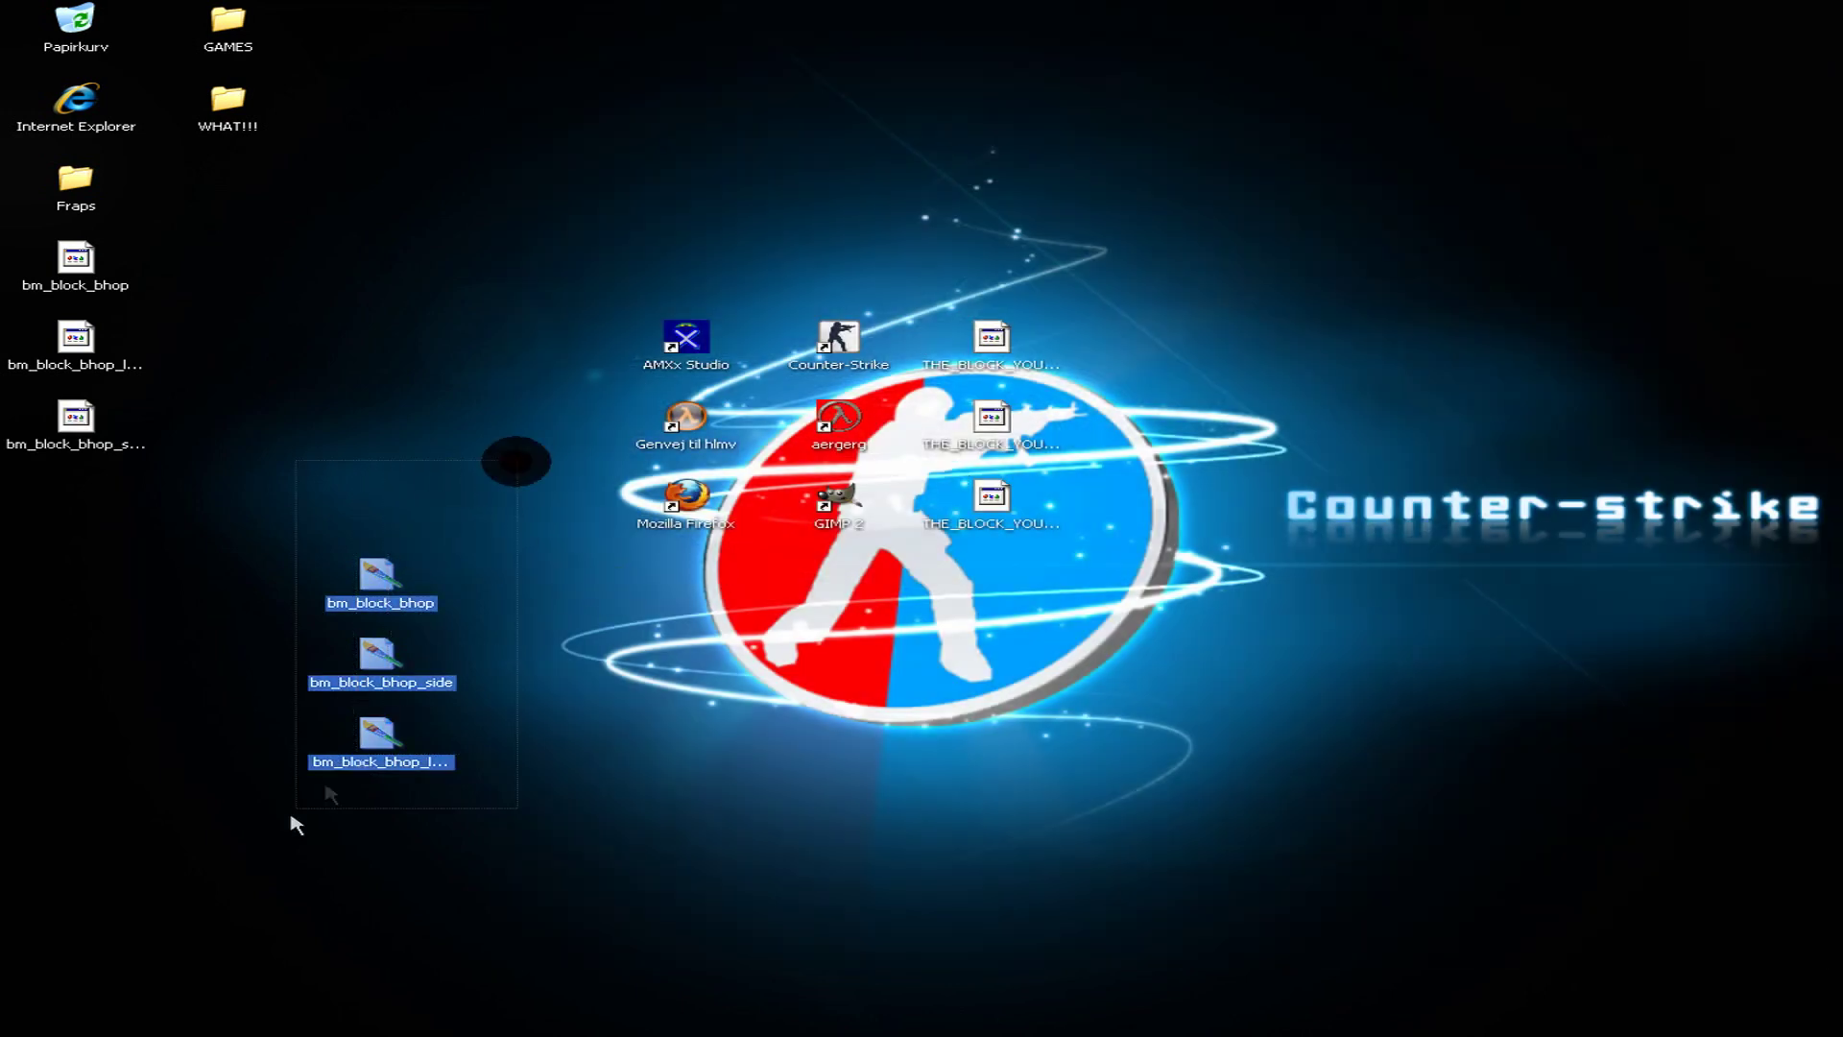
pyautogui.moveTo(421, 589); pyautogui.dragTo(1185, 352)
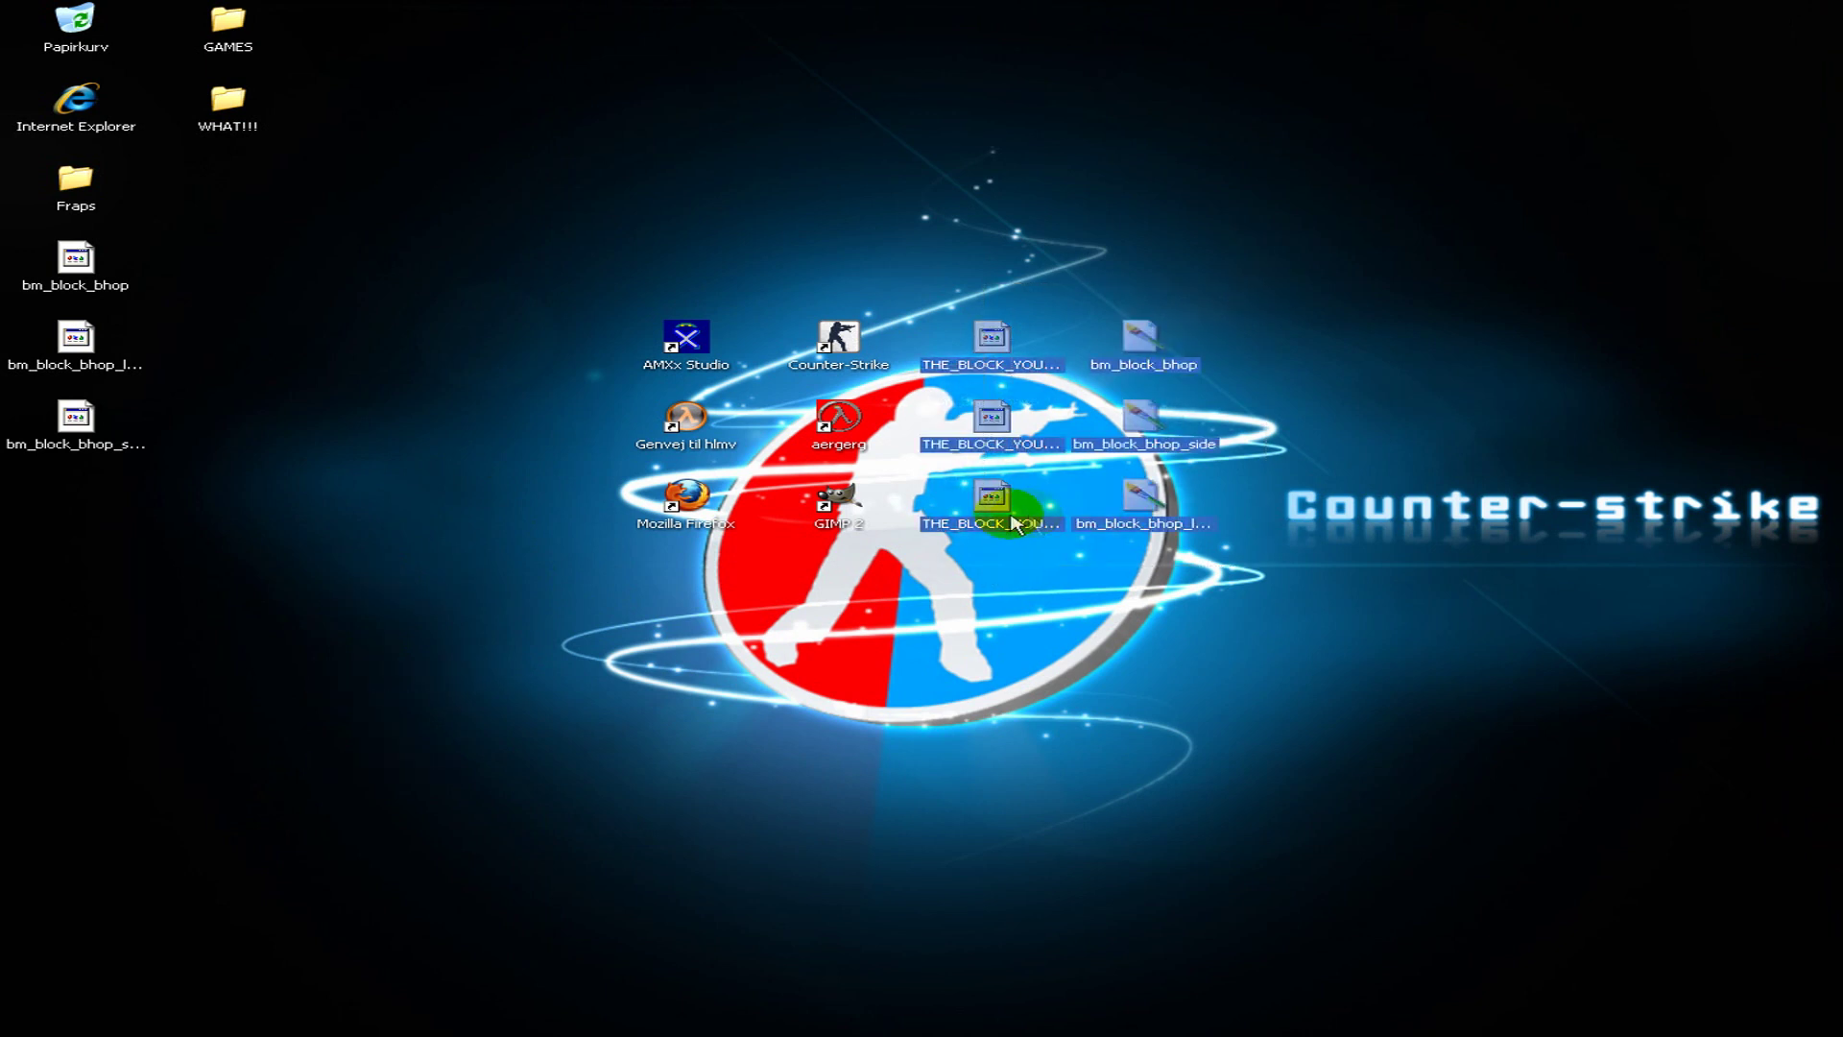
pyautogui.moveTo(1157, 432); pyautogui.dragTo(1615, 195)
pyautogui.click(926, 488)
pyautogui.click(819, 513)
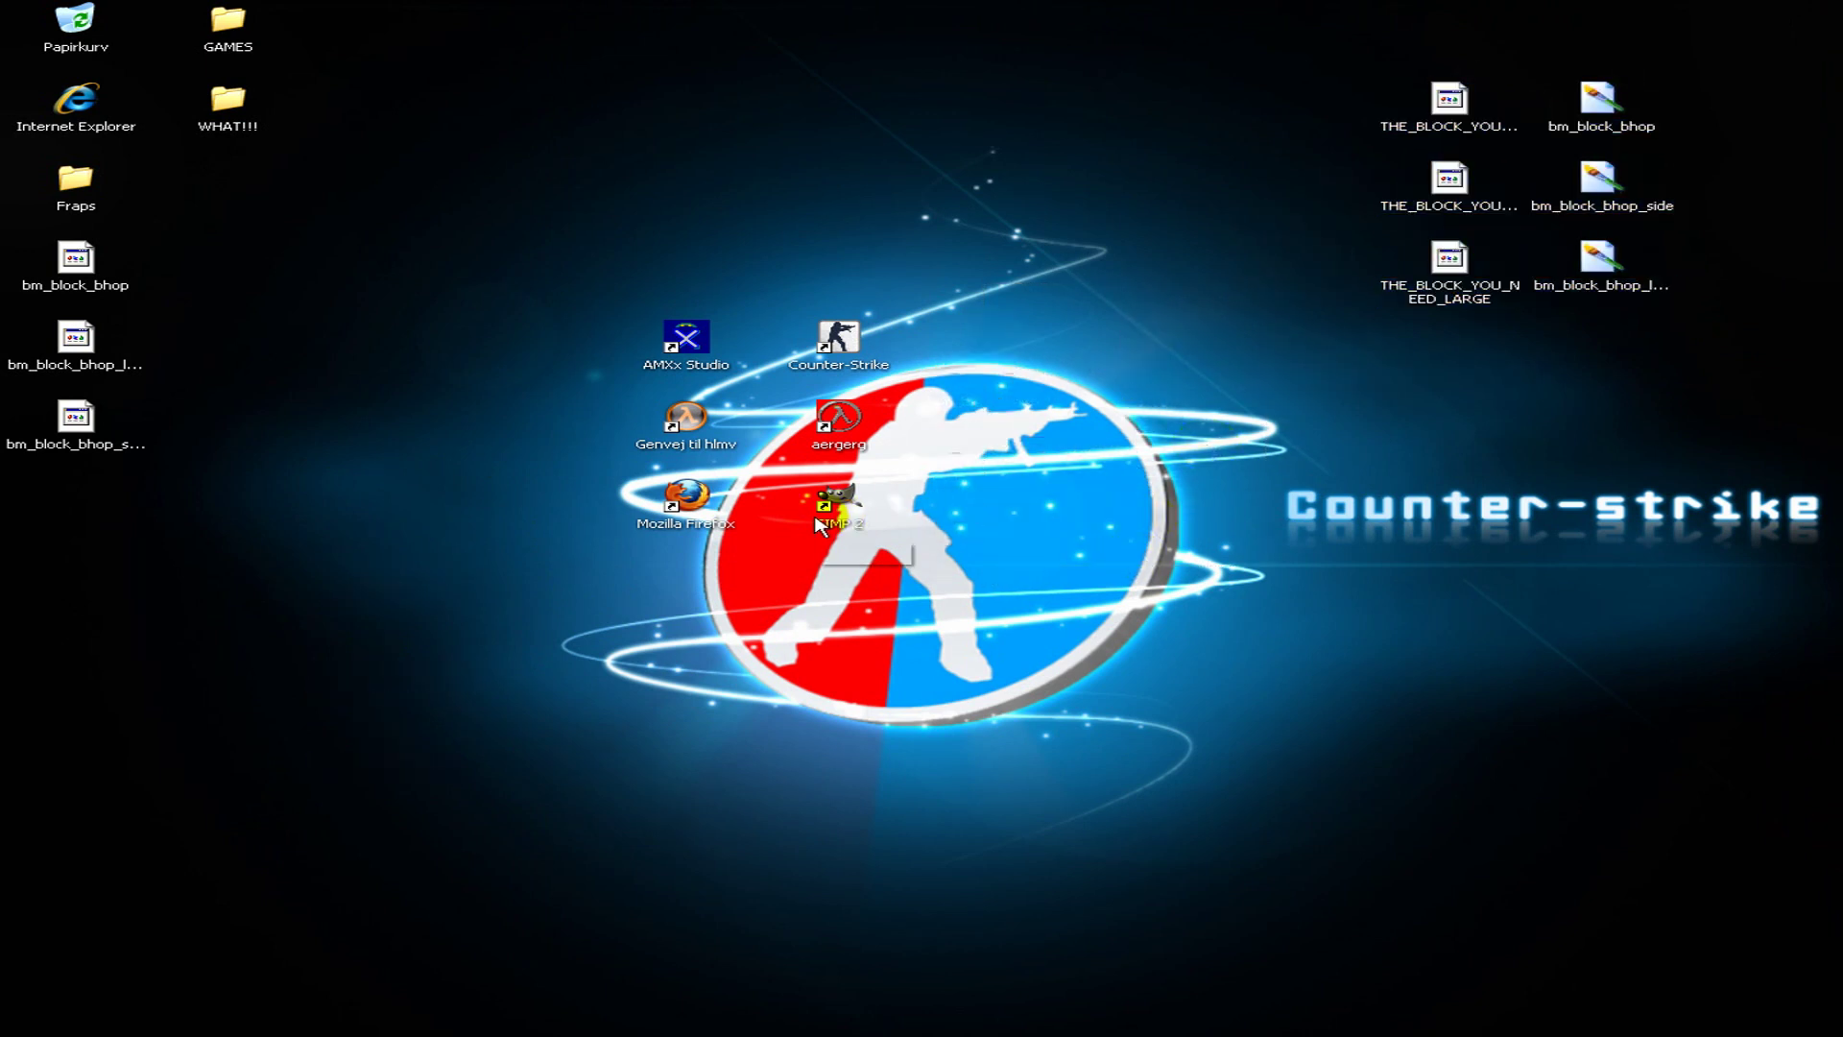
# Open the cstrike install folder via the aergerg shortcut's target location.
pyautogui.rightClick(840, 437)
pyautogui.click(891, 748)
pyautogui.click(989, 791)
pyautogui.click(1252, 943)
pyautogui.doubleClick(535, 509)
pyautogui.moveTo(737, 377); pyautogui.dragTo(1261, 424)
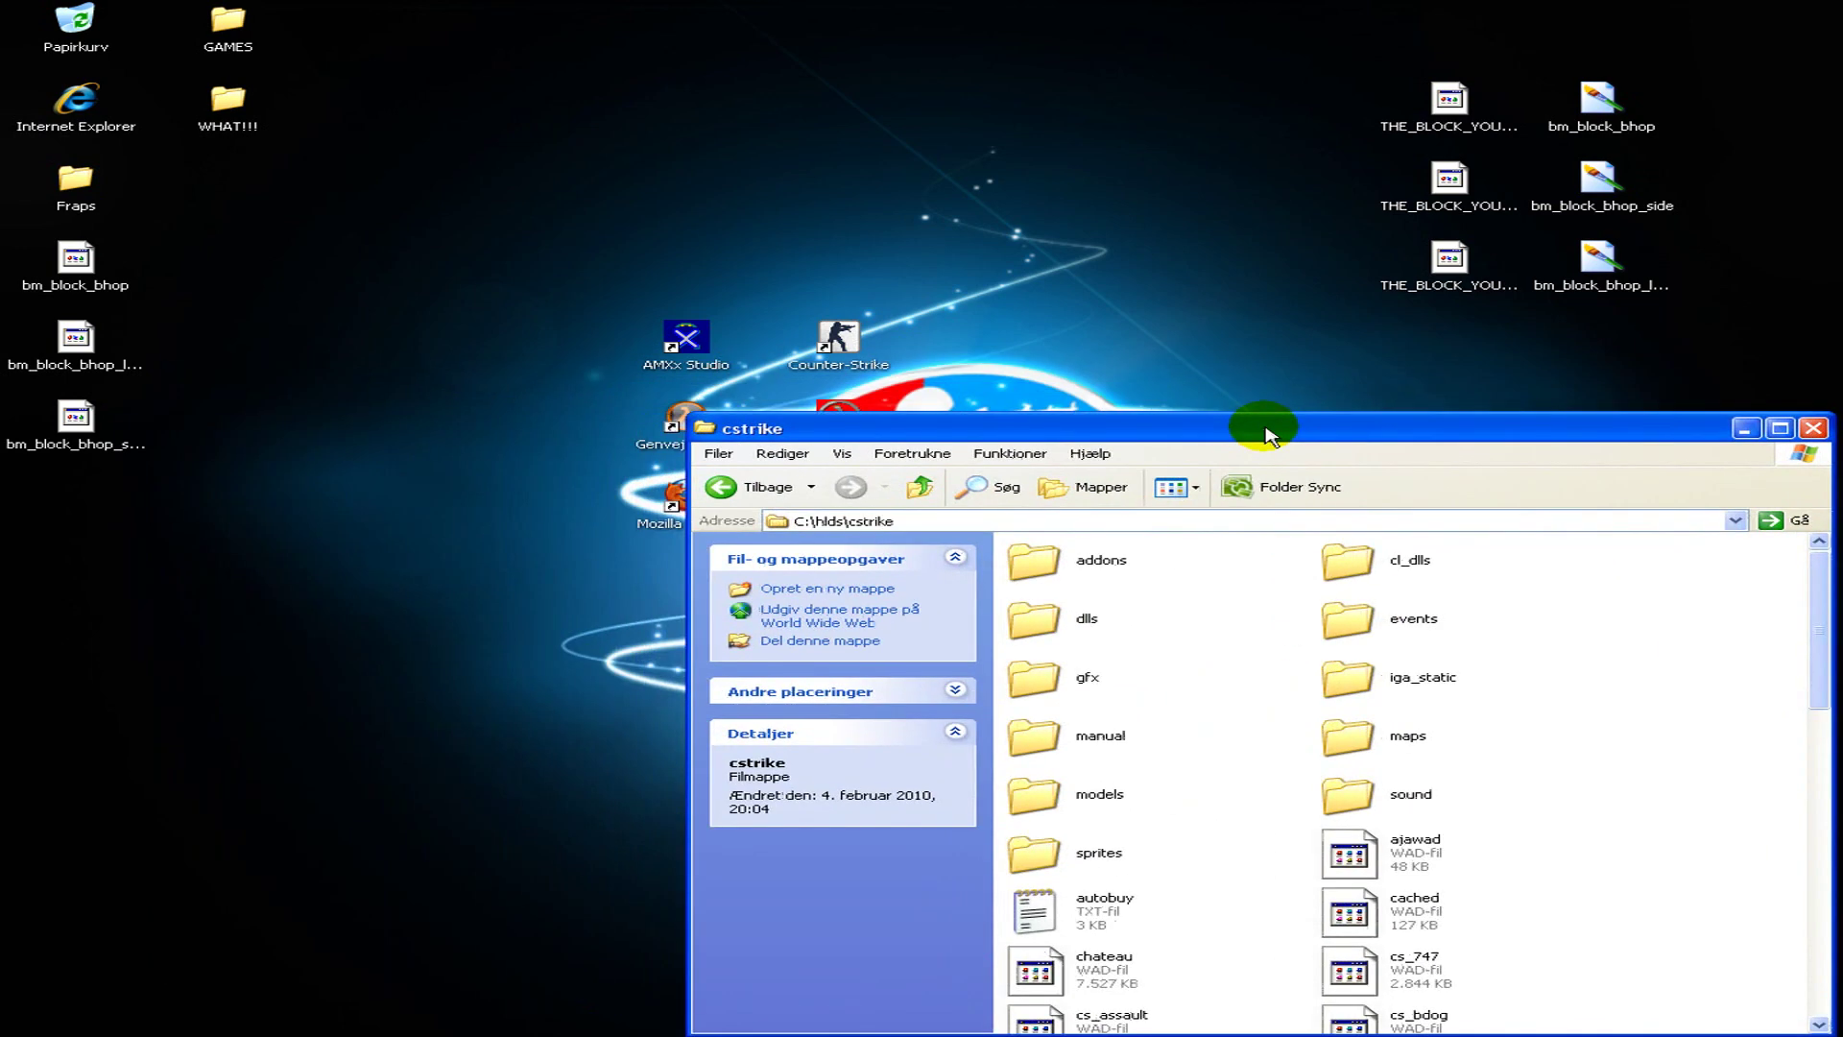
# Create a bmblocks folder in cstrike\models and paste the three bm_block model files into it.
pyautogui.doubleClick(1075, 787)
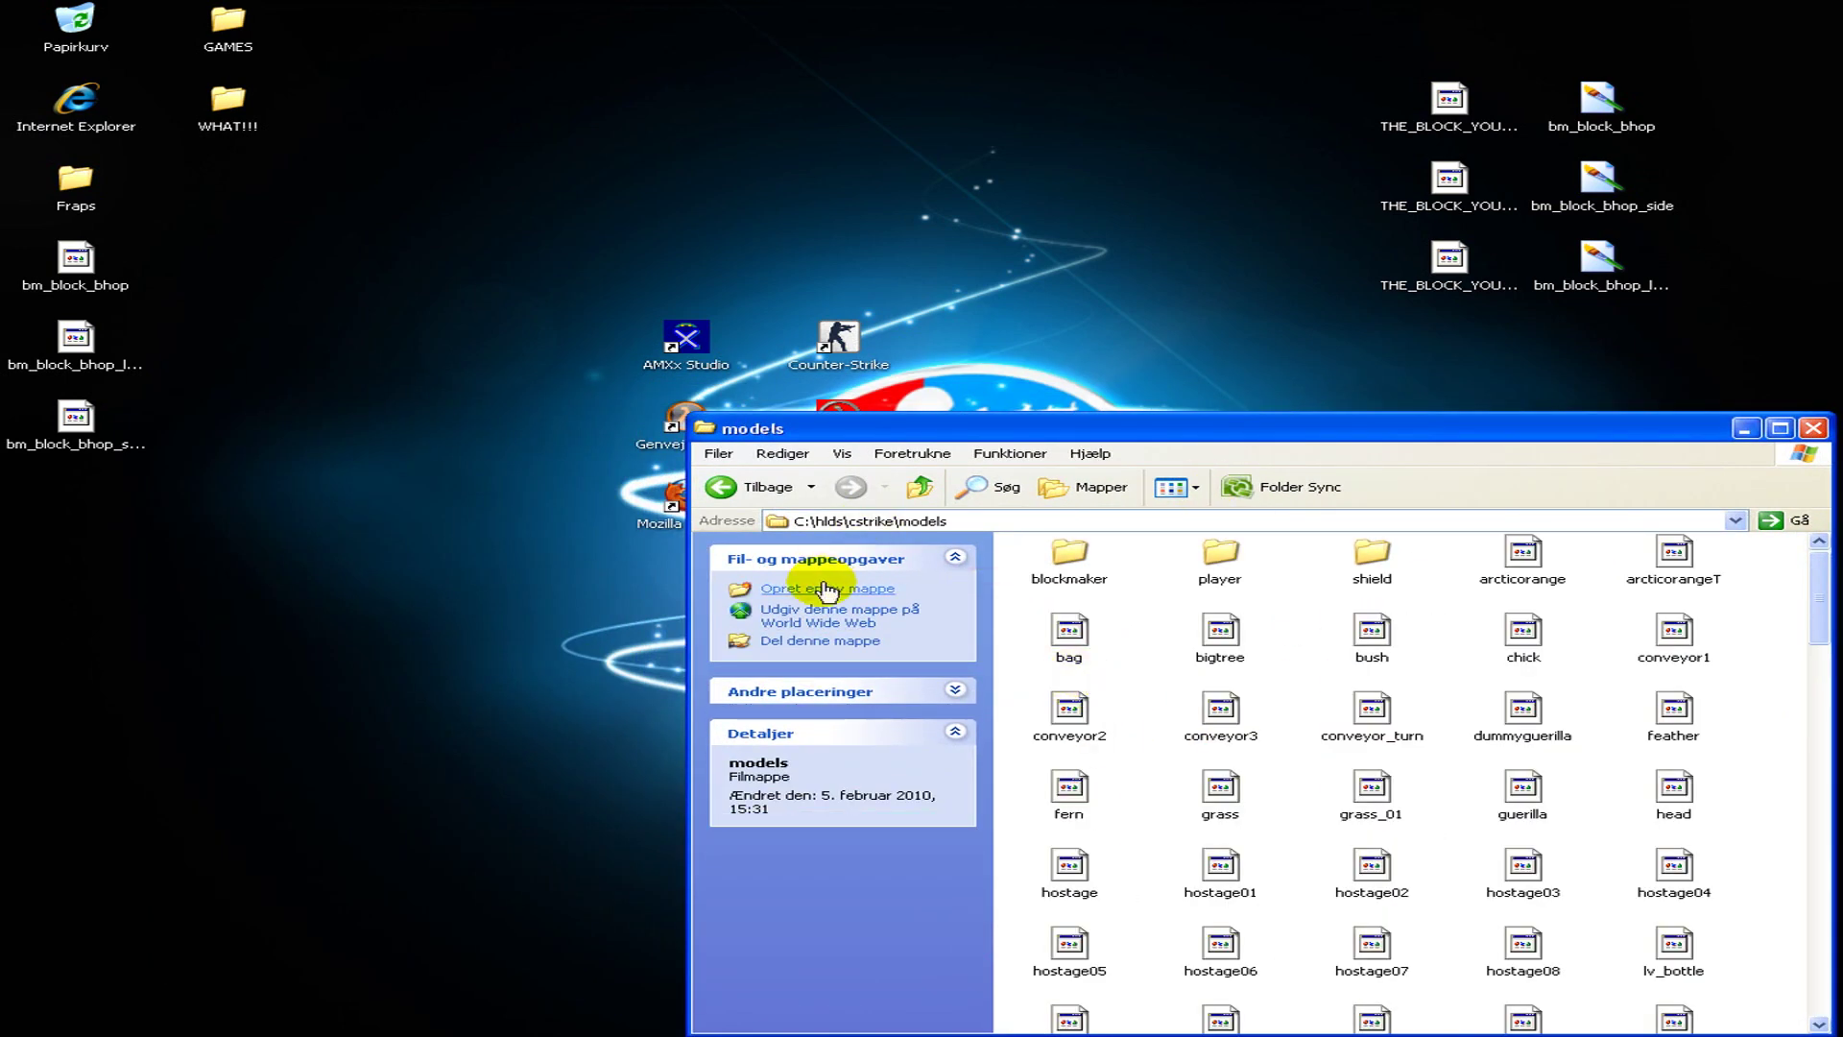
pyautogui.click(787, 588)
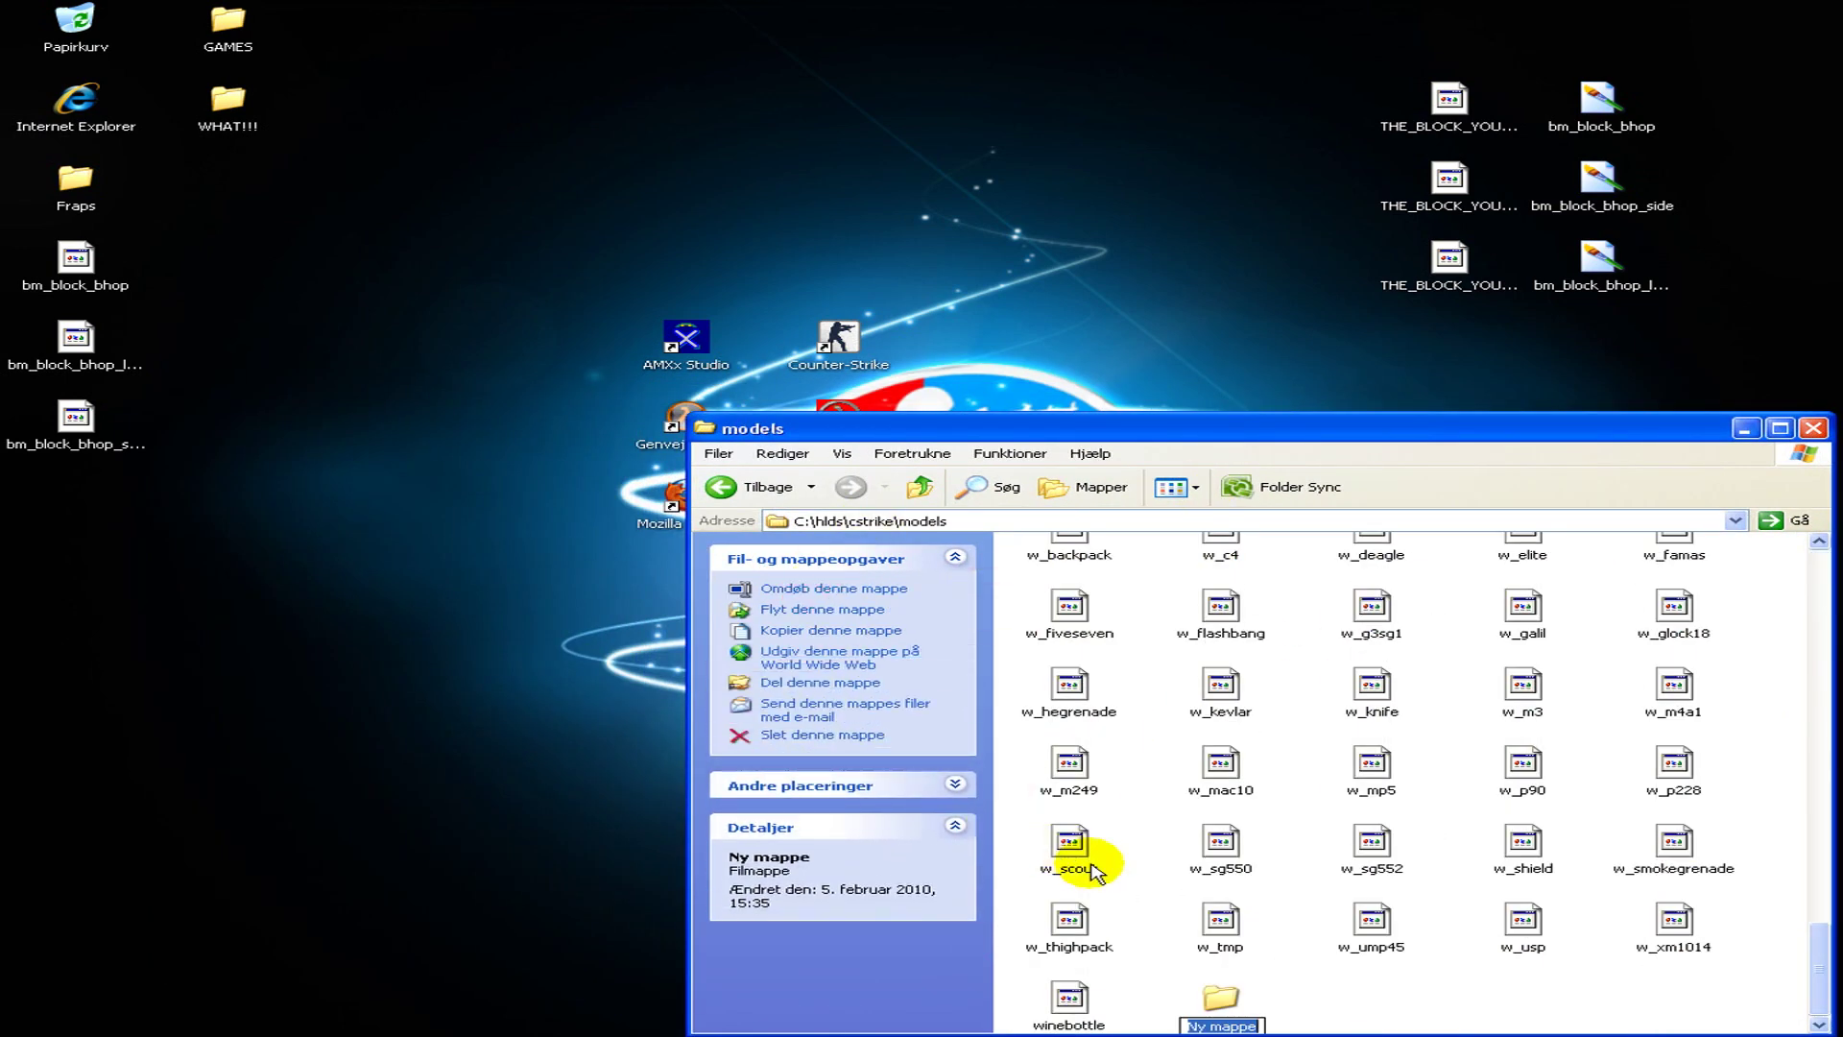
pyautogui.write('bmblocks')
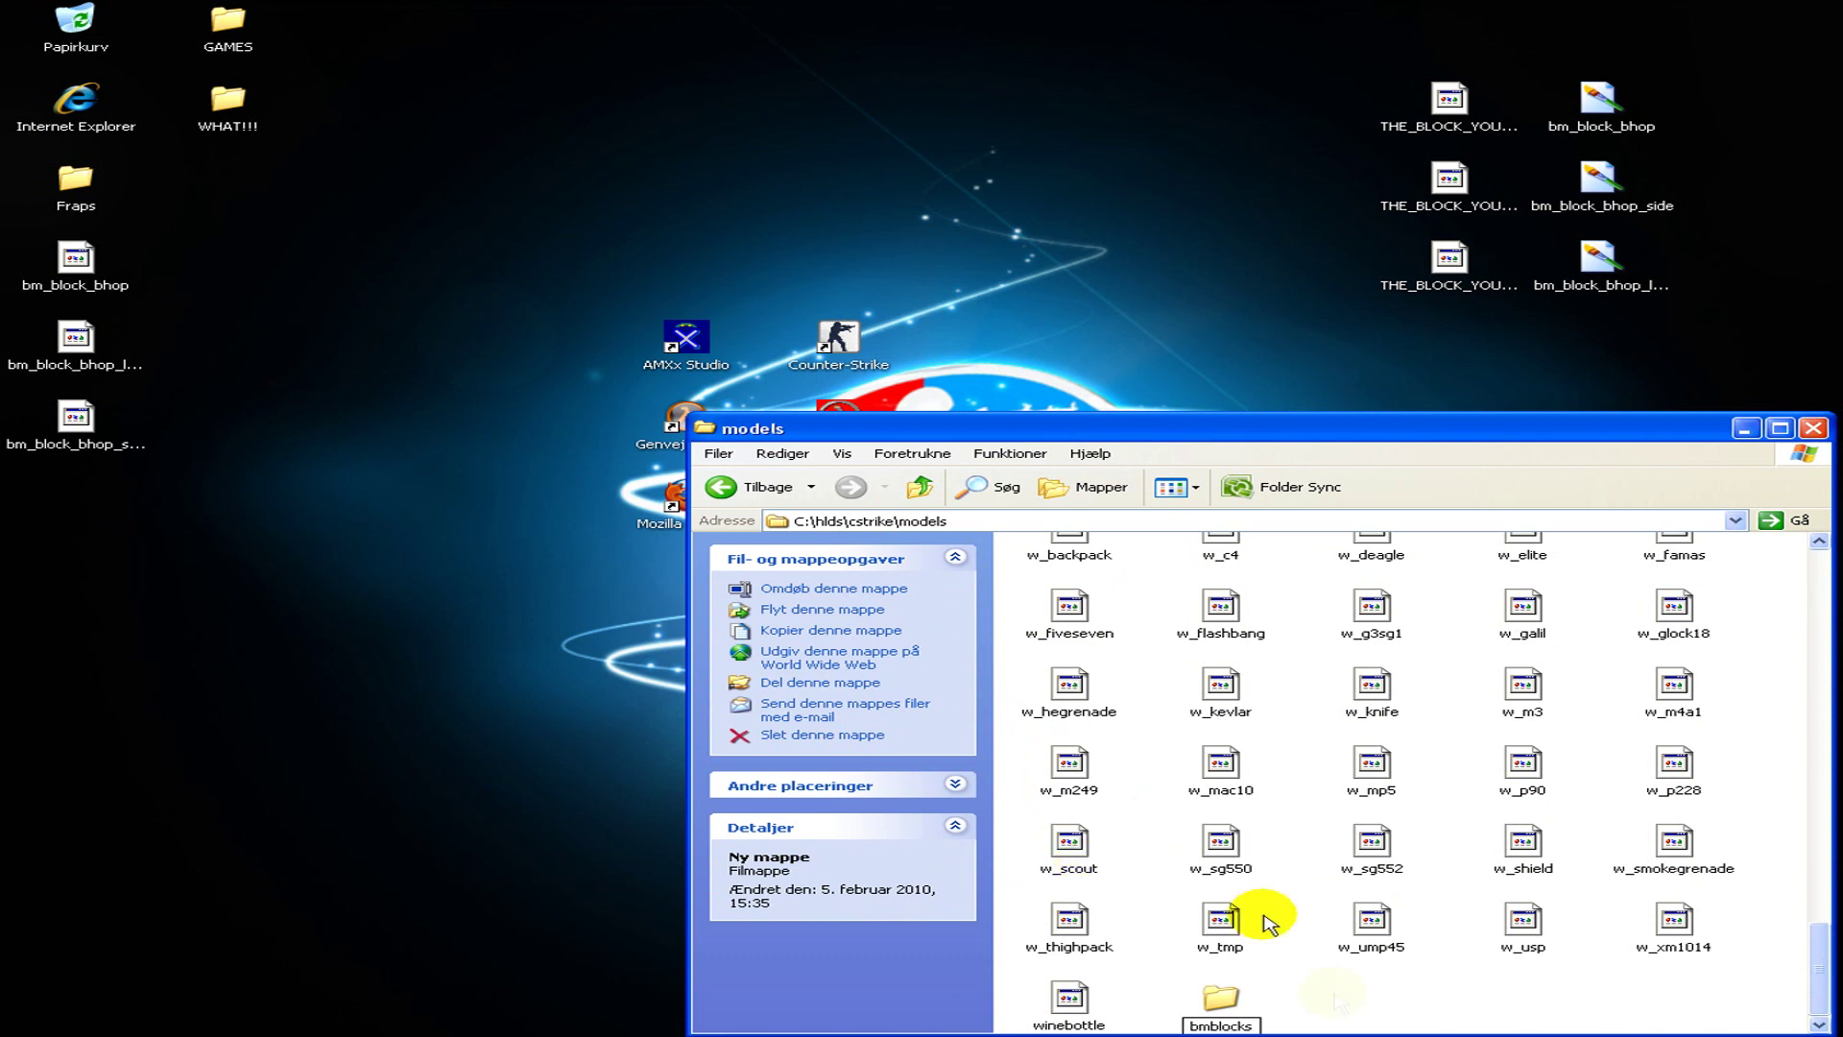
pyautogui.press('Return')
pyautogui.doubleClick(1217, 1000)
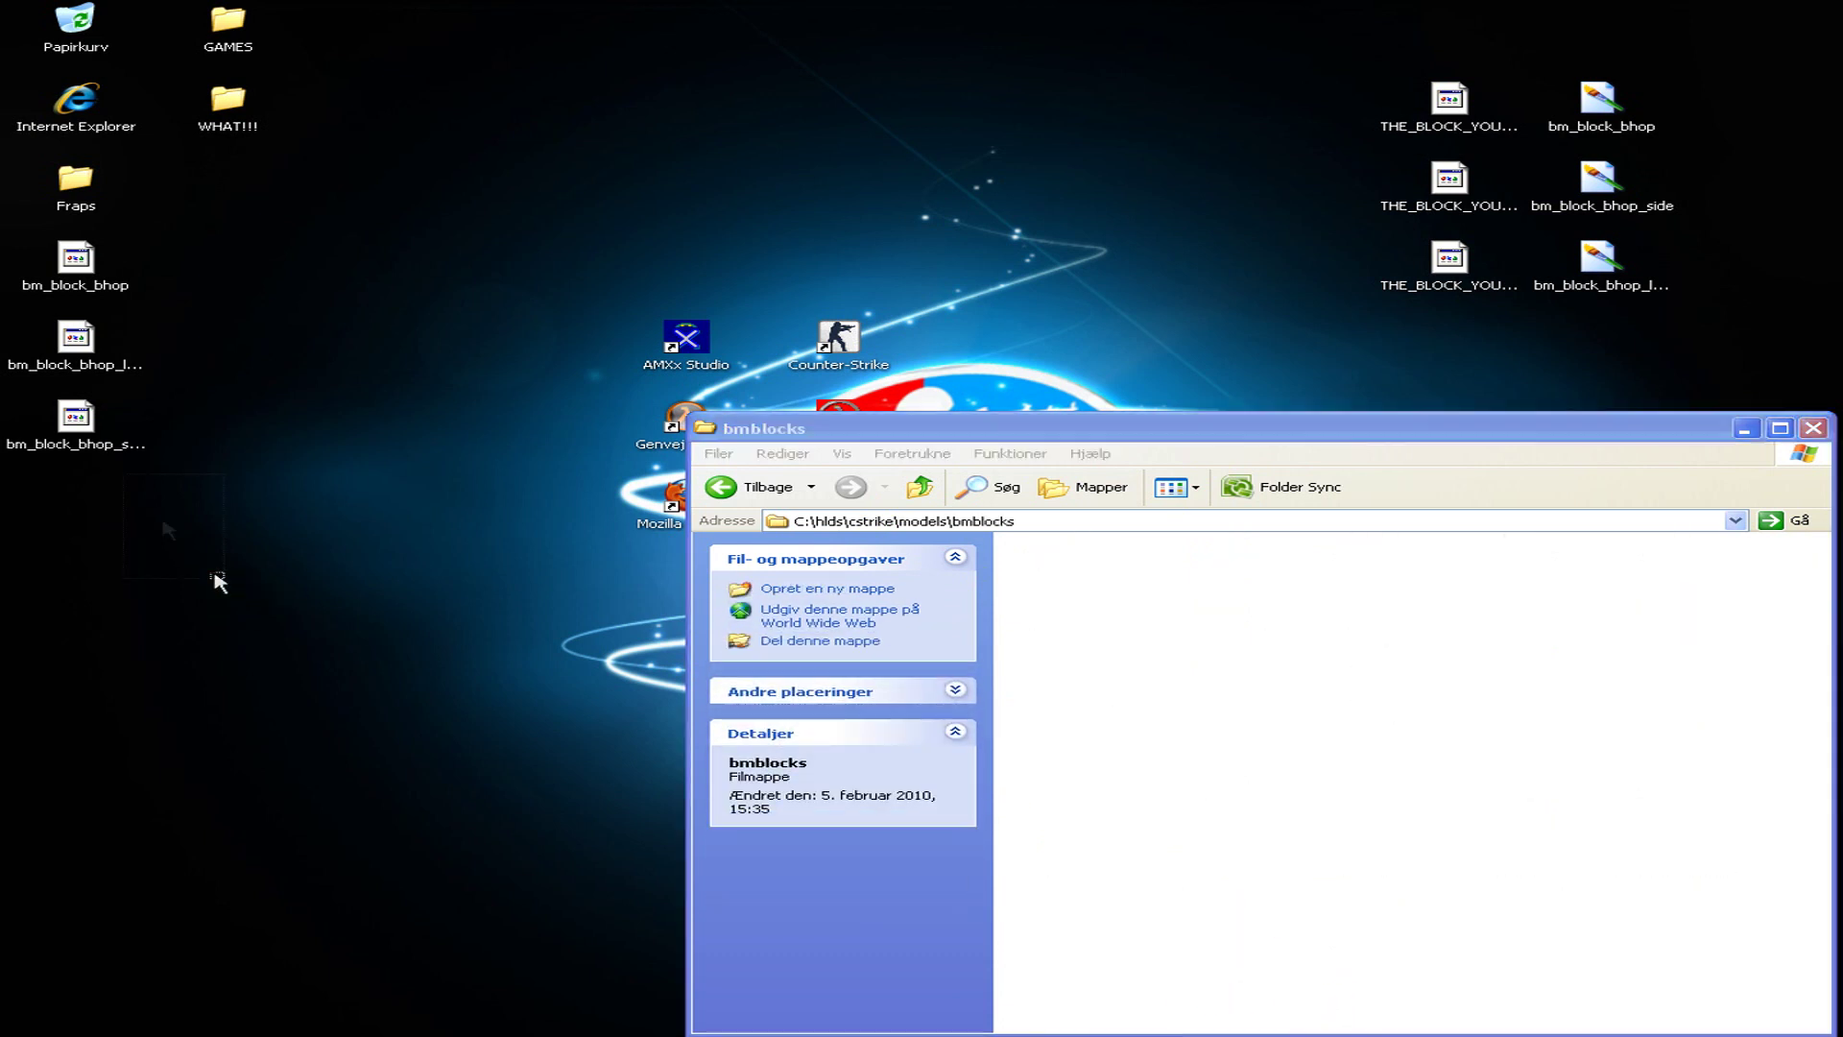
pyautogui.moveTo(214, 486); pyautogui.dragTo(41, 247)
pyautogui.click(1181, 744)
pyautogui.hotkey('ctrl', 'v')
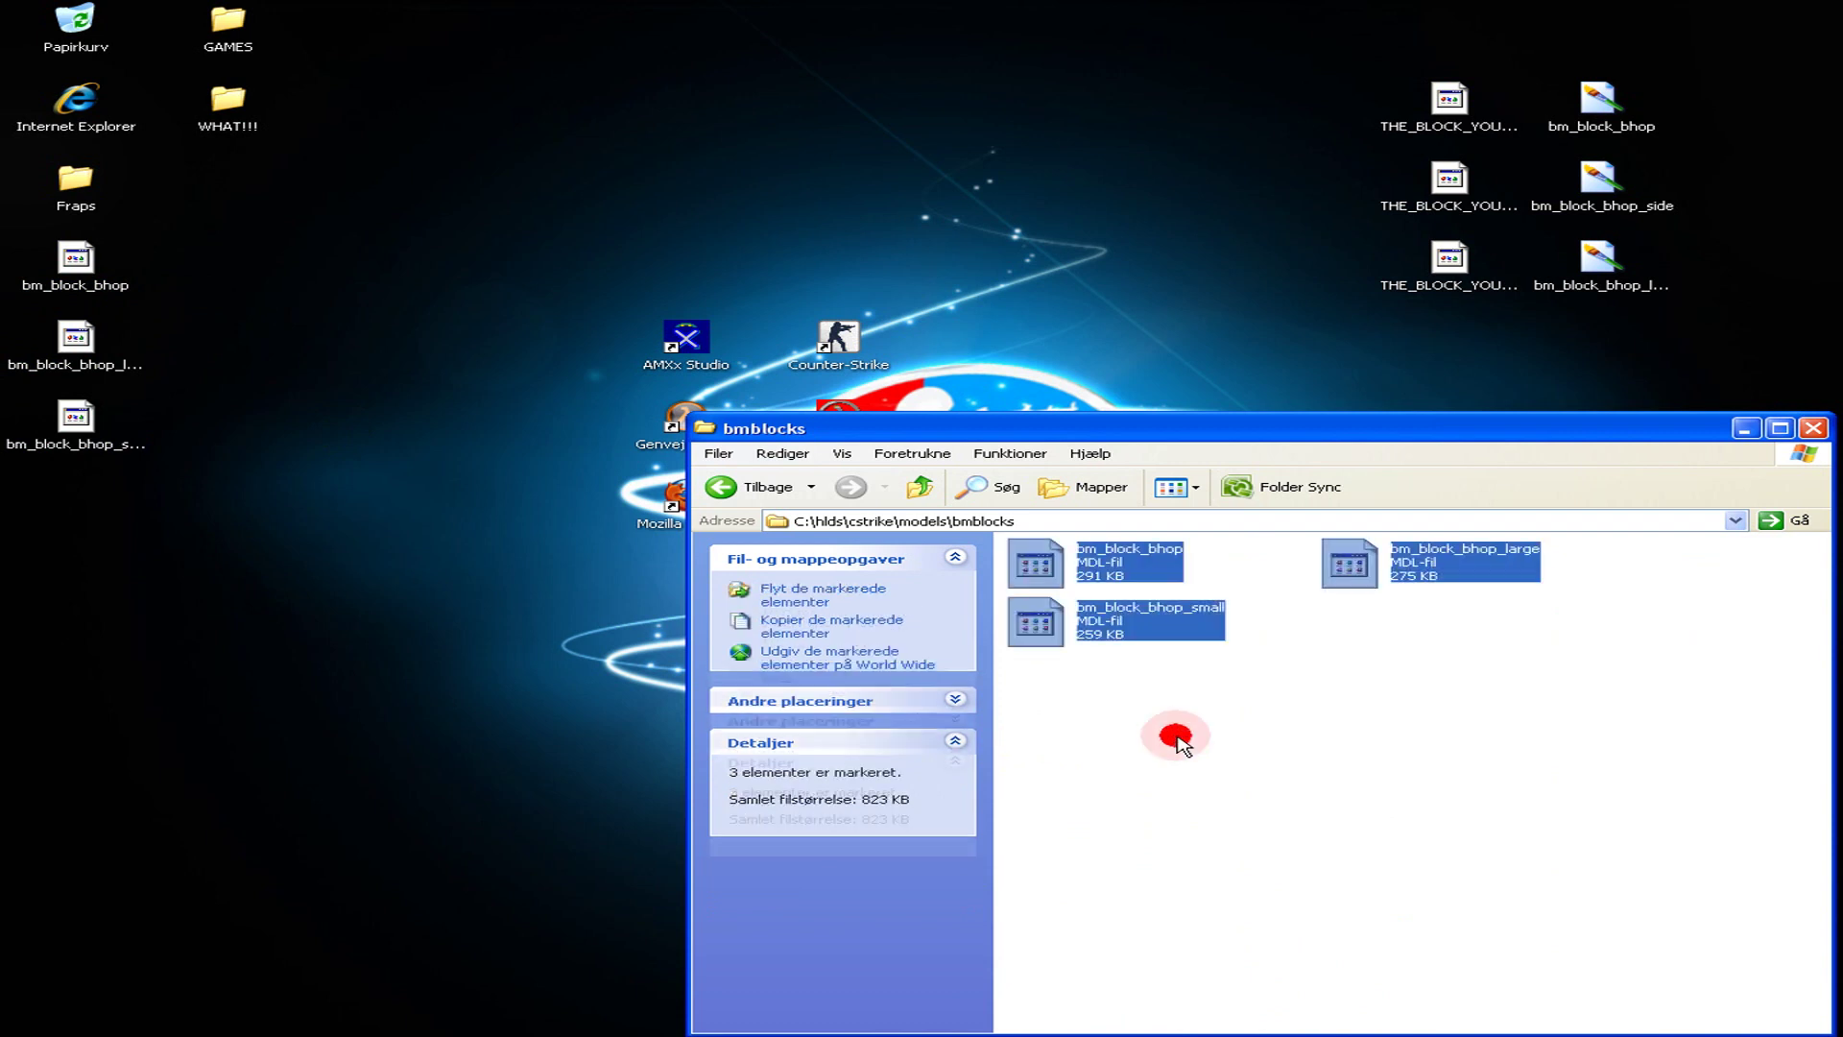
# Go back up to cstrike and into addons\amxmodx.
pyautogui.press('BackSpace')
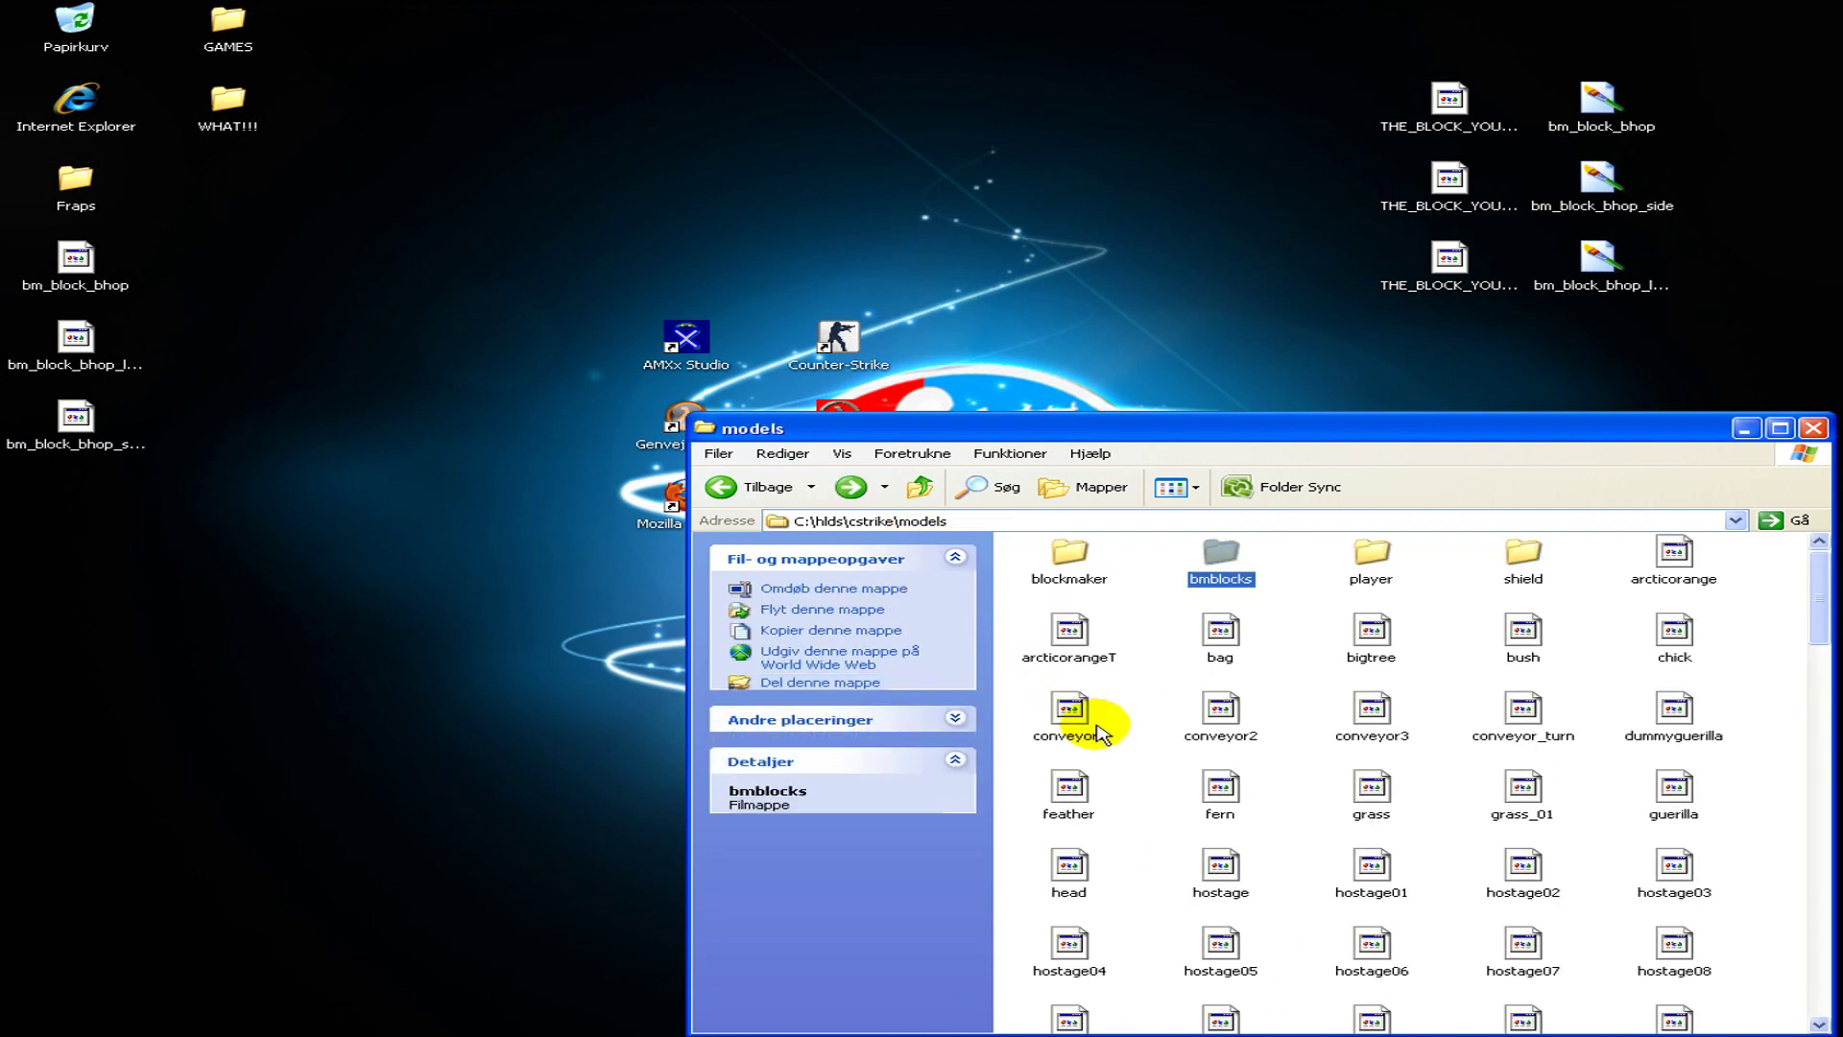
pyautogui.press('BackSpace')
pyautogui.doubleClick(1051, 561)
pyautogui.doubleClick(1066, 576)
# Launch AMXX-Studio from the scripting folder and open blockmaker_v4.01.sma.
pyautogui.doubleClick(1348, 739)
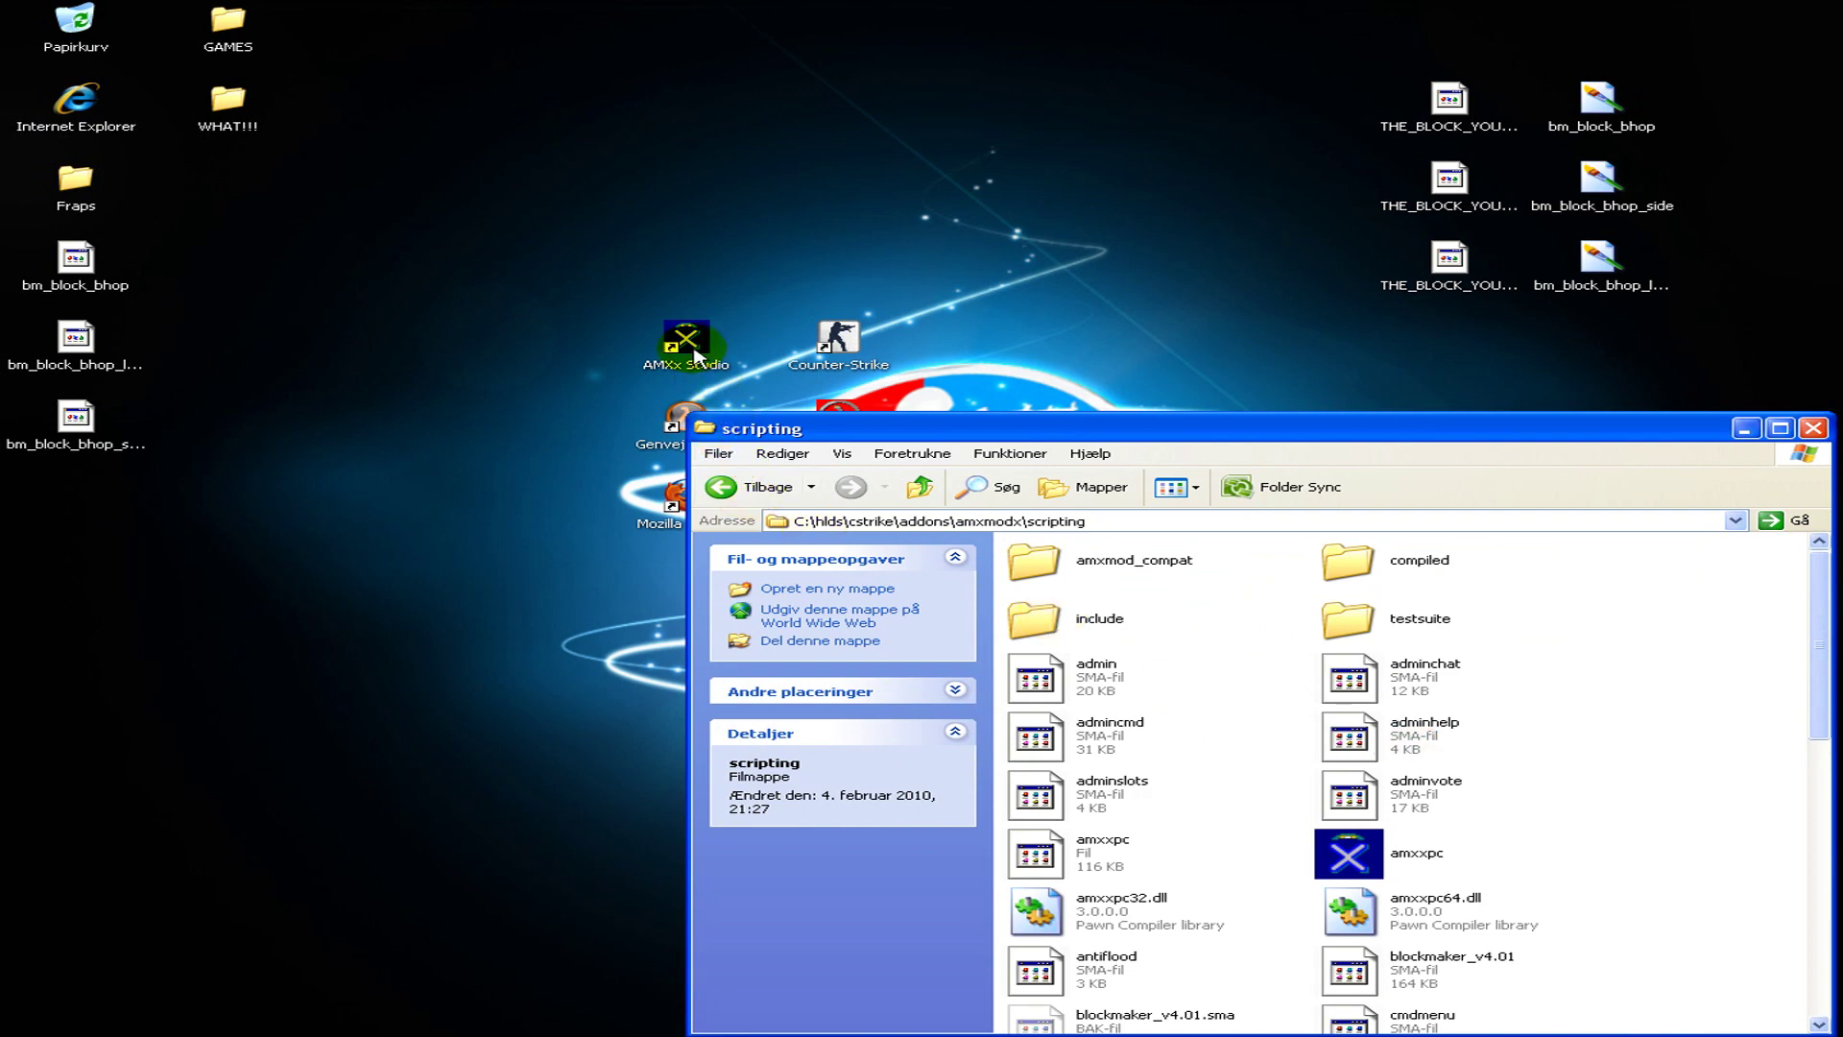
pyautogui.doubleClick(697, 355)
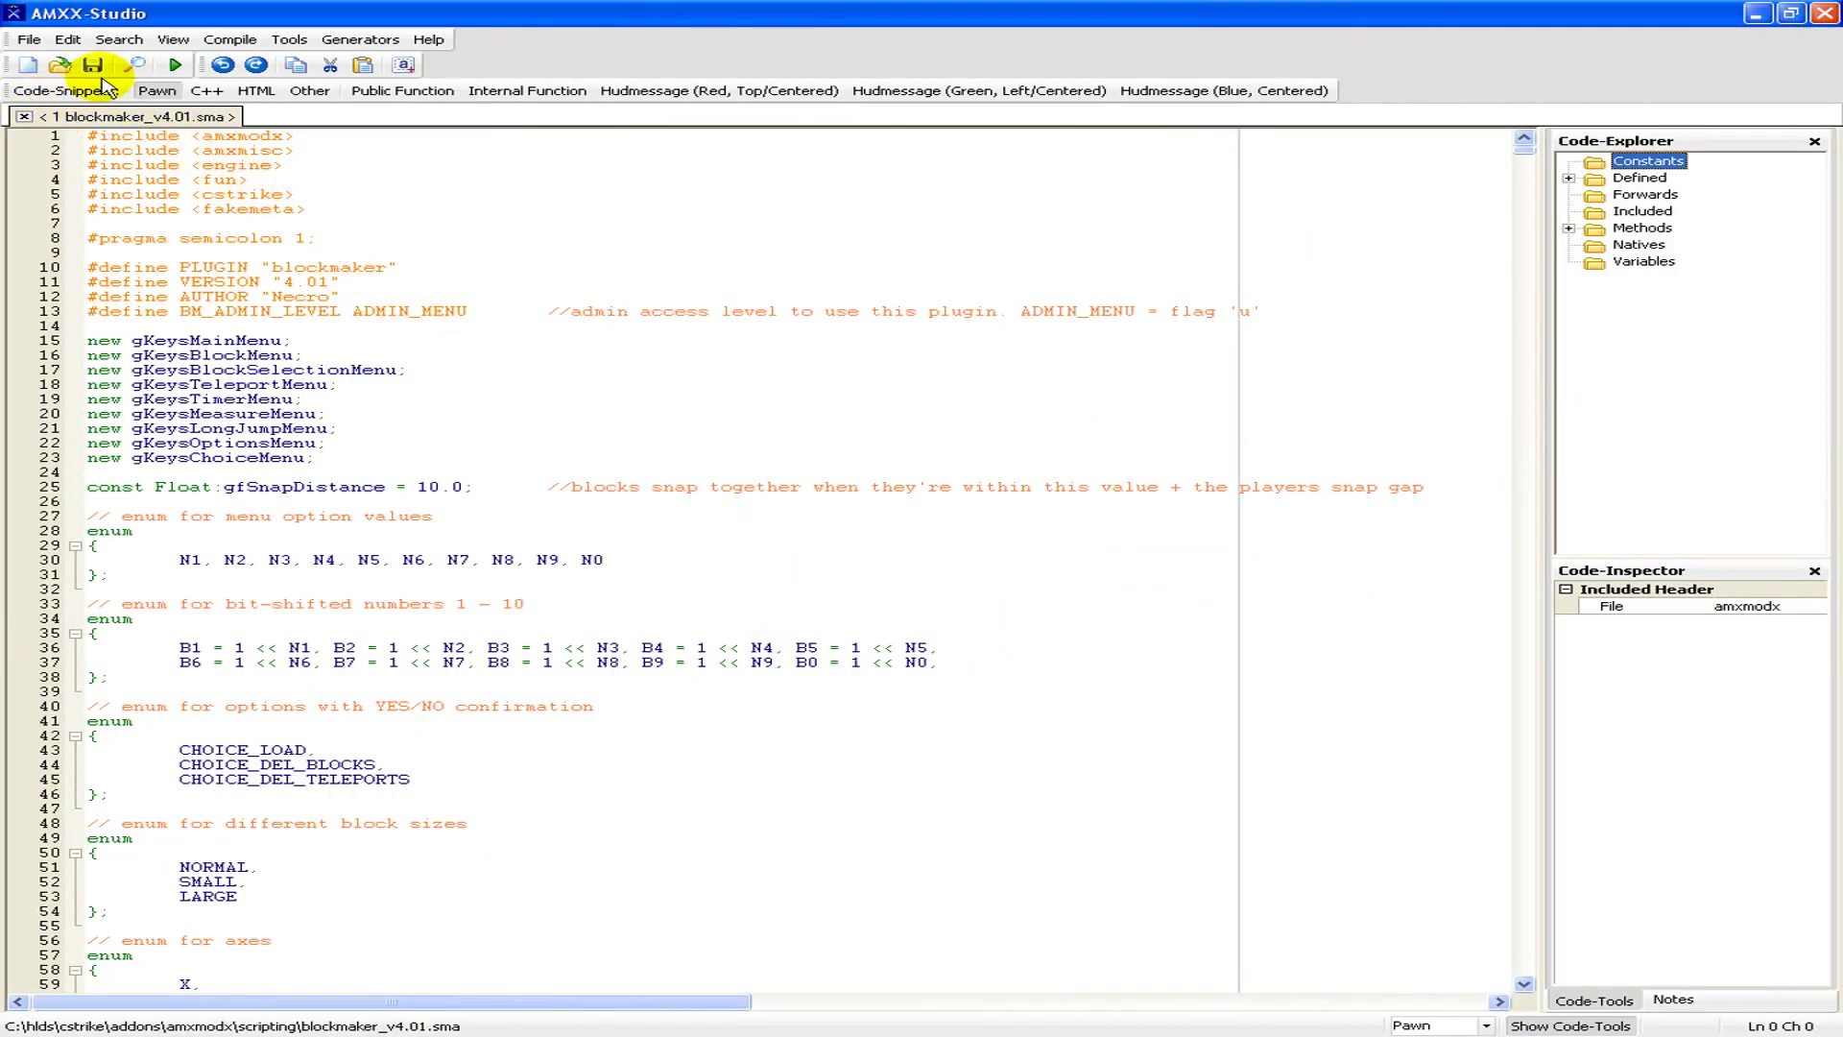
pyautogui.click(59, 65)
pyautogui.click(708, 437)
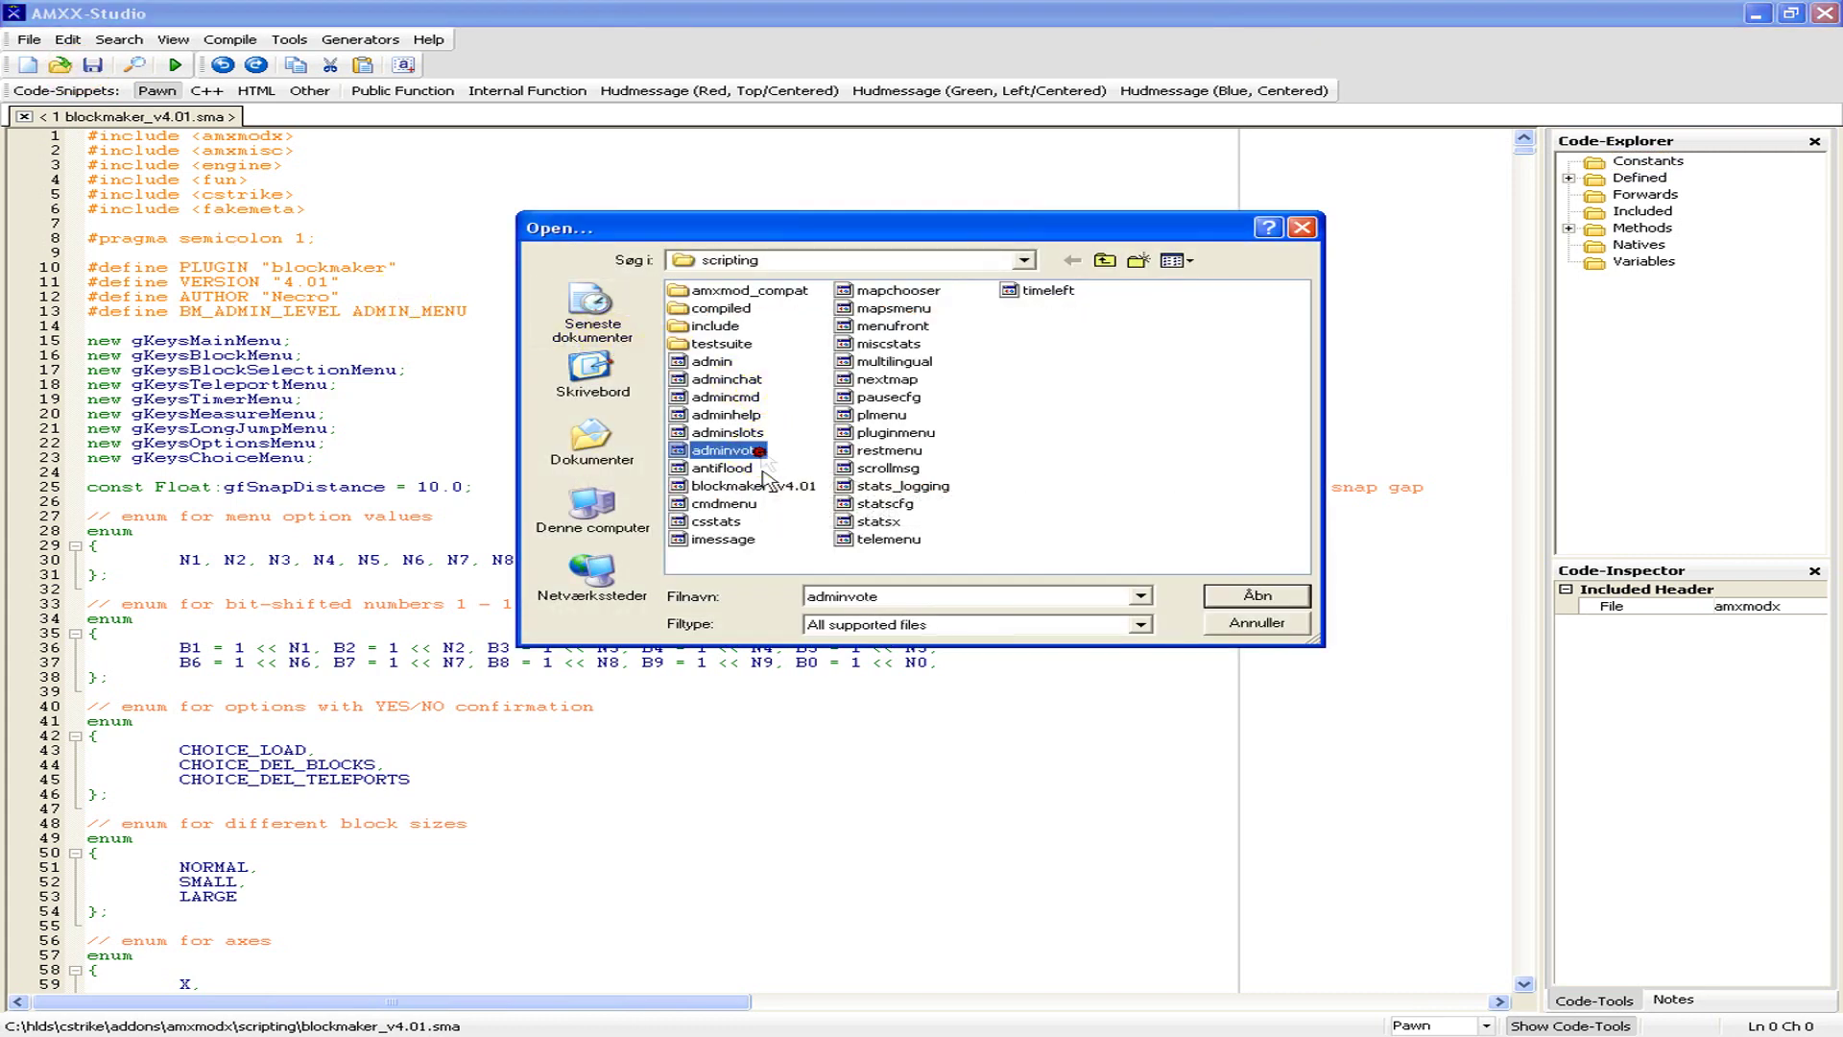
pyautogui.doubleClick(768, 488)
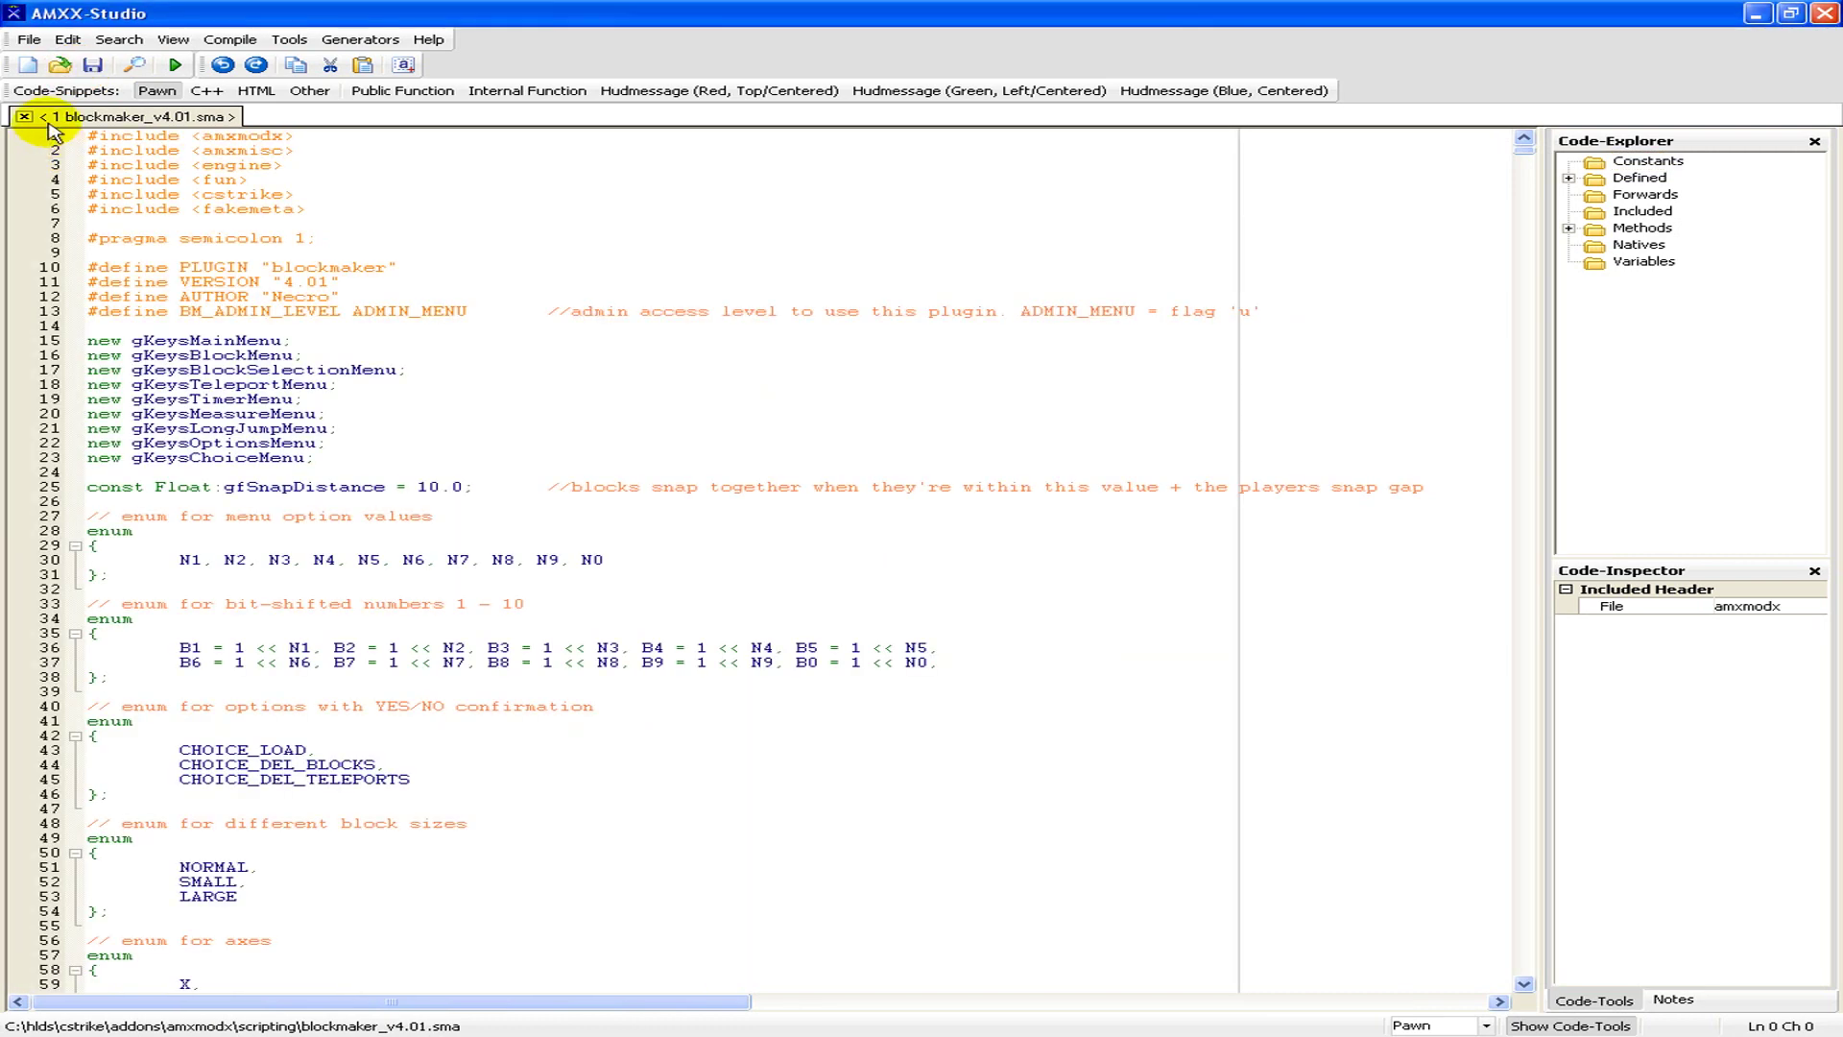
# Scroll to the bunnyhop model path on line 128 and place the cursor before blockmaker.
pyautogui.click(624, 708)
pyautogui.scroll(-8, 671, 720)
pyautogui.scroll(-18, 658, 728)
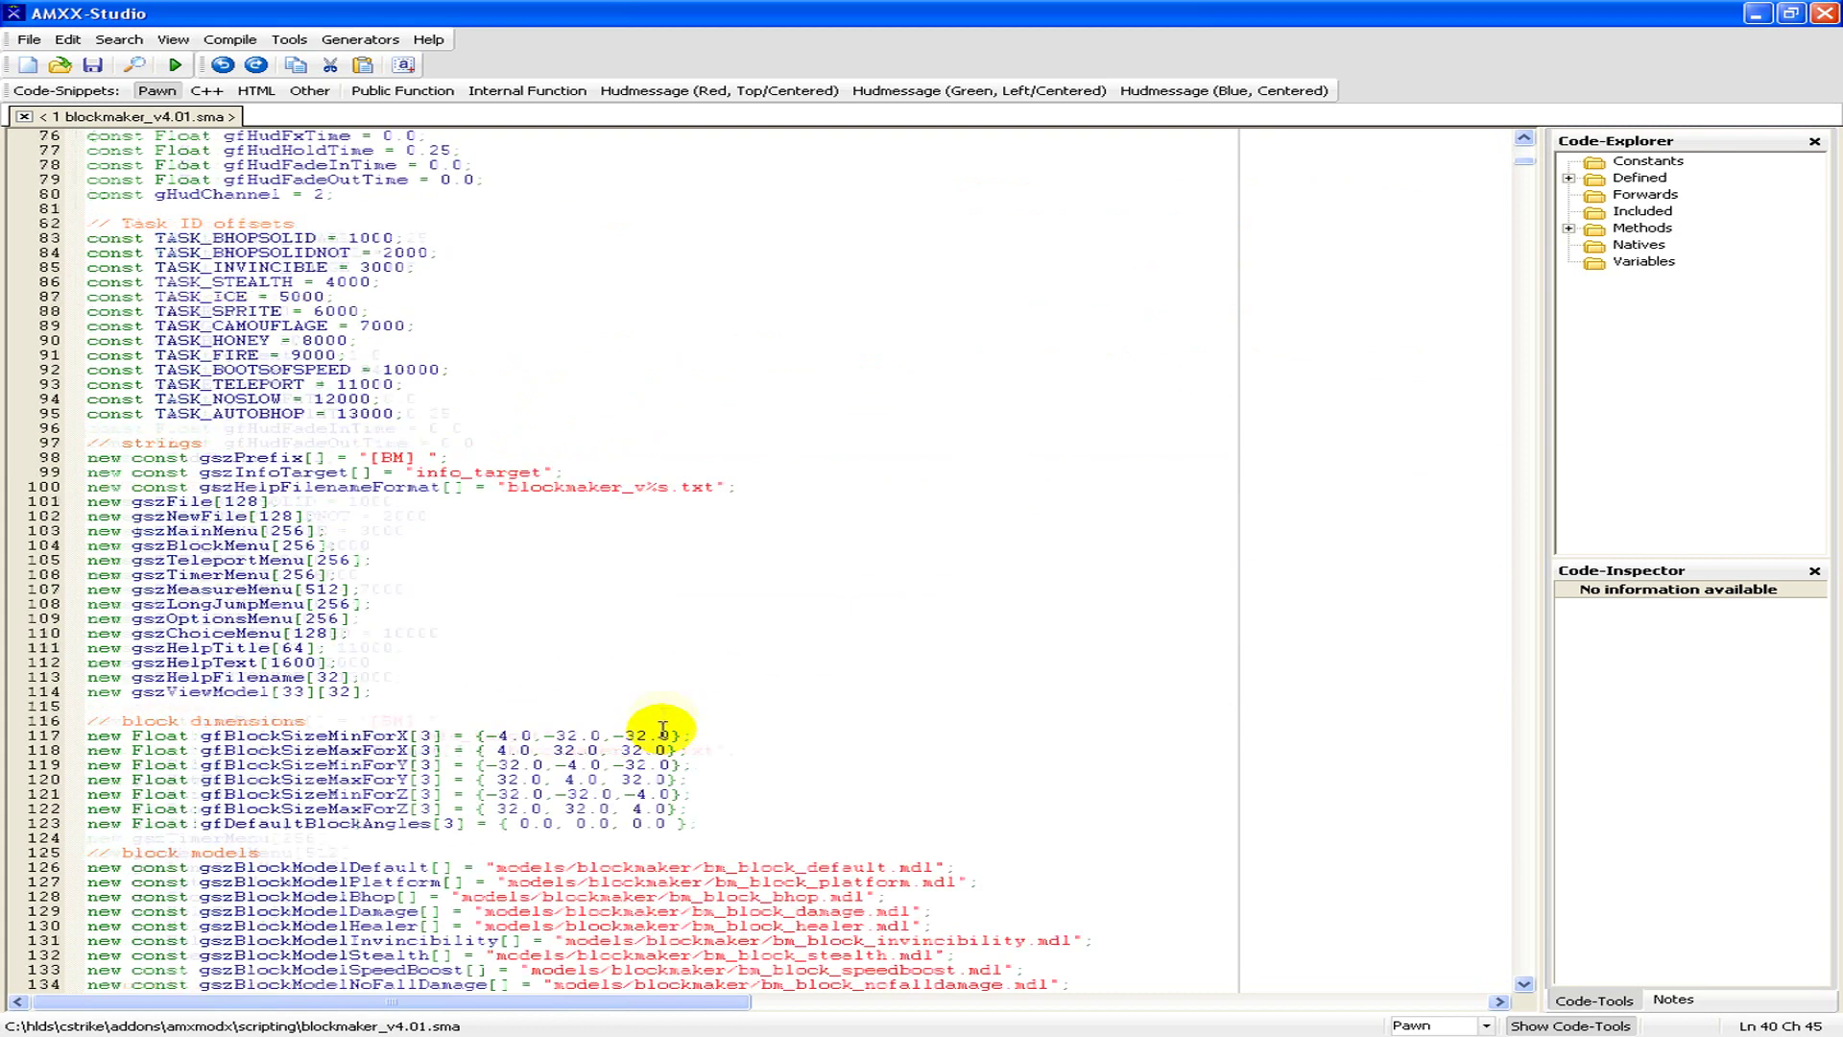
pyautogui.scroll(-7, 665, 726)
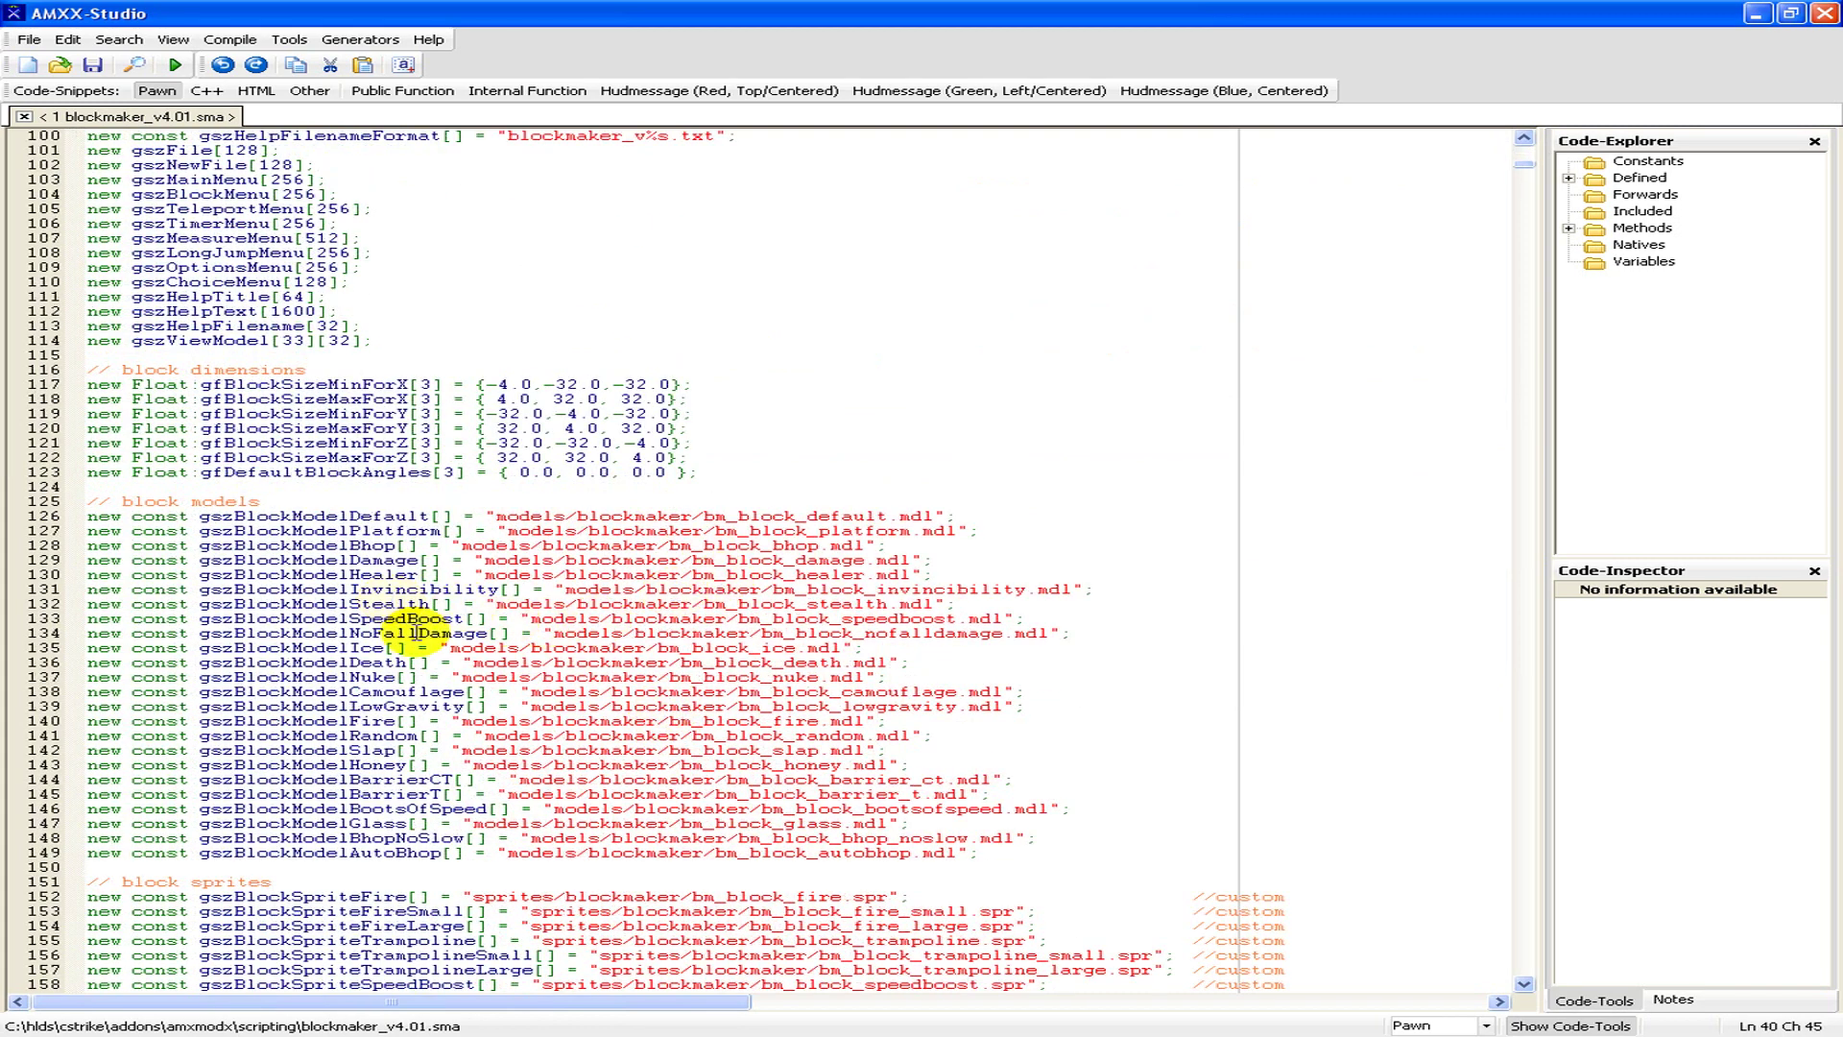
pyautogui.click(553, 546)
pyautogui.press('Left')
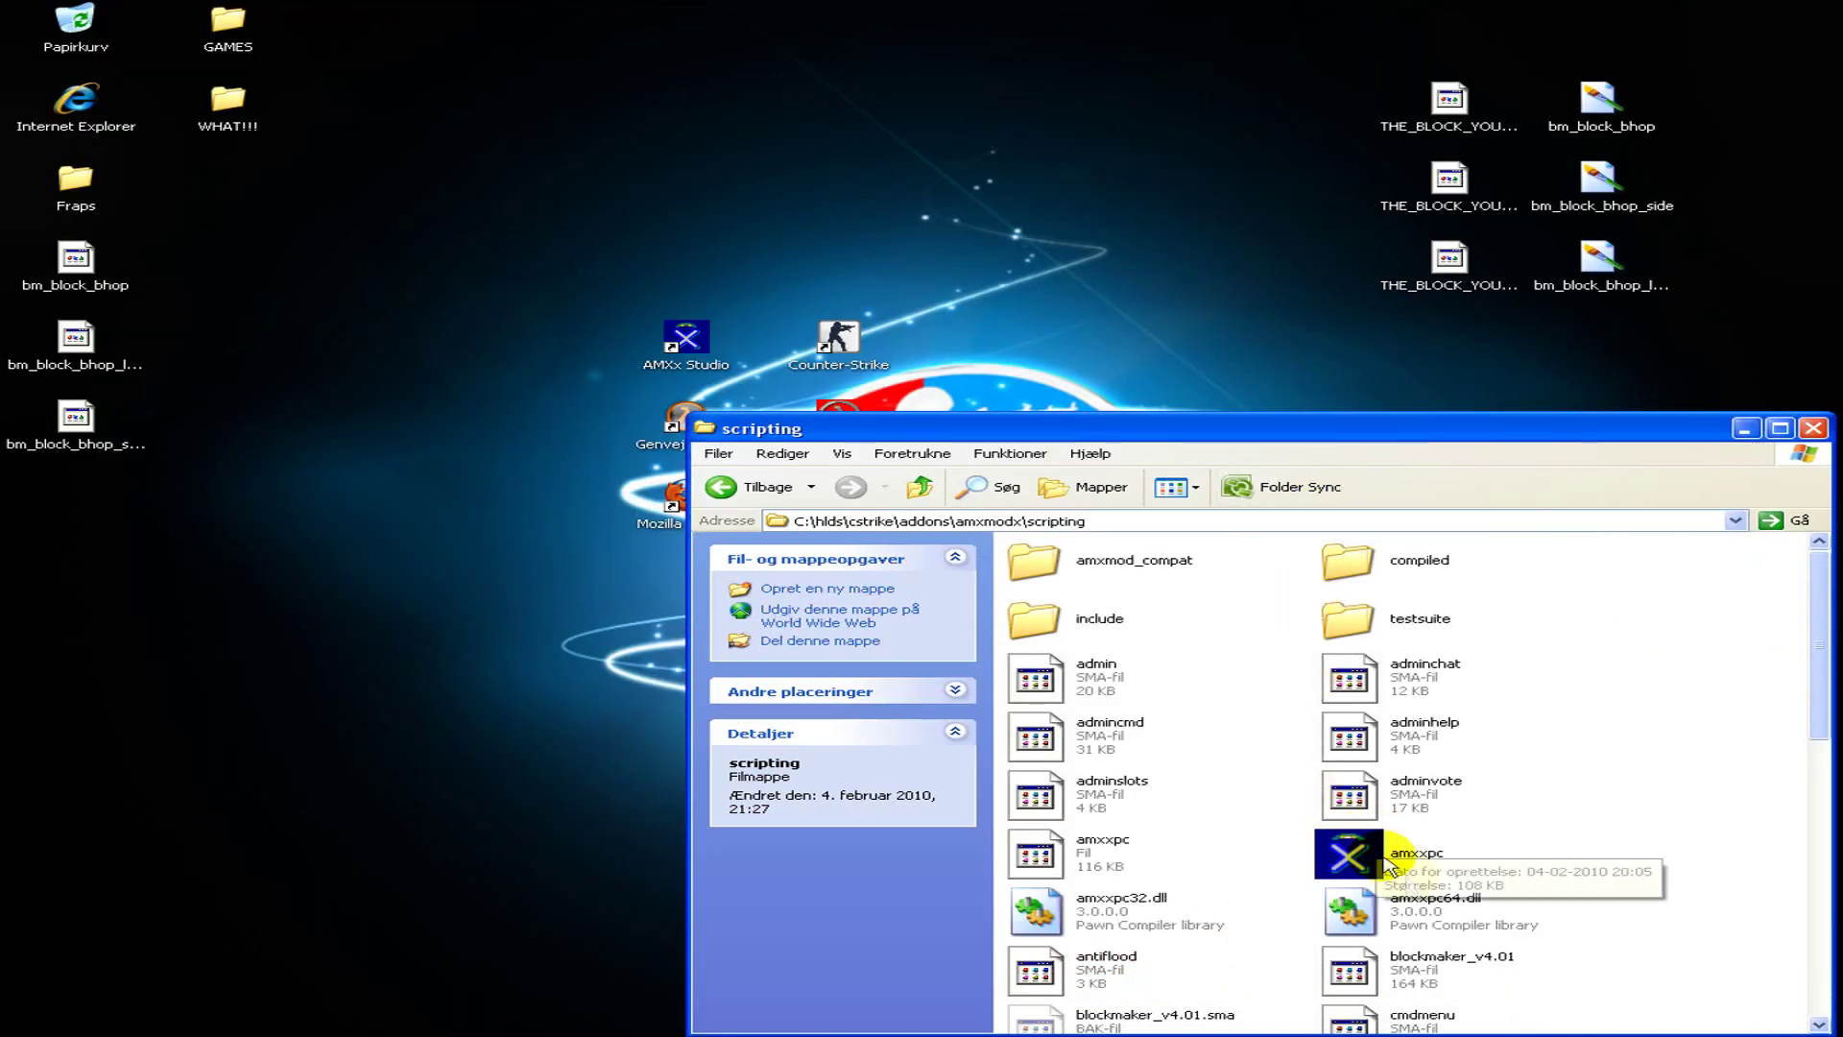
# Recompile the plugins with compile.exe and copy the compiled blockmaker_v4.01.
pyautogui.doubleClick(1349, 946)
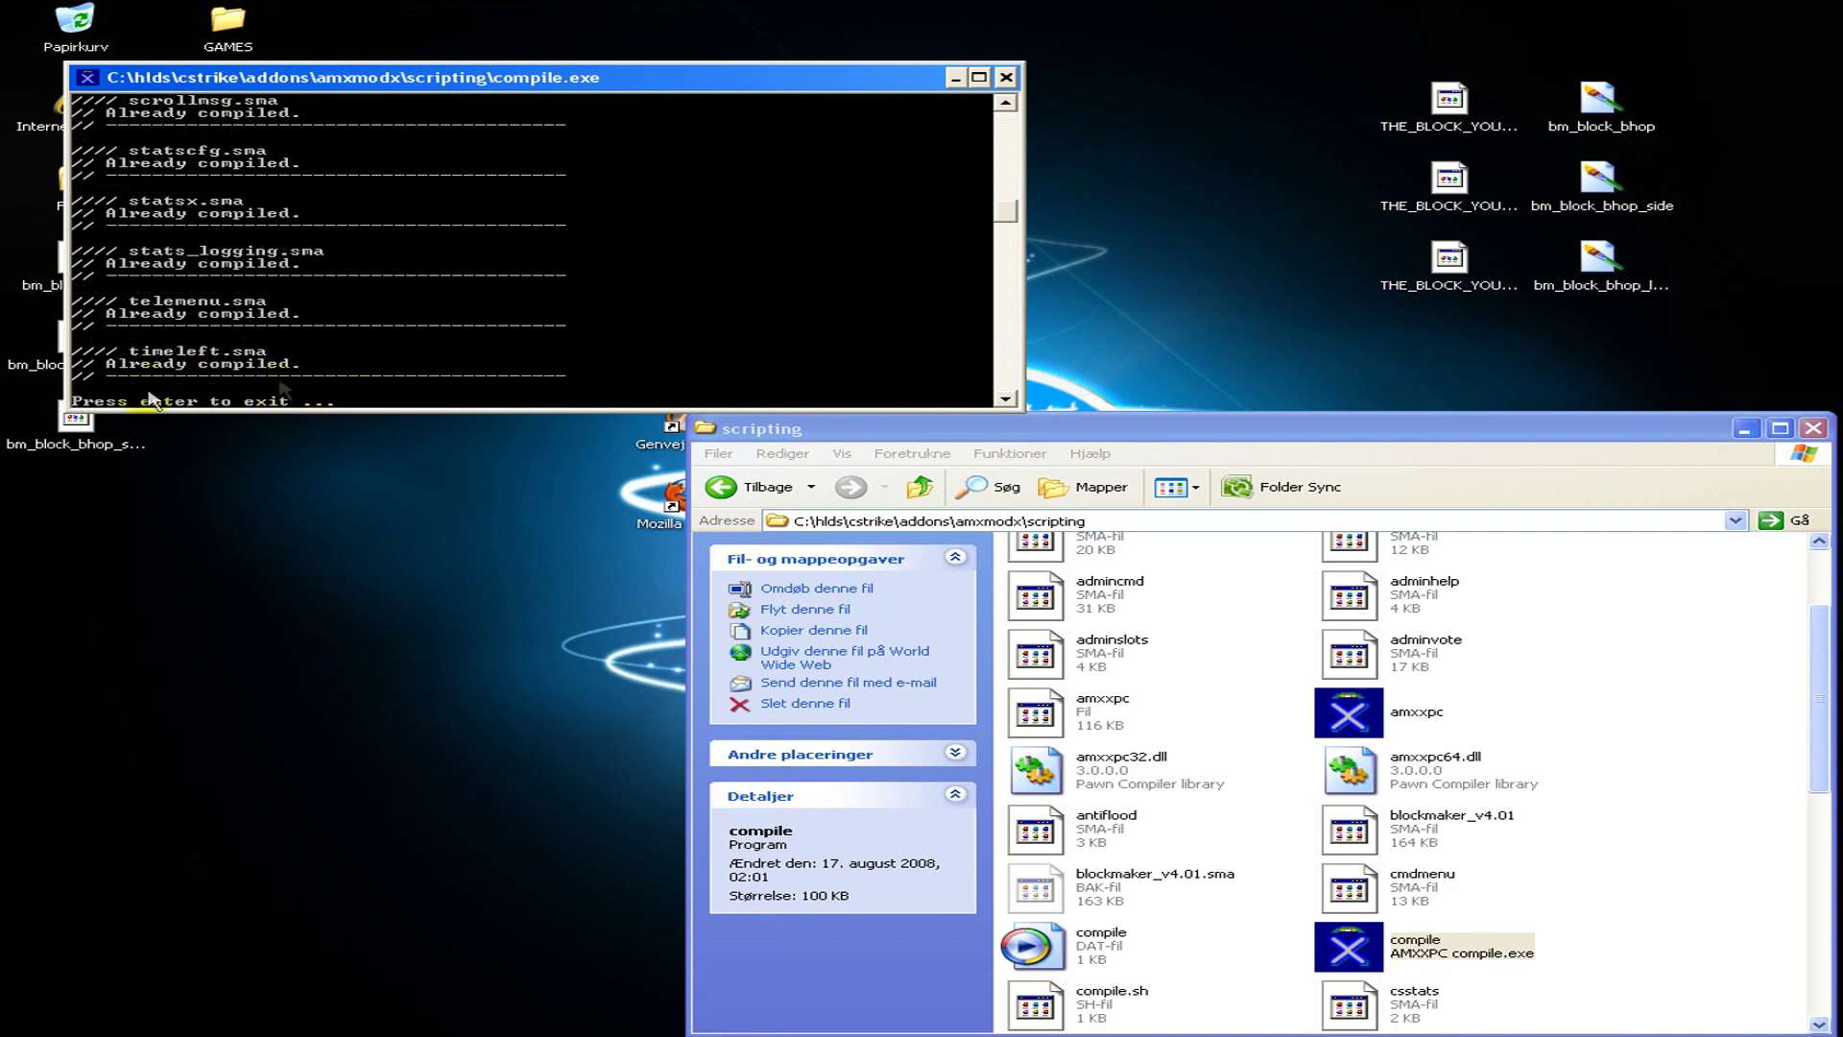
pyautogui.press('Return')
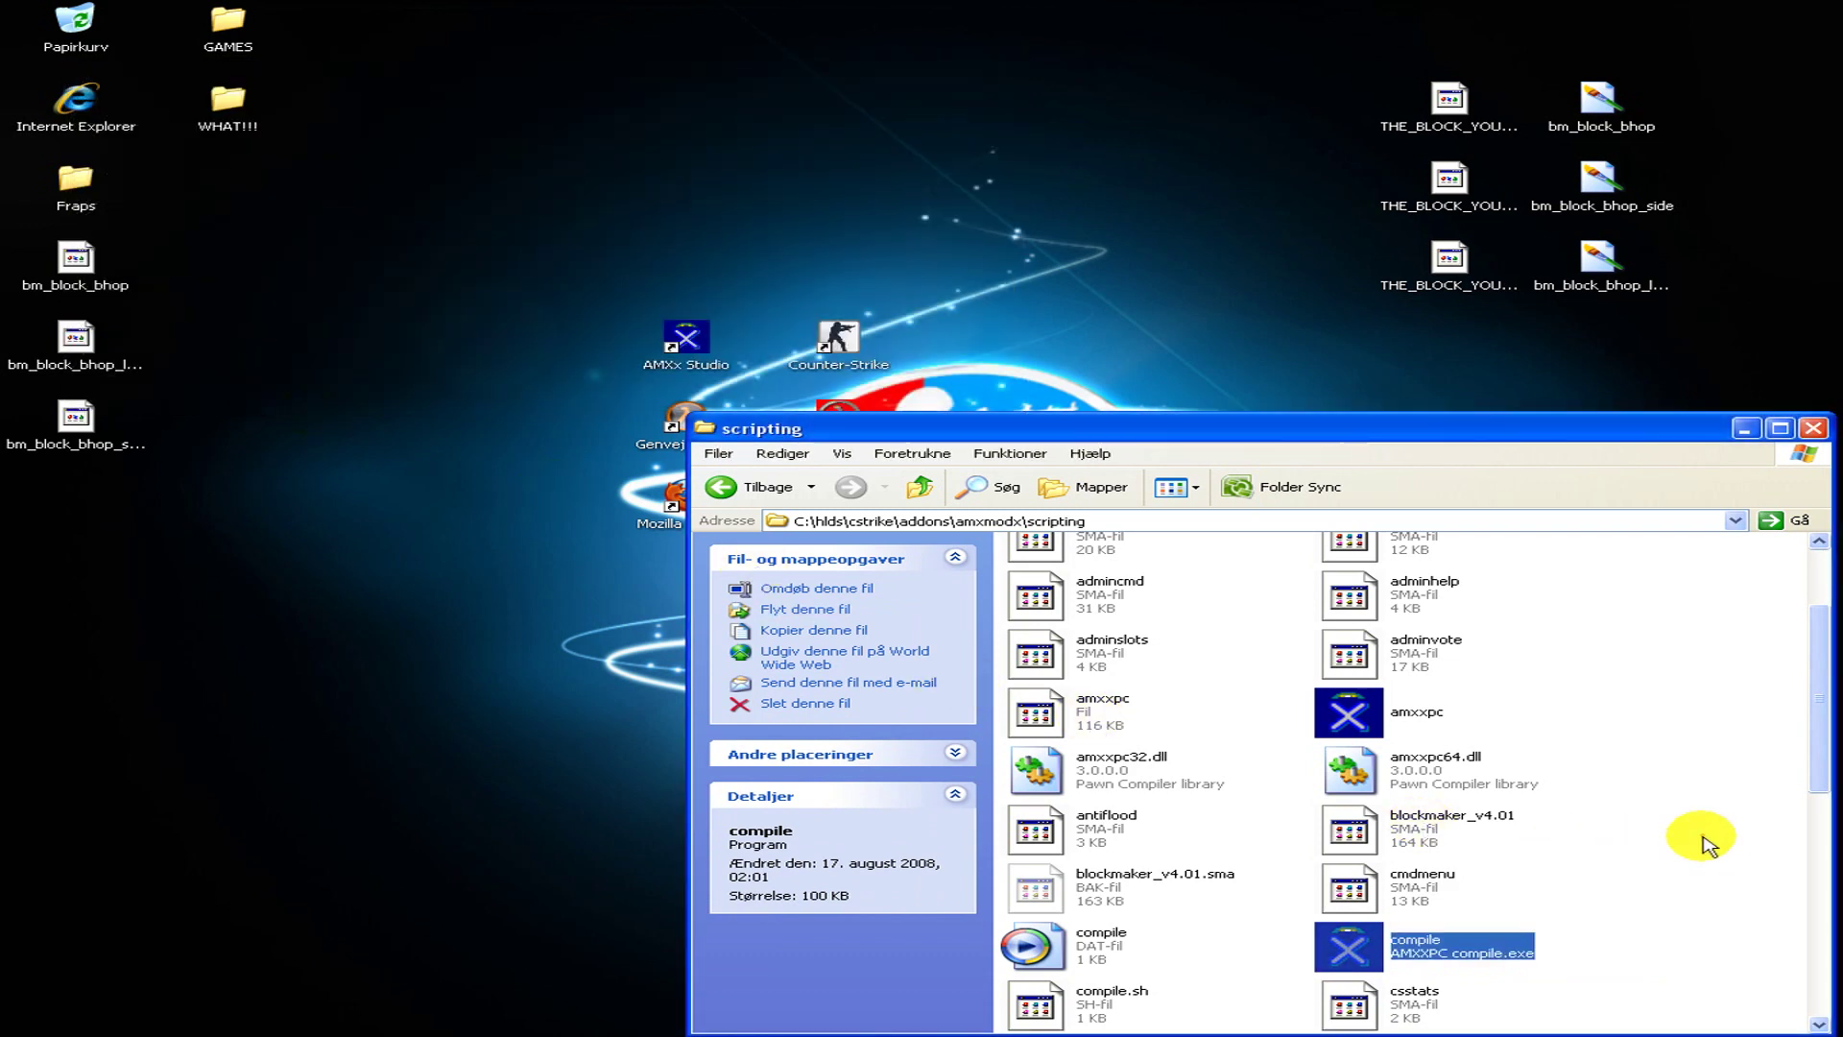
pyautogui.doubleClick(1344, 566)
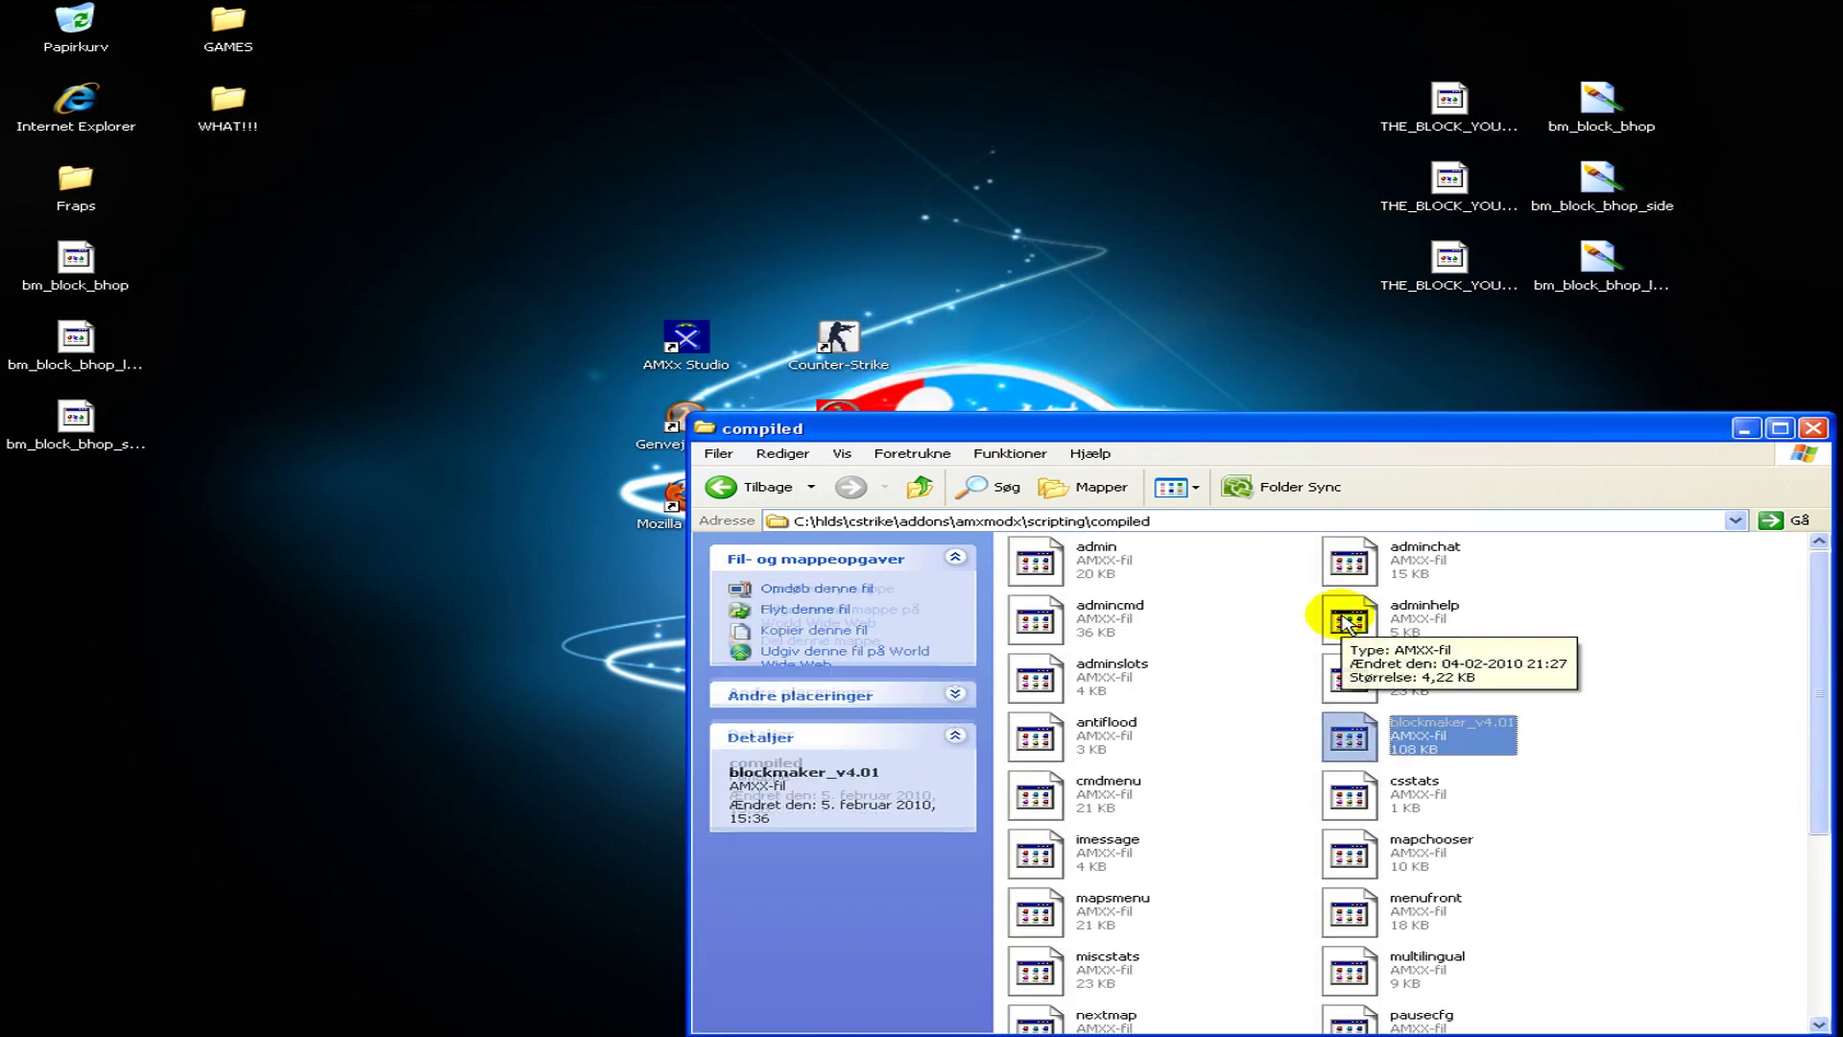
pyautogui.click(1440, 739)
pyautogui.rightClick(1446, 750)
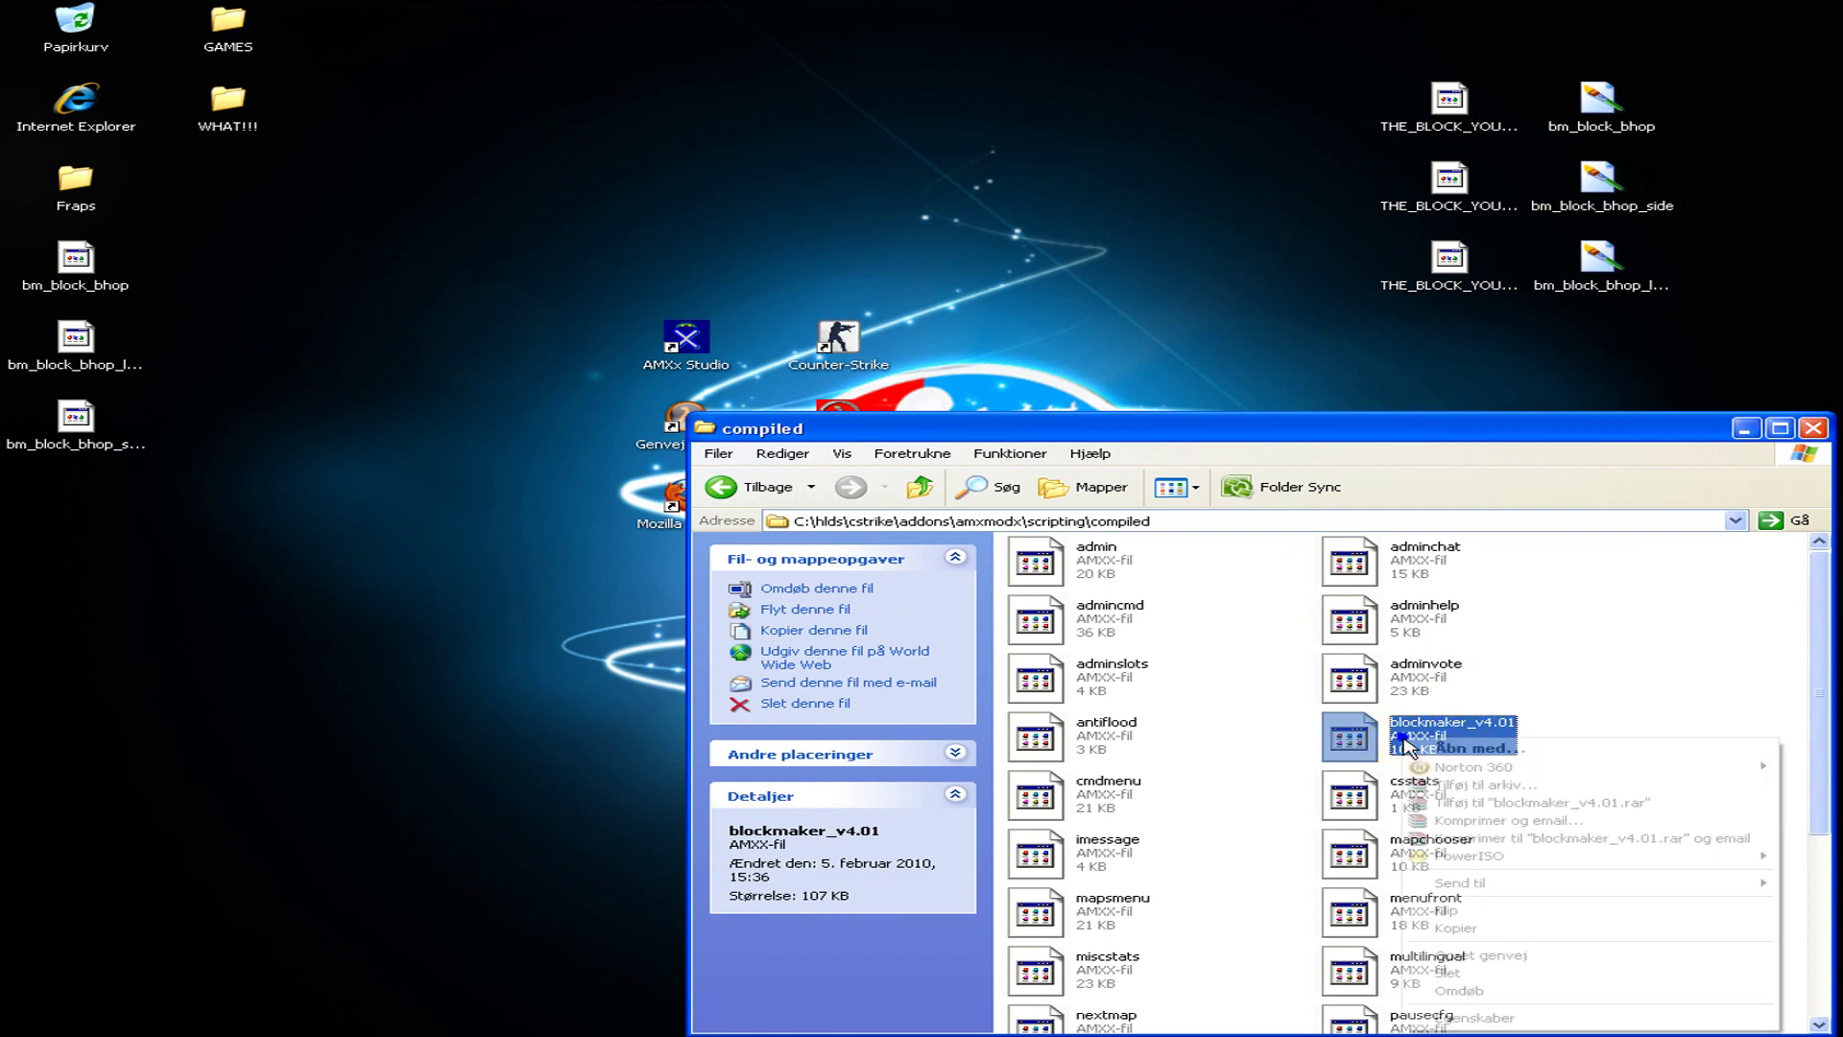
pyautogui.click(1455, 927)
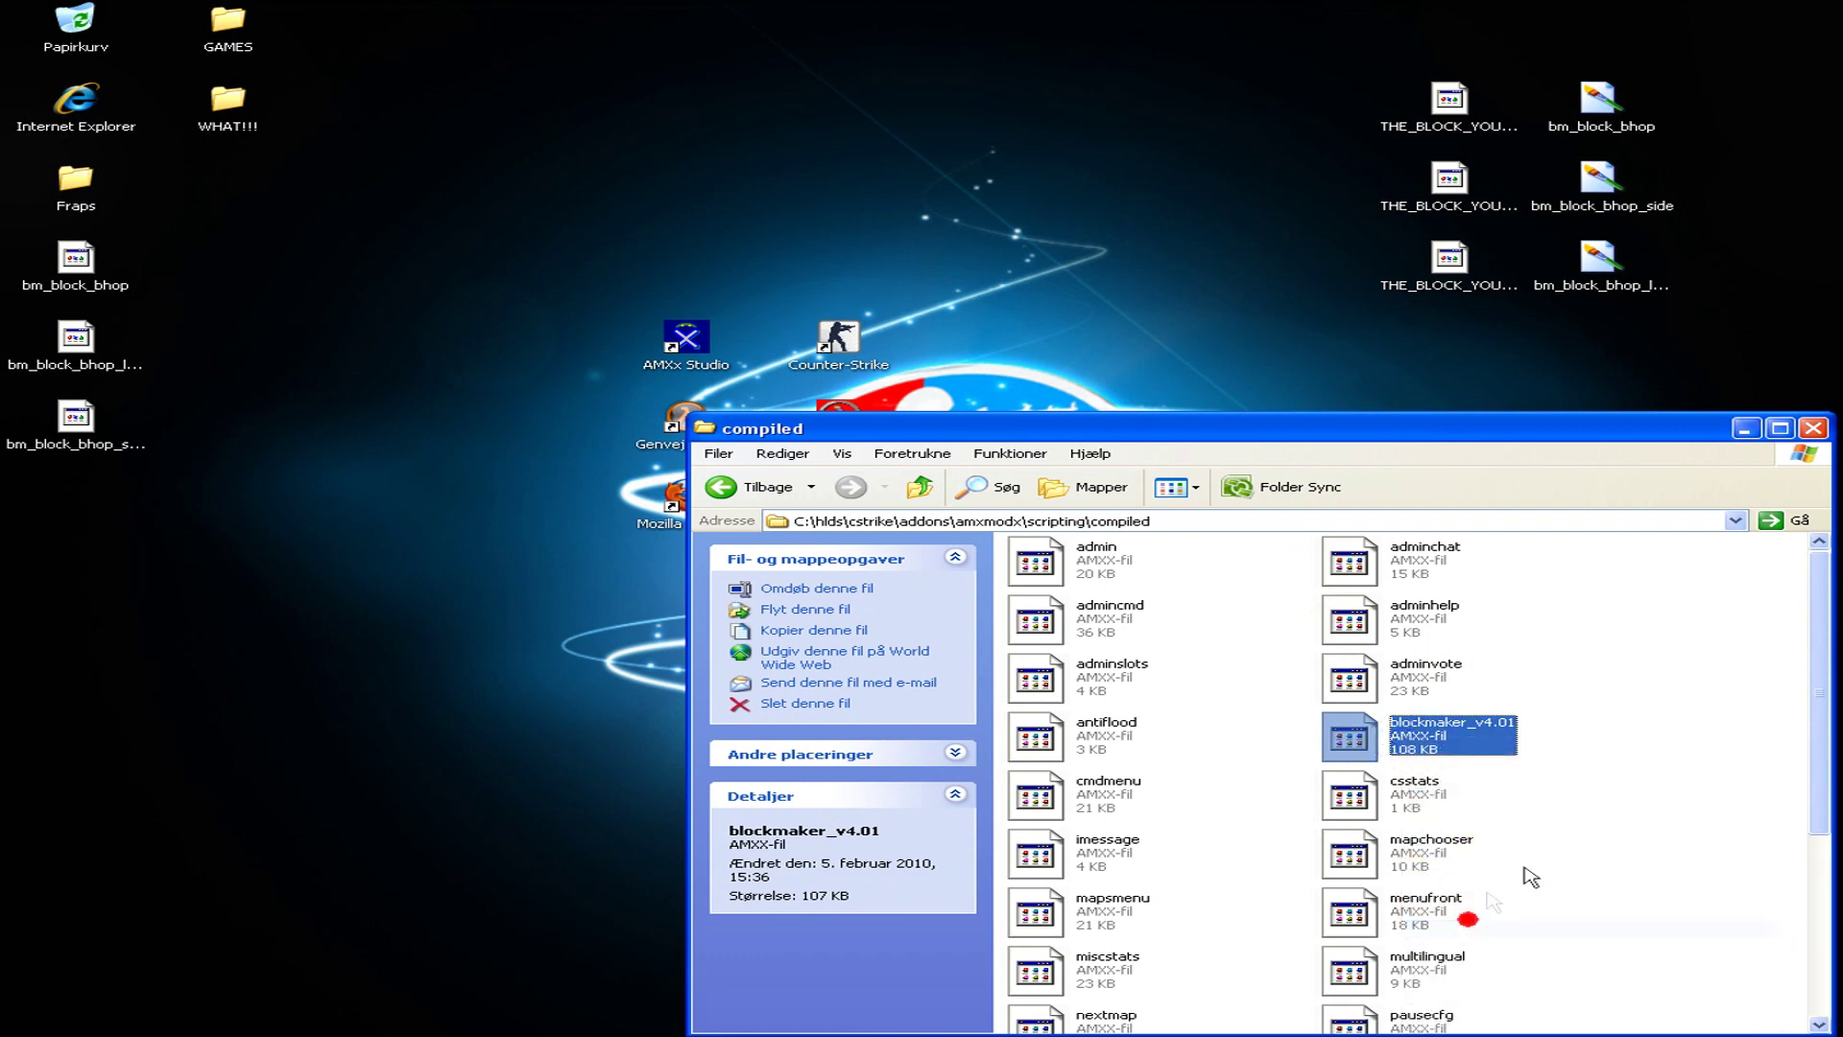
# Paste blockmaker_v4.01 into amxmodx\plugins, replacing the old copy, then close Explorer.
pyautogui.hotkey('alt', 'Left')
pyautogui.hotkey('alt', 'Left')
pyautogui.doubleClick(1075, 736)
pyautogui.rightClick(1668, 782)
pyautogui.click(1397, 918)
pyautogui.click(999, 629)
pyautogui.click(1541, 670)
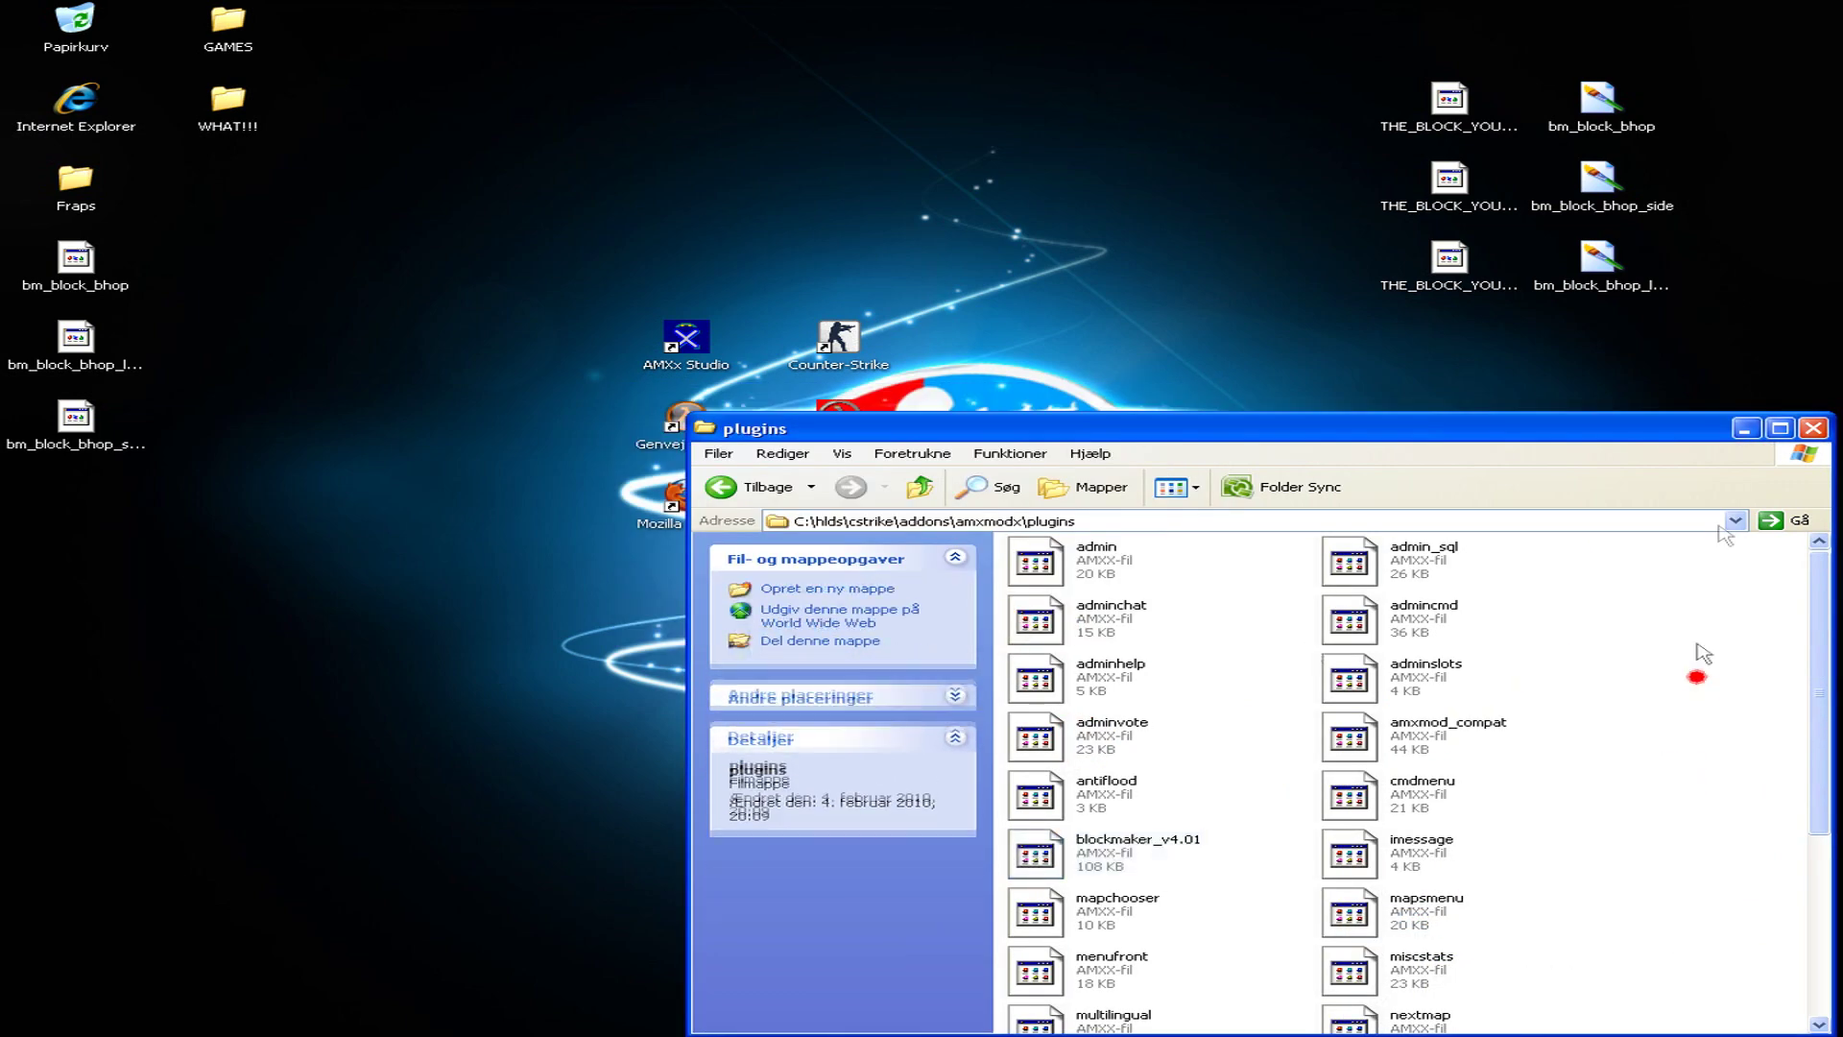
pyautogui.click(1813, 429)
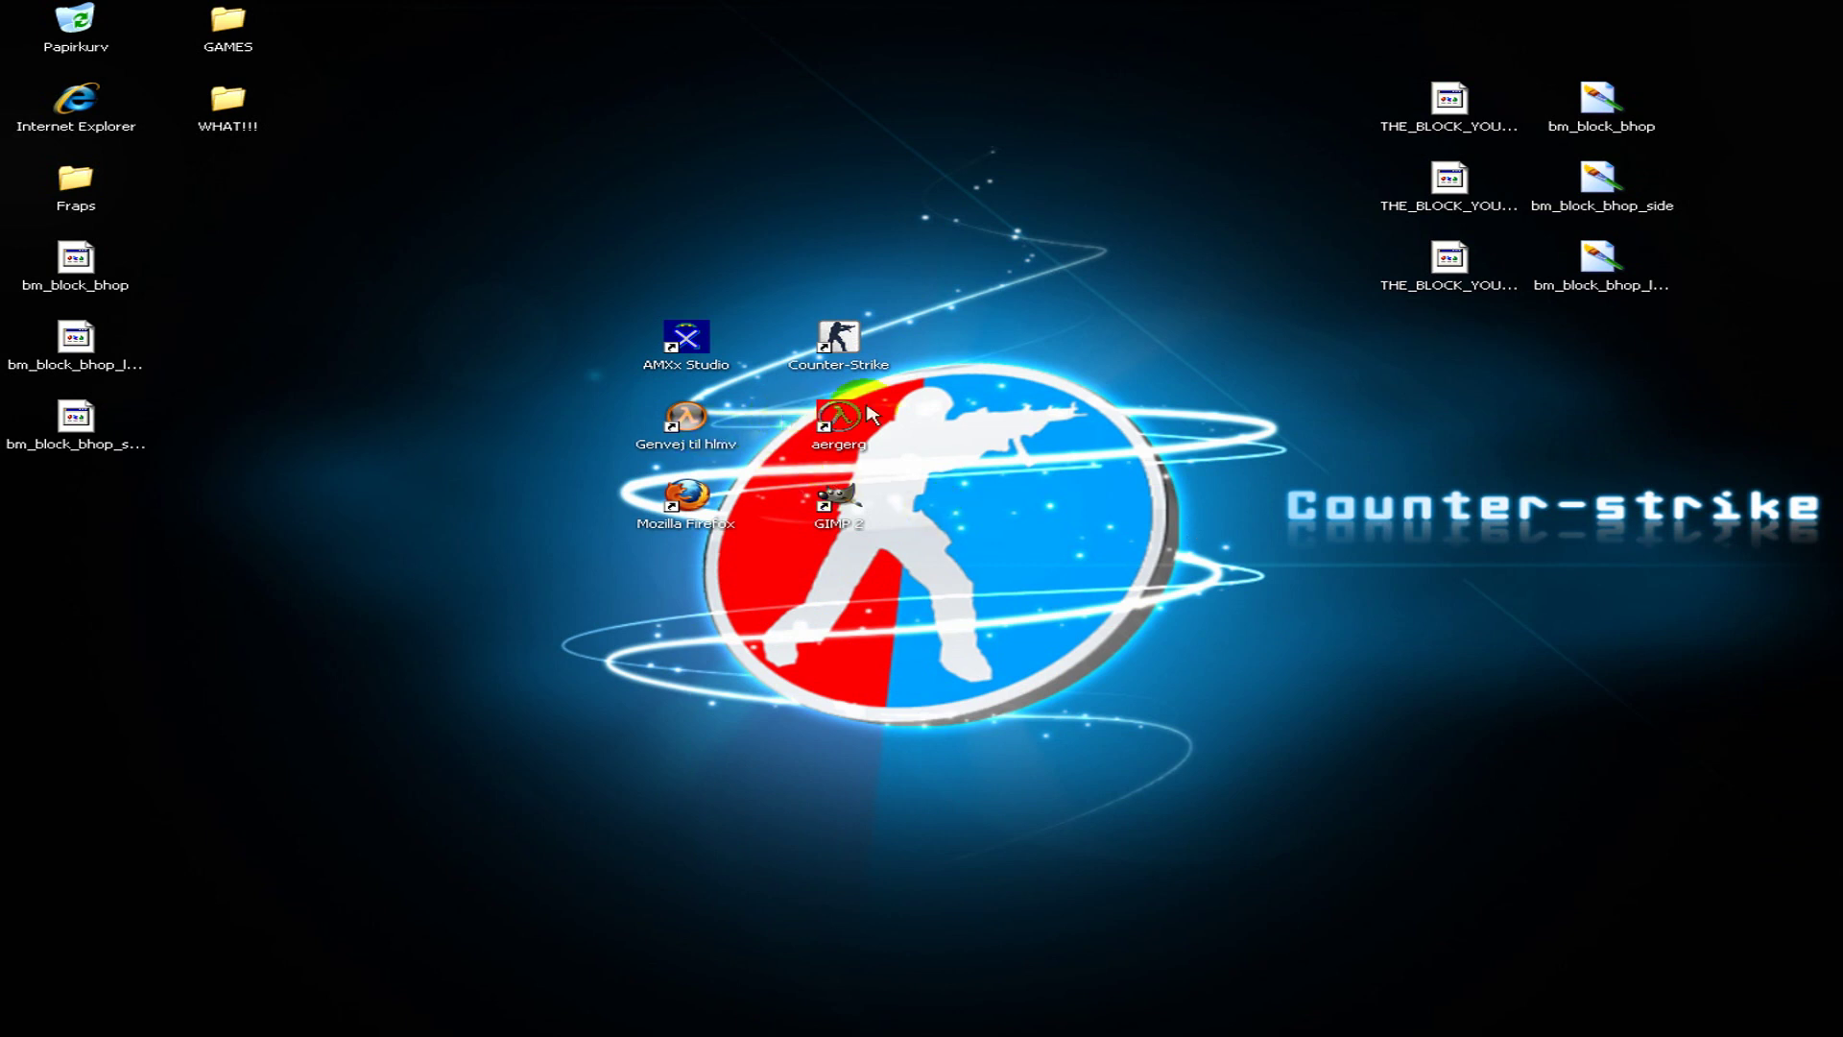
# Start and minimize the dedicated server, then connect Counter-Strike to the local server.
pyautogui.press('Return')
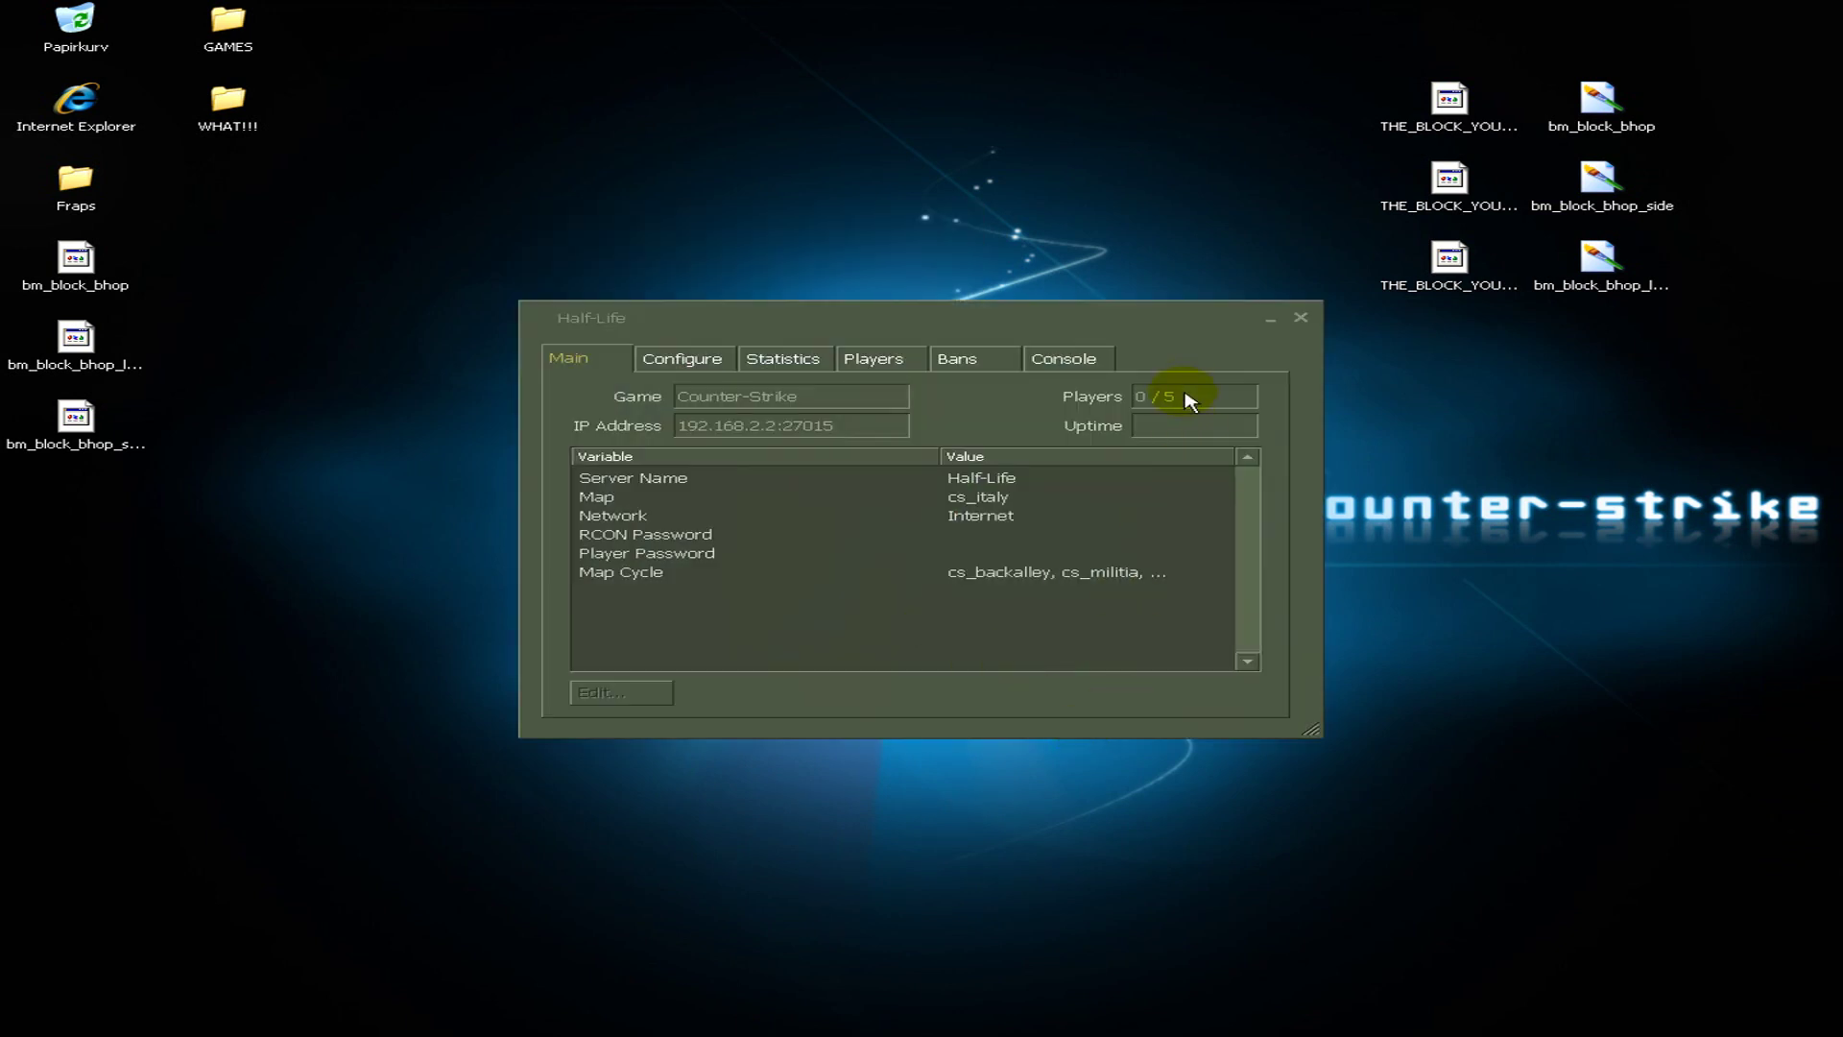
pyautogui.click(1283, 324)
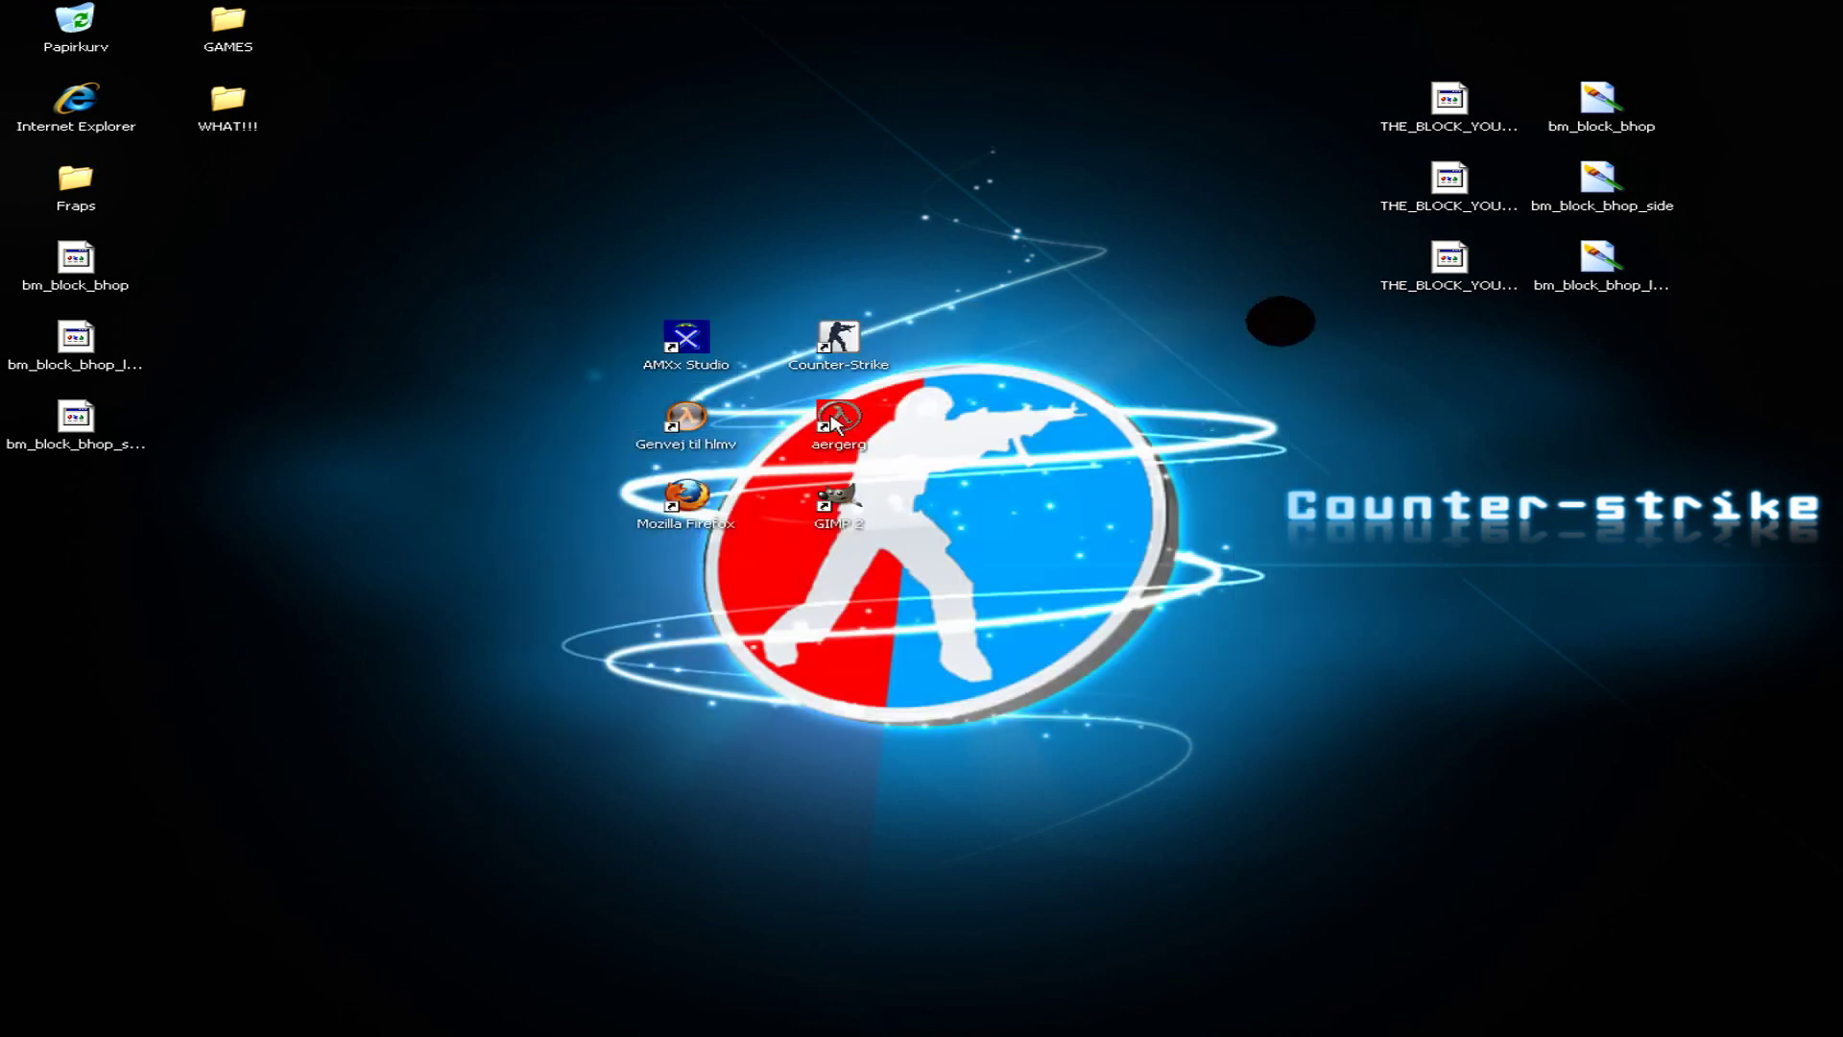
pyautogui.doubleClick(838, 341)
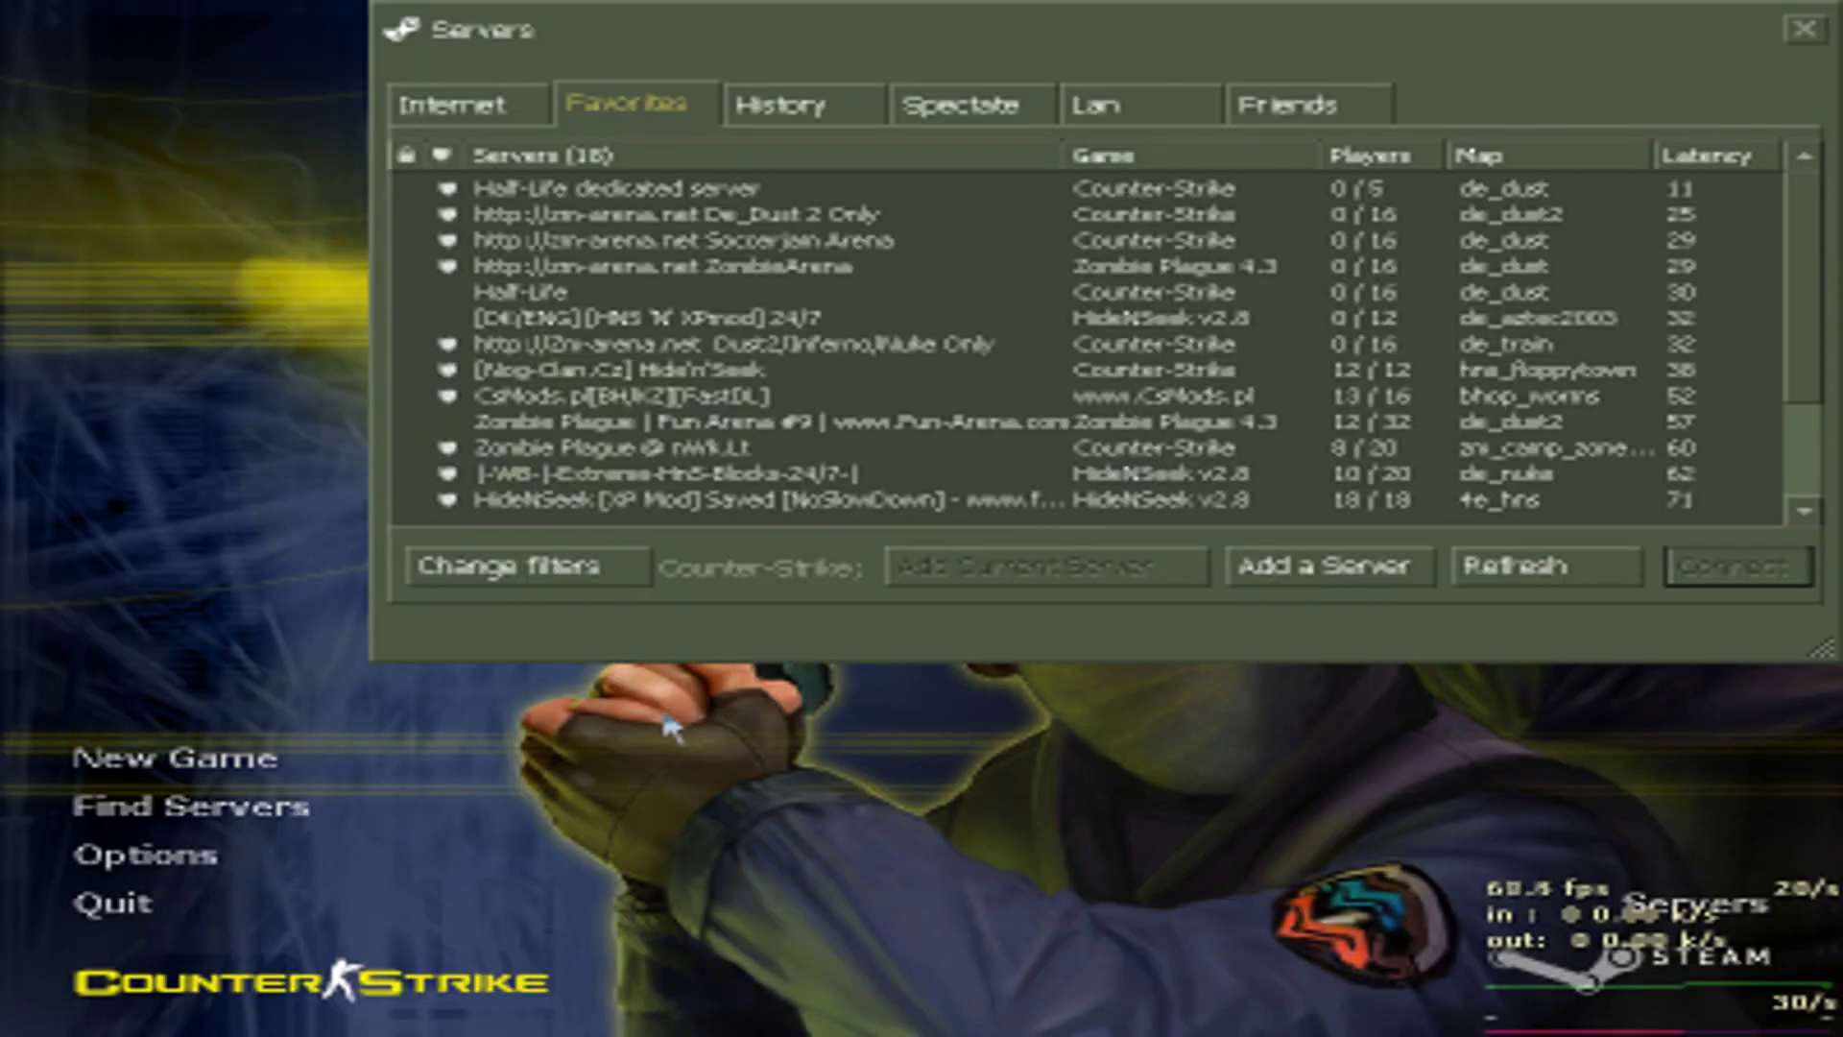
pyautogui.press('Down')
pyautogui.click(1738, 567)
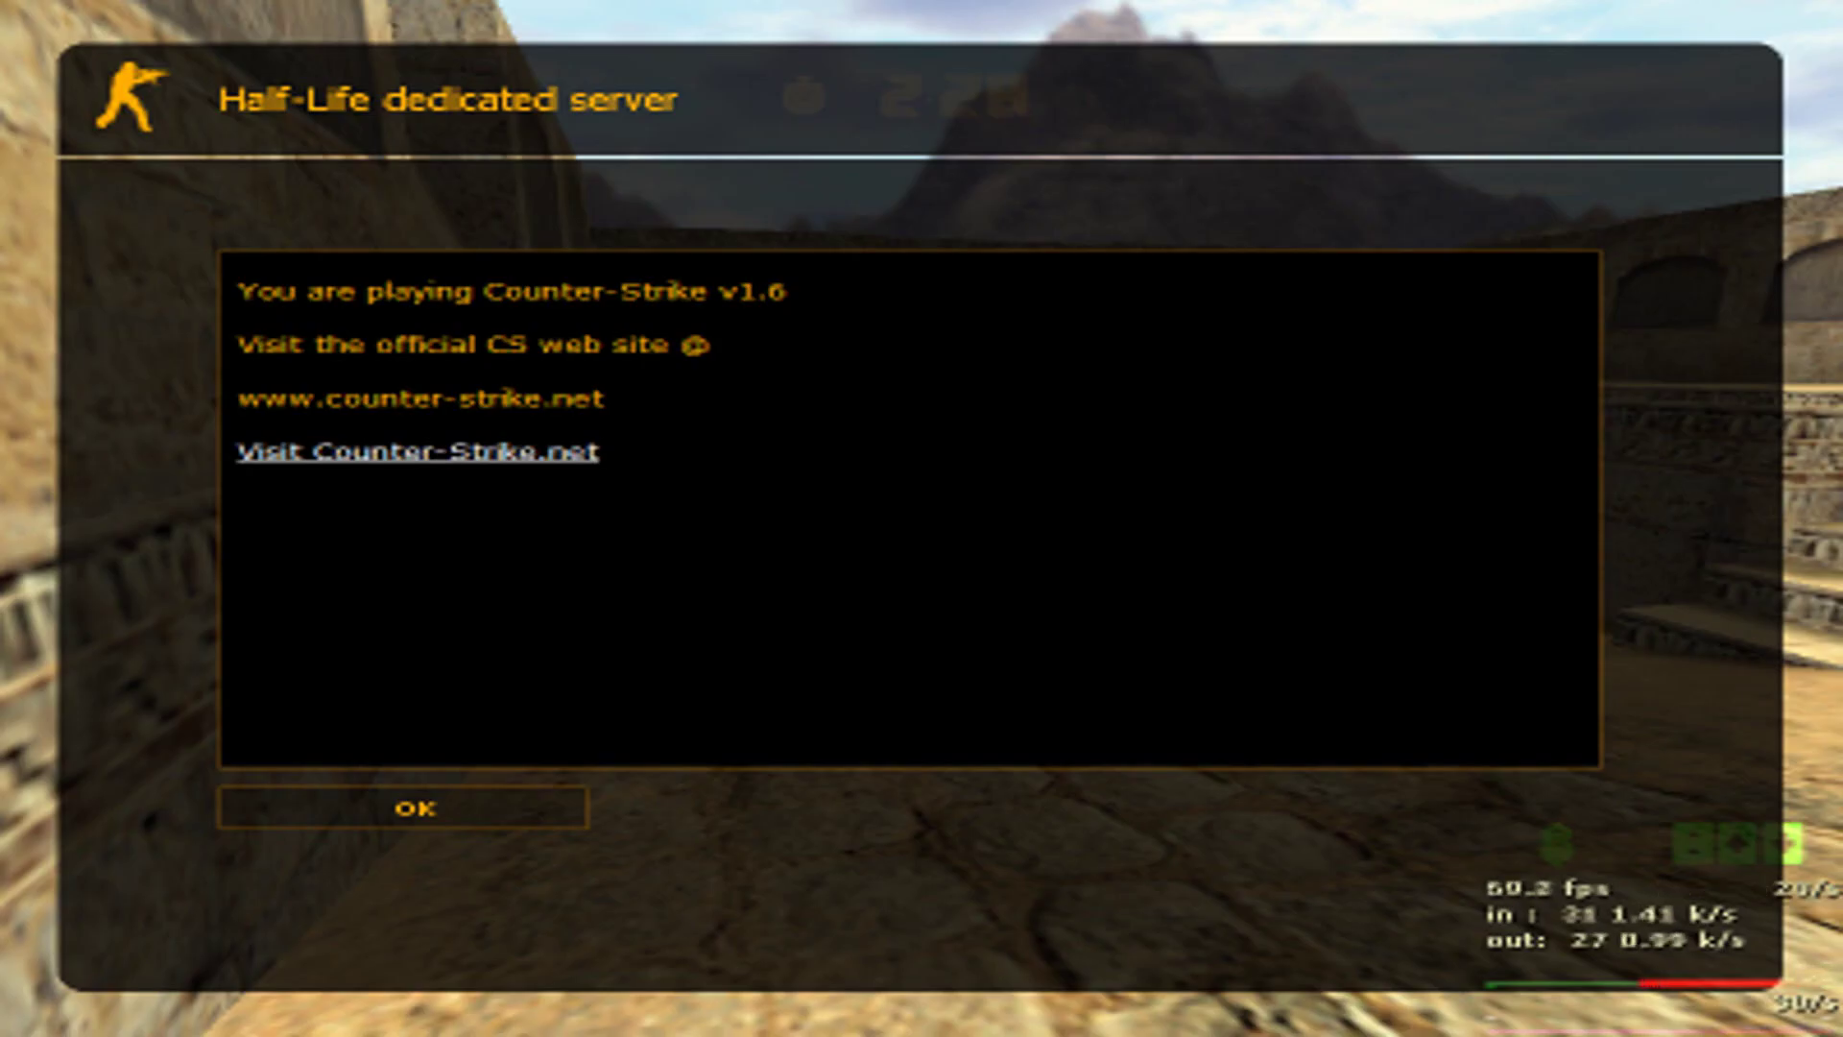
# Dismiss the welcome message and join as a Terrorist with the Phoenix Connexion class.
pyautogui.press('Return')
pyautogui.press('1')
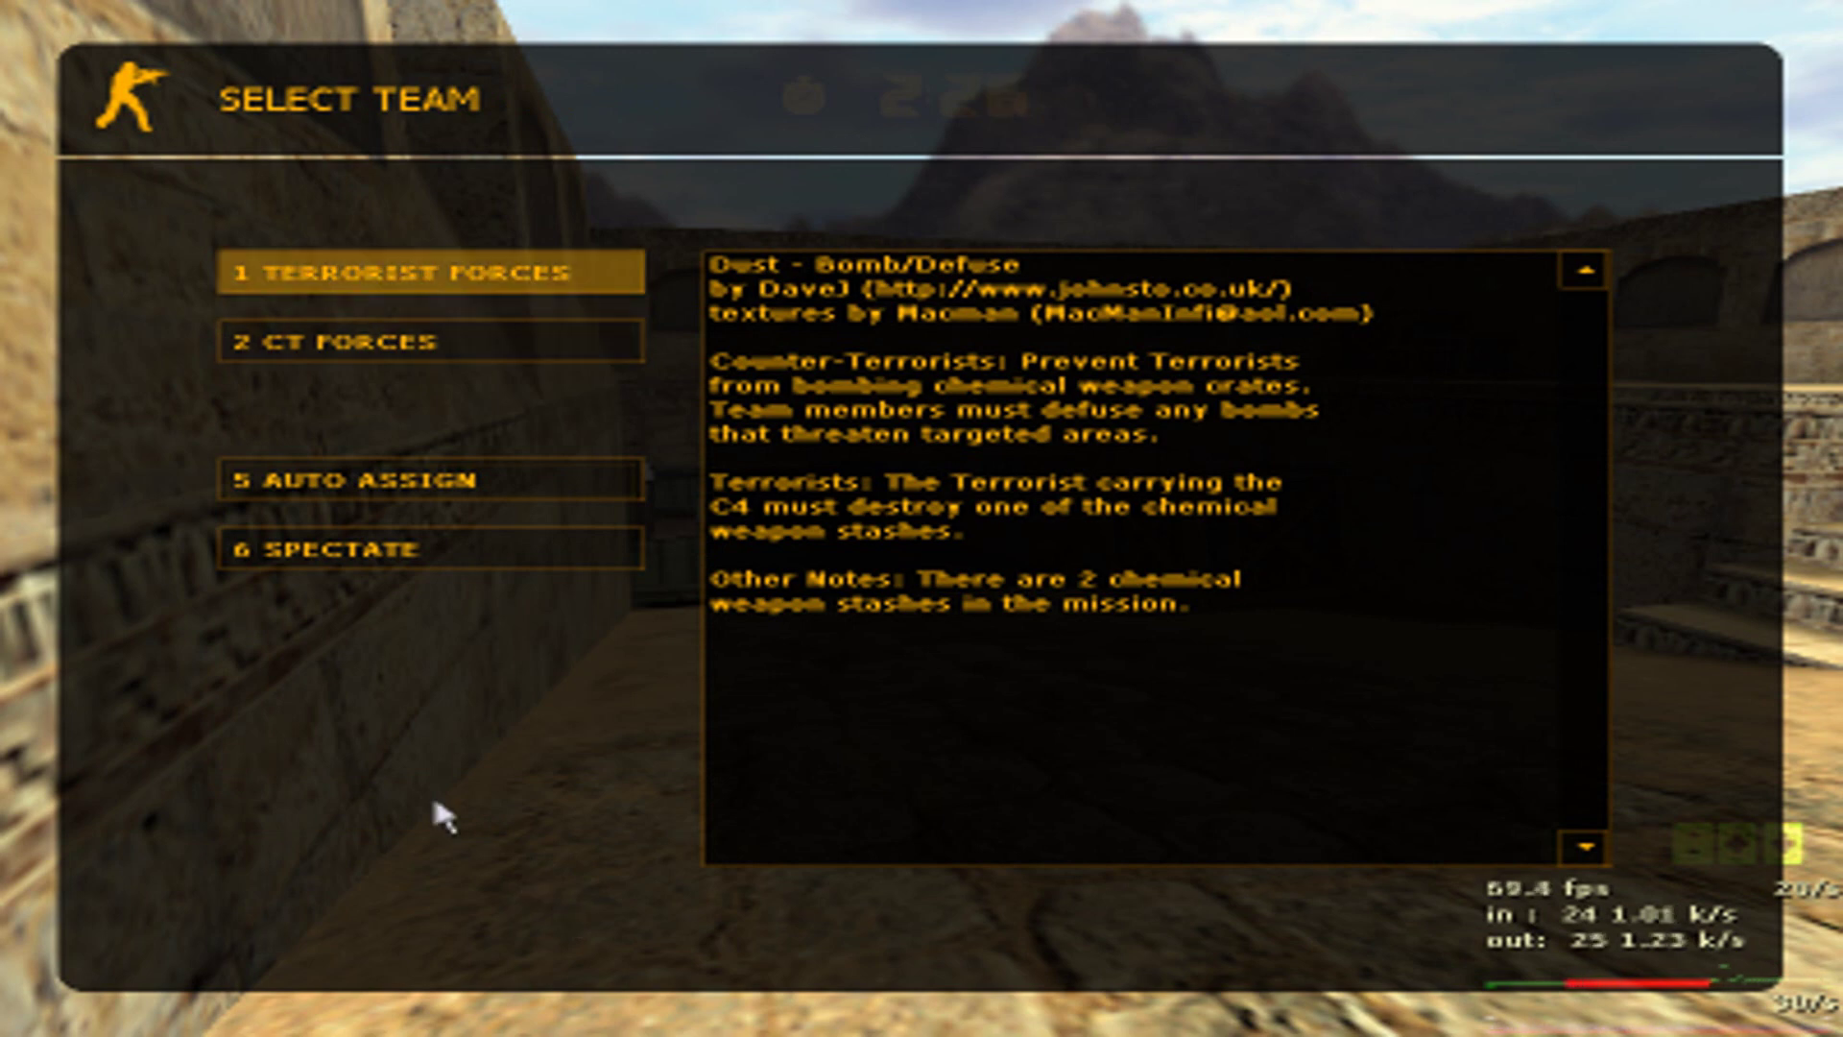
pyautogui.press('1')
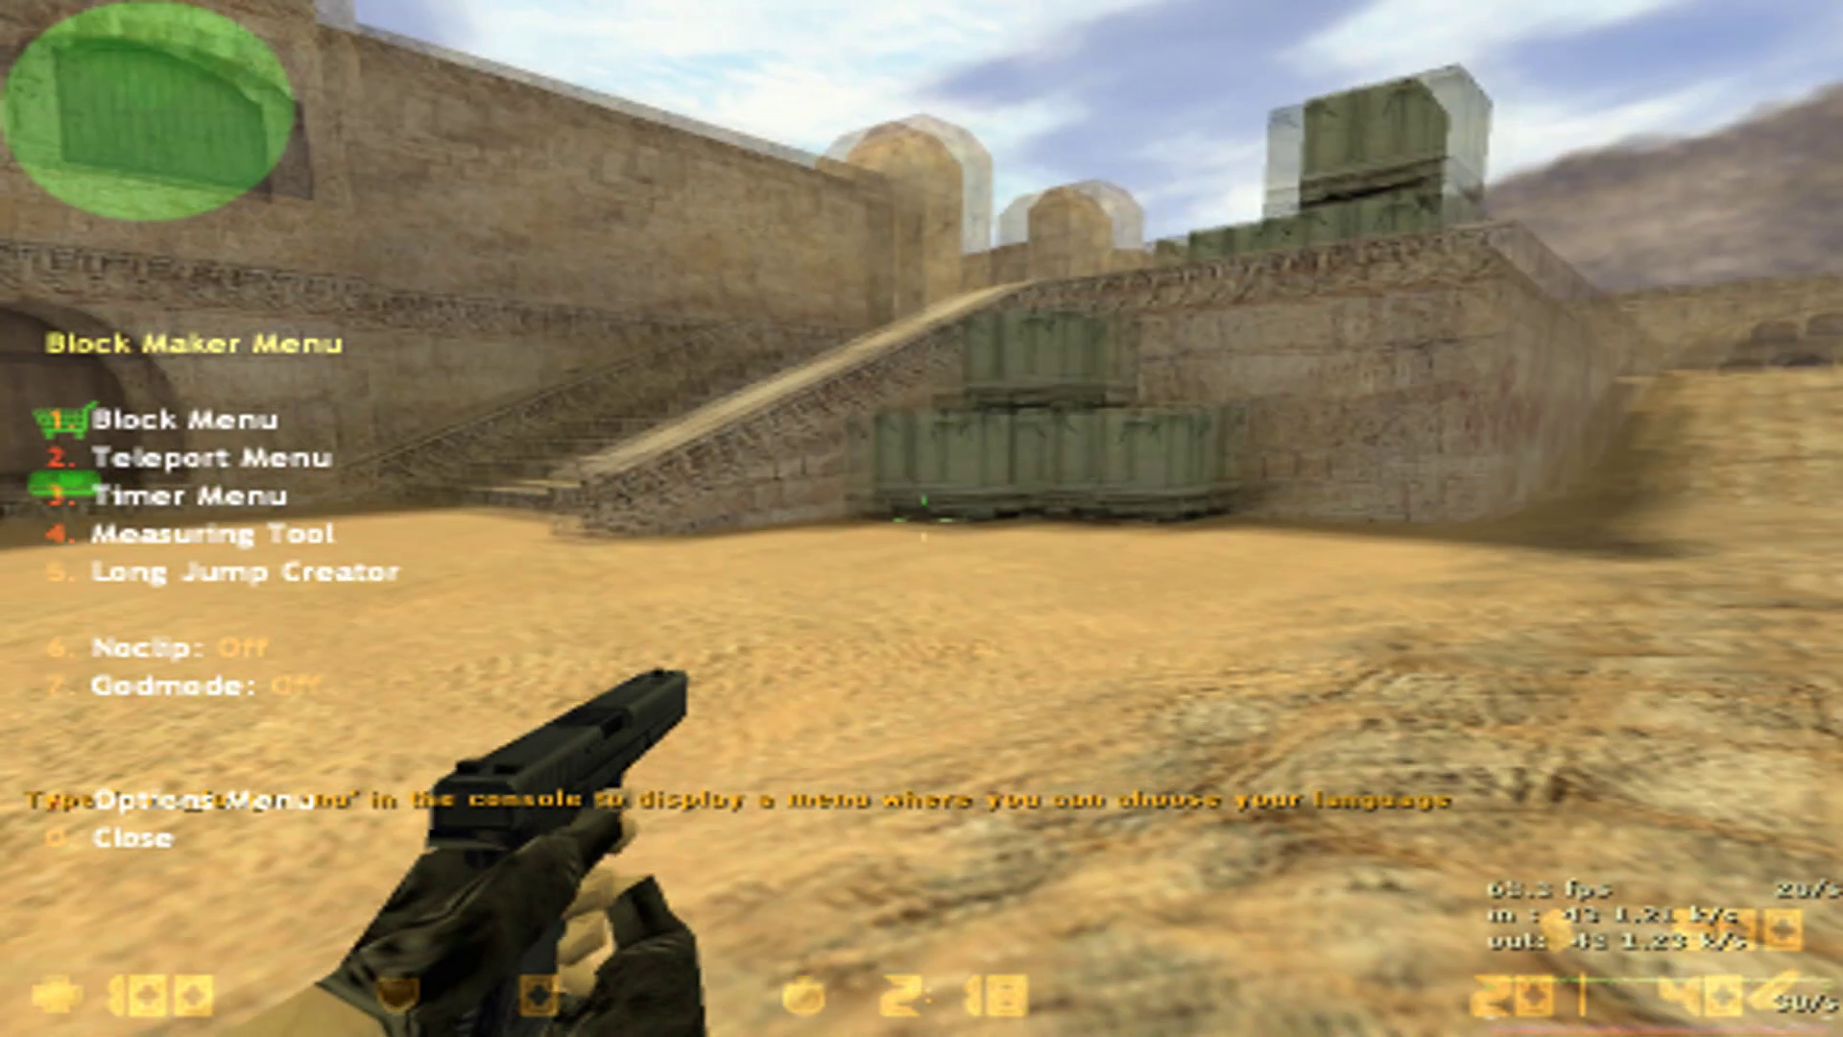
# In the Block Menu, set the block type to Bunnyhop and turn godmode off.
pyautogui.press('1')
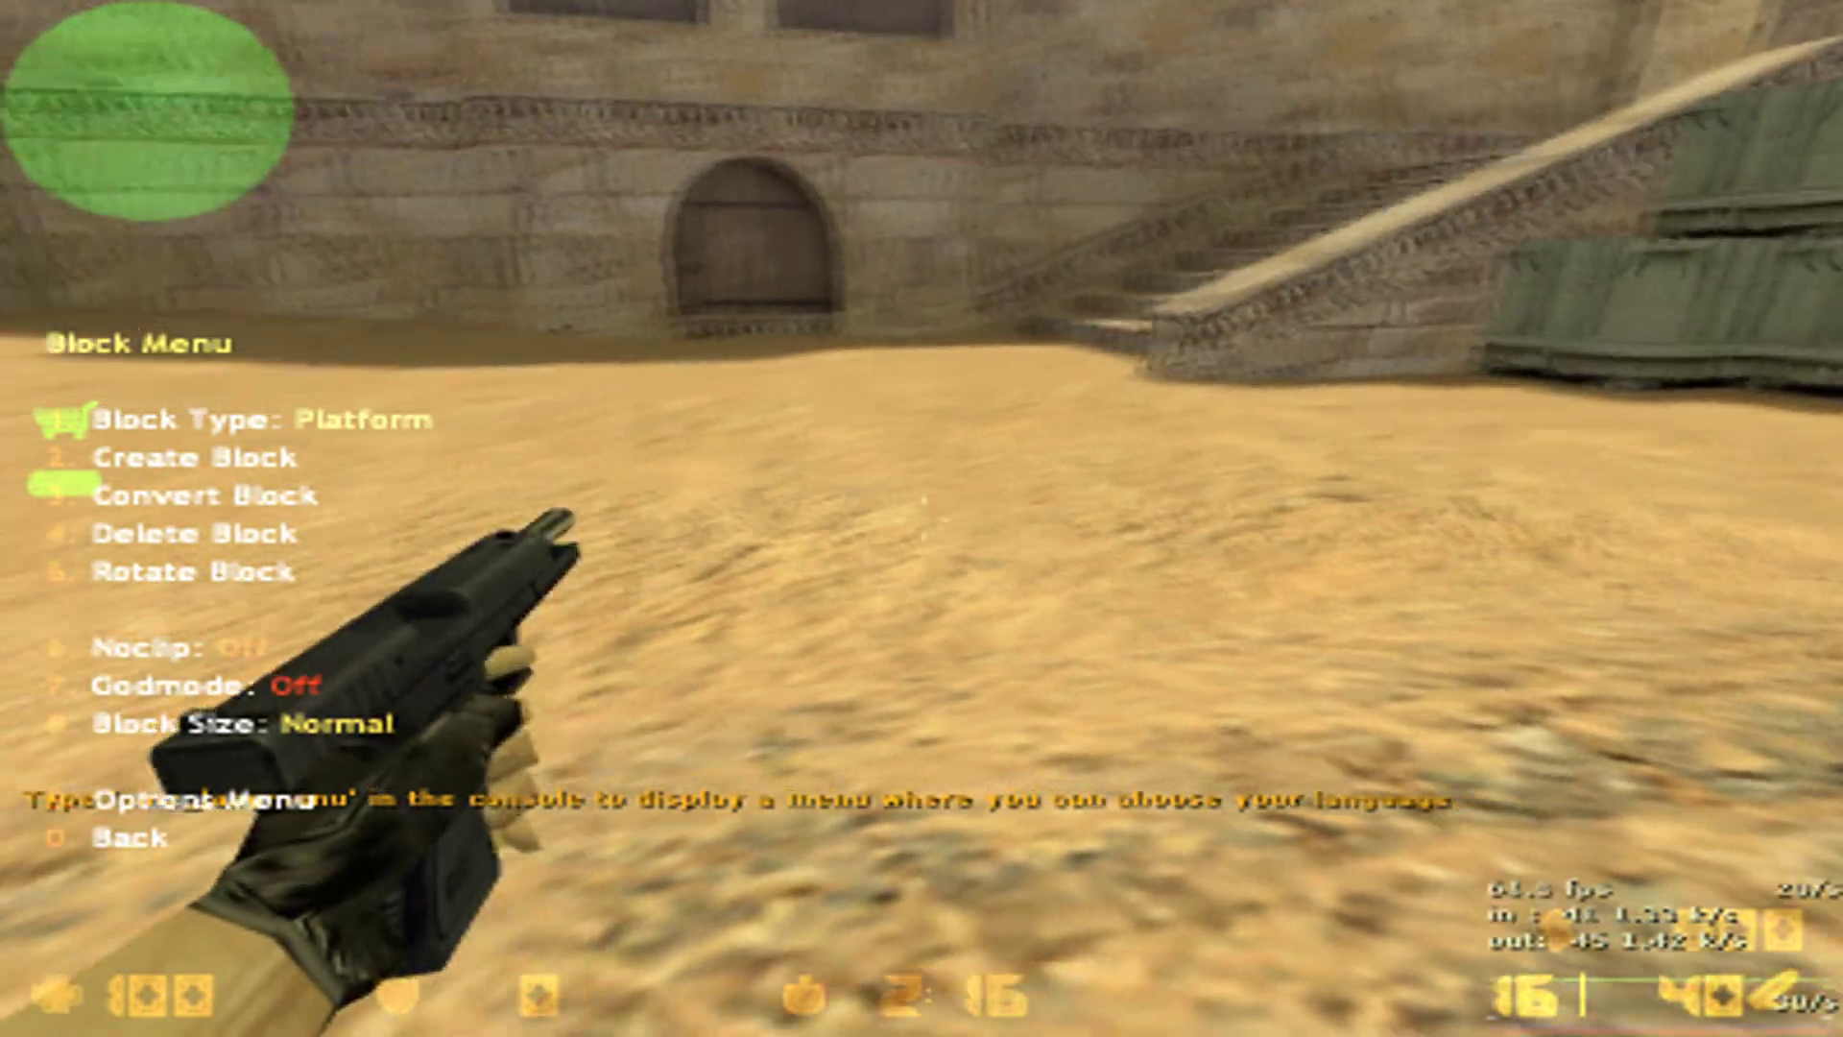
pyautogui.press('1')
pyautogui.press('2')
pyautogui.press('2')
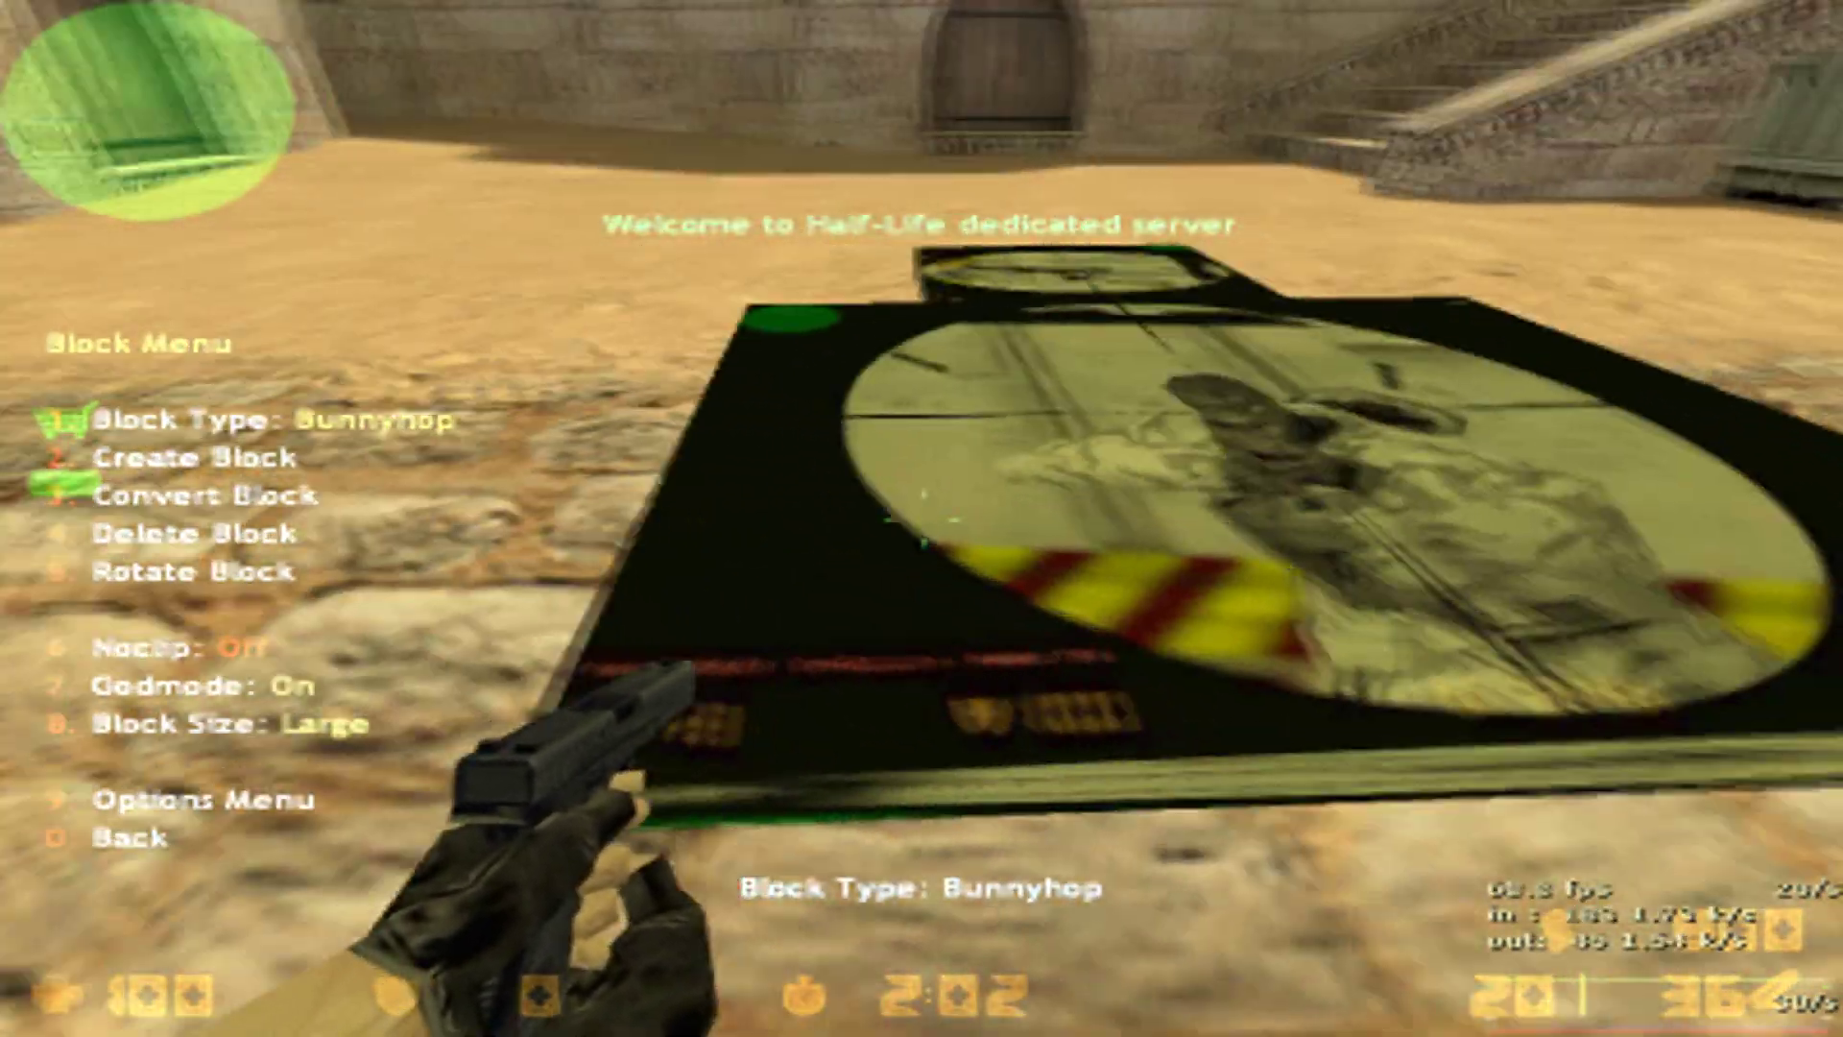
pyautogui.press('7')
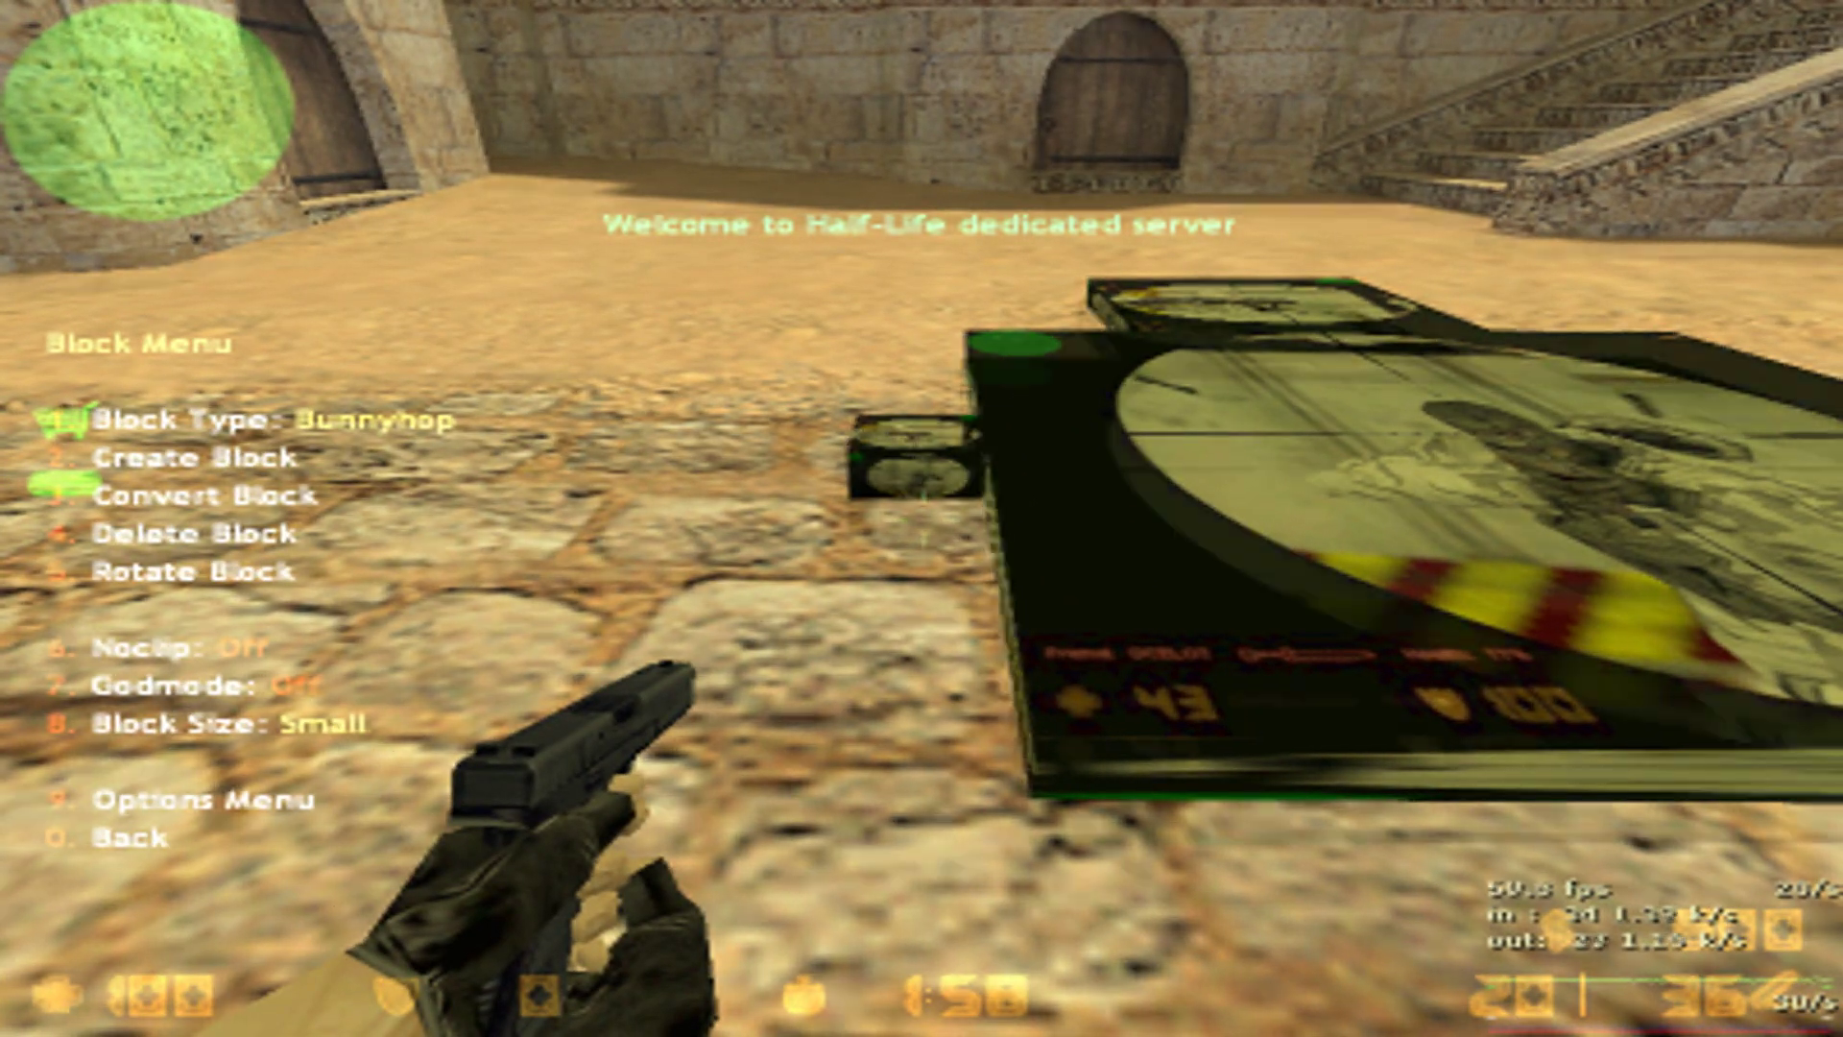